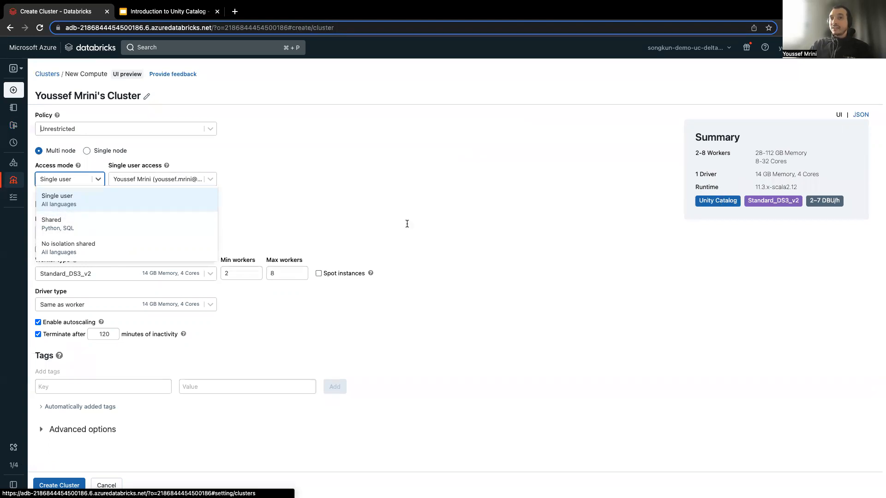
Try the Shared and No isolation shared access modes for the new cluster.
{"action": "left_click", "coordinate": [104, 224]}
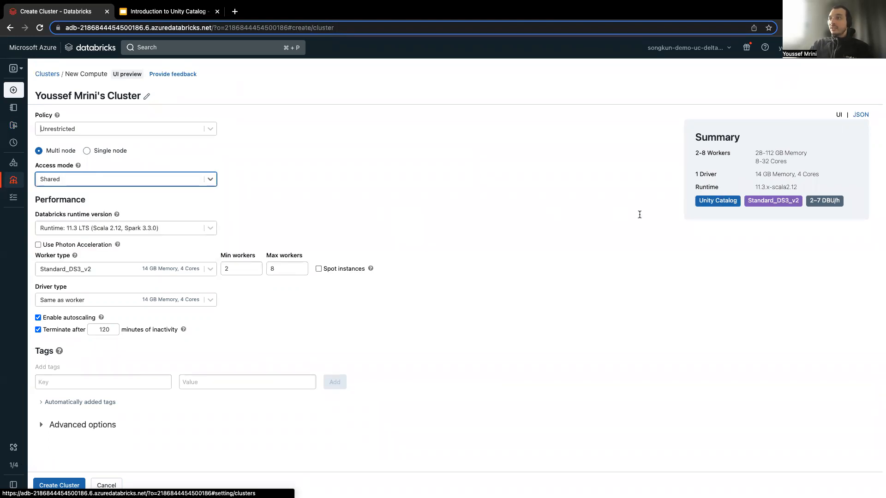
{"action": "left_click", "coordinate": [68, 181]}
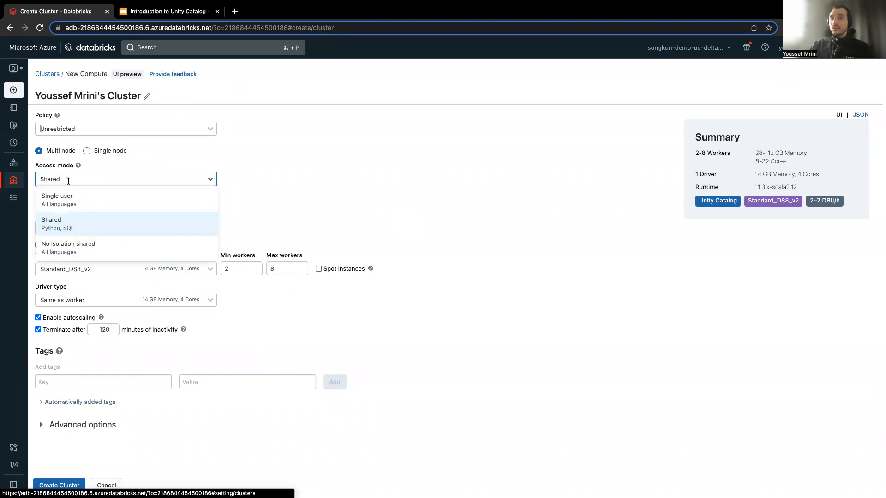
{"action": "left_click", "coordinate": [86, 245]}
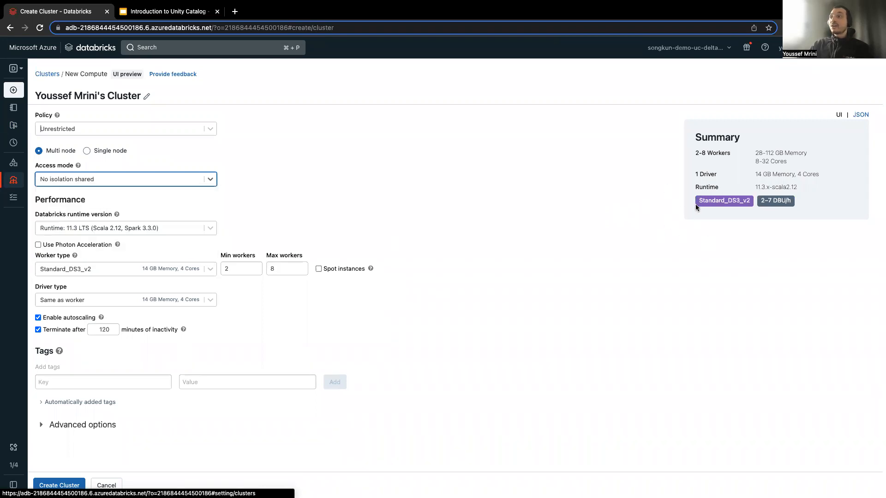
Open the Getting Started with Unity Catalog notebook and run the cell that drops the demo_uc catalog with cascade.
{"action": "left_click", "coordinate": [13, 125]}
{"action": "left_click", "coordinate": [303, 135]}
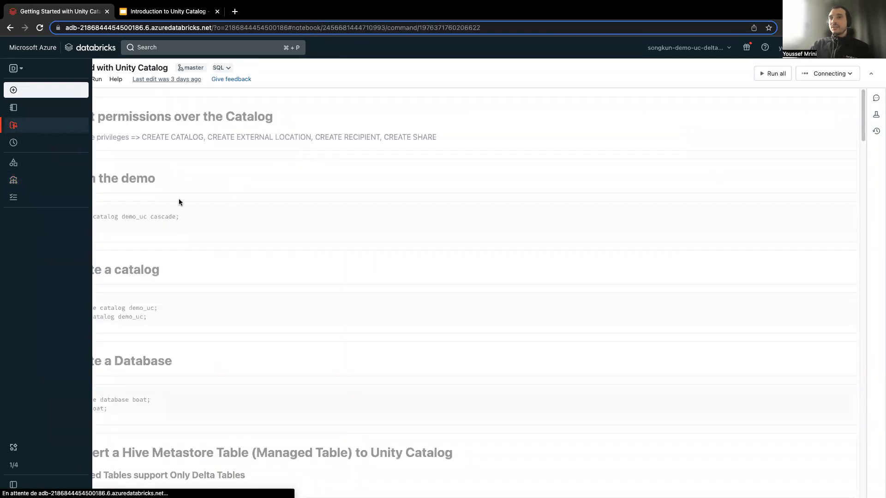
{"action": "left_click", "coordinate": [214, 212]}
{"action": "key", "text": "ctrl+Return"}
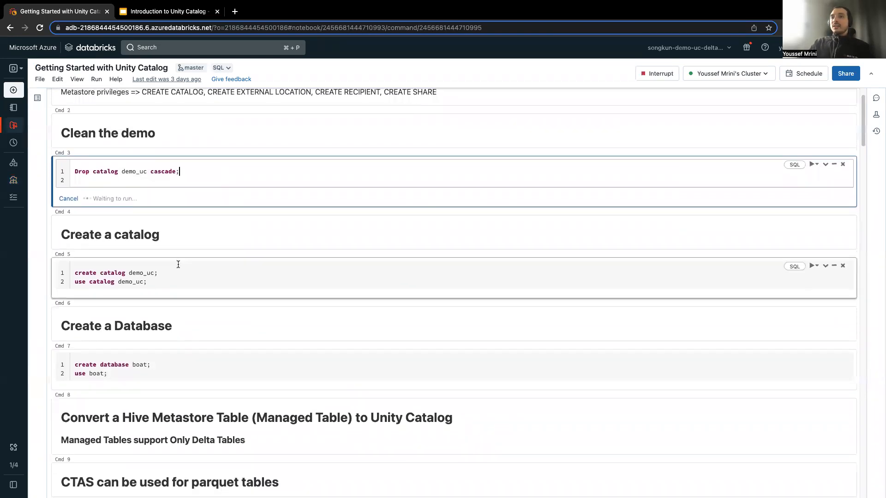
Run the cells that create and use the demo_uc catalog and the boat database.
{"action": "left_click", "coordinate": [176, 292]}
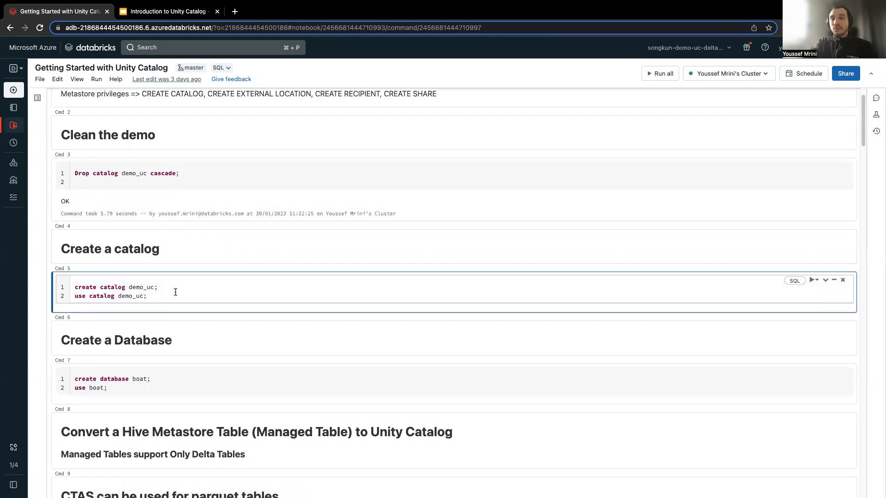
{"action": "key", "text": "ctrl+Return"}
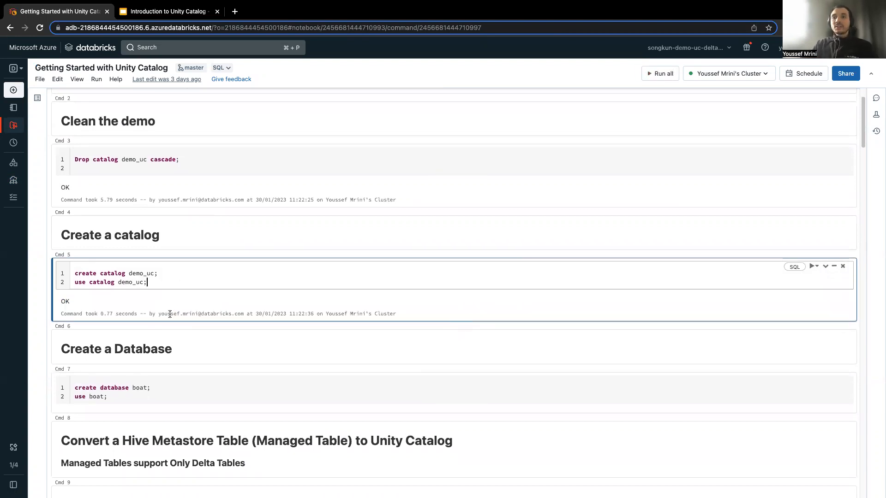
{"action": "scroll", "coordinate": [170, 314], "scroll_direction": "down", "scroll_amount": 3}
{"action": "left_click", "coordinate": [160, 279]}
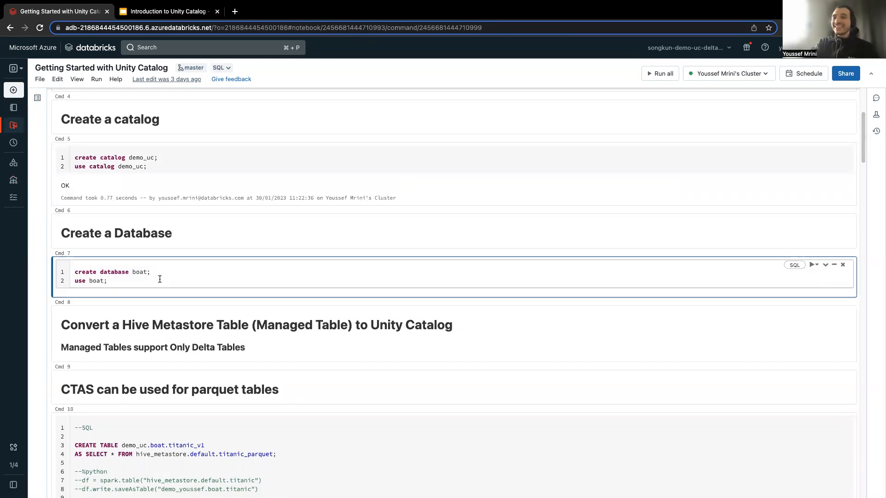
{"action": "key", "text": "ctrl+Return"}
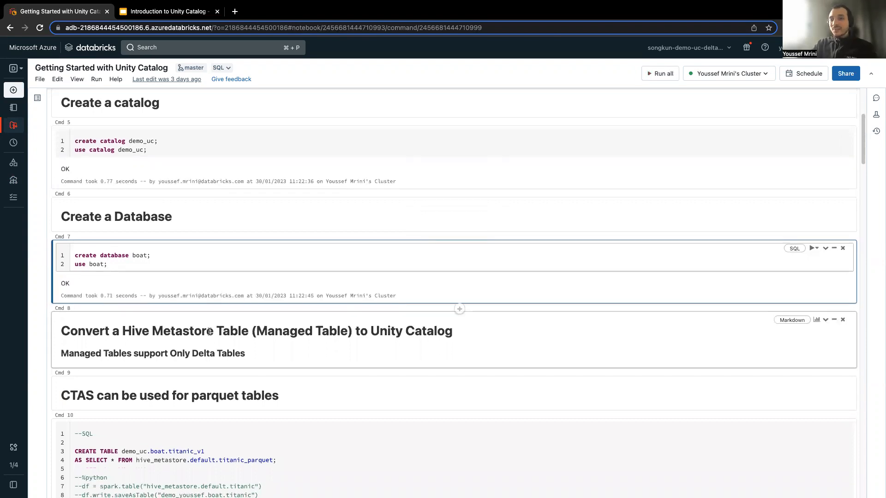
Run the CTAS cell that creates table demo_uc.boat.titanic_v1 from hive_metastore.default.titanic_parquet.
{"action": "scroll", "coordinate": [210, 331], "scroll_direction": "down", "scroll_amount": 2}
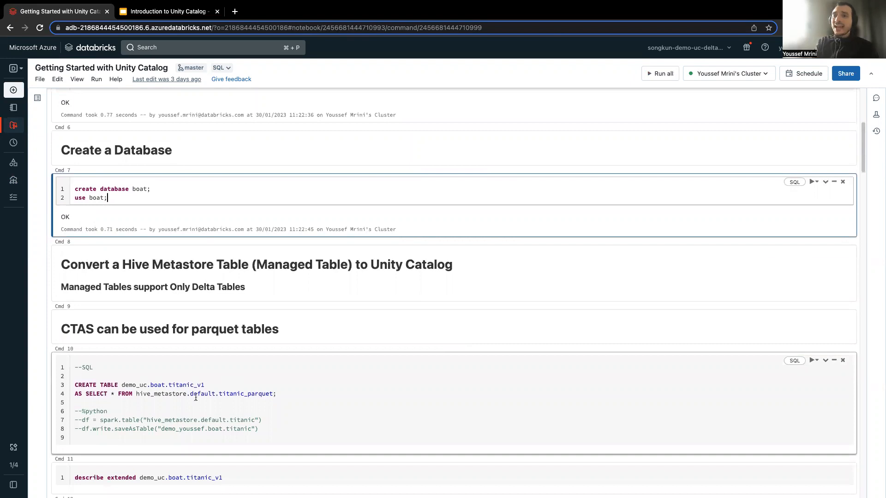
{"action": "left_click", "coordinate": [165, 394]}
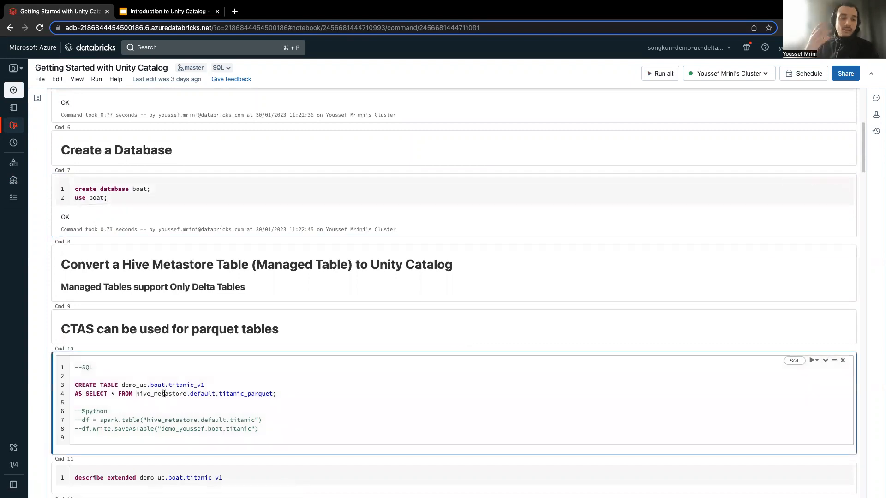
{"action": "double_click", "coordinate": [157, 395]}
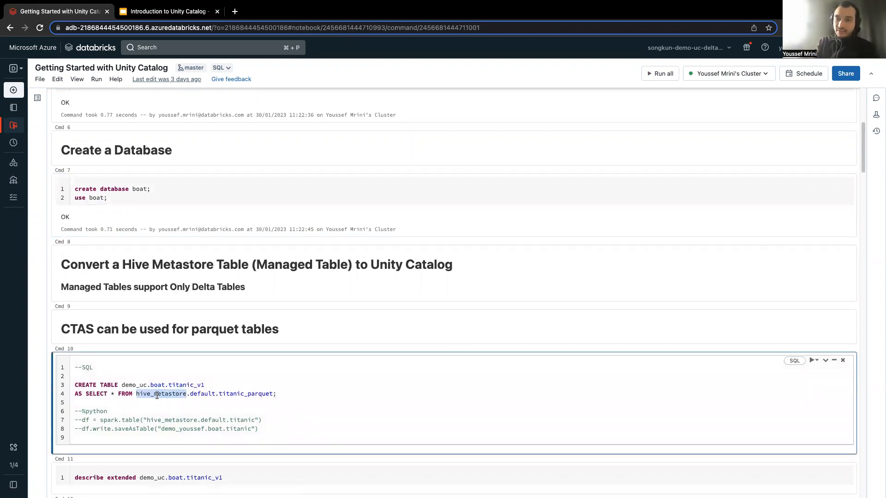
{"action": "double_click", "coordinate": [197, 394]}
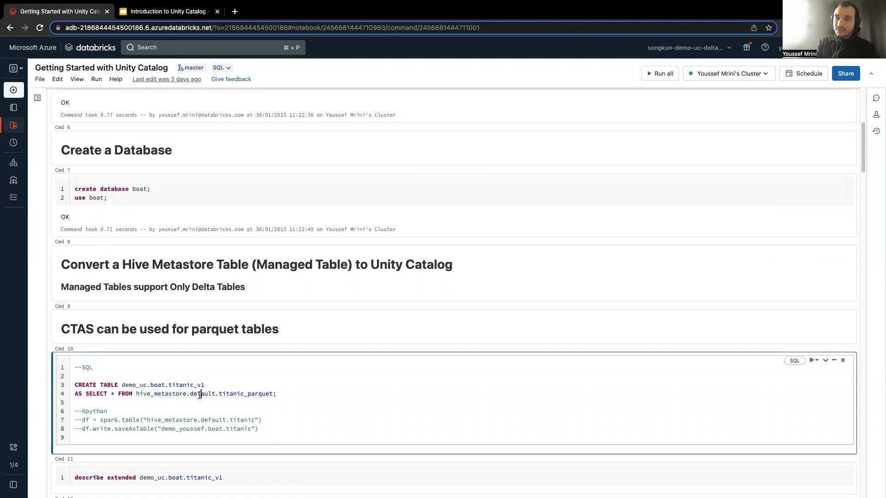
{"action": "left_click", "coordinate": [241, 400]}
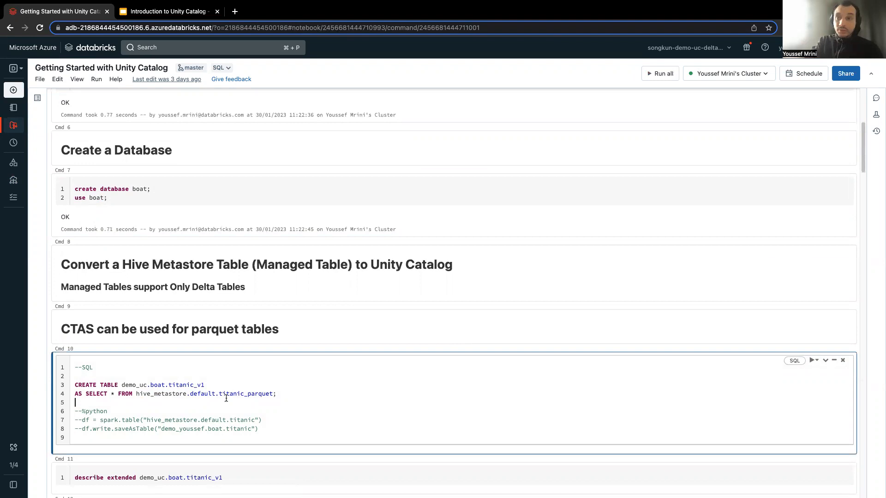
{"action": "key", "text": "shift+Return"}
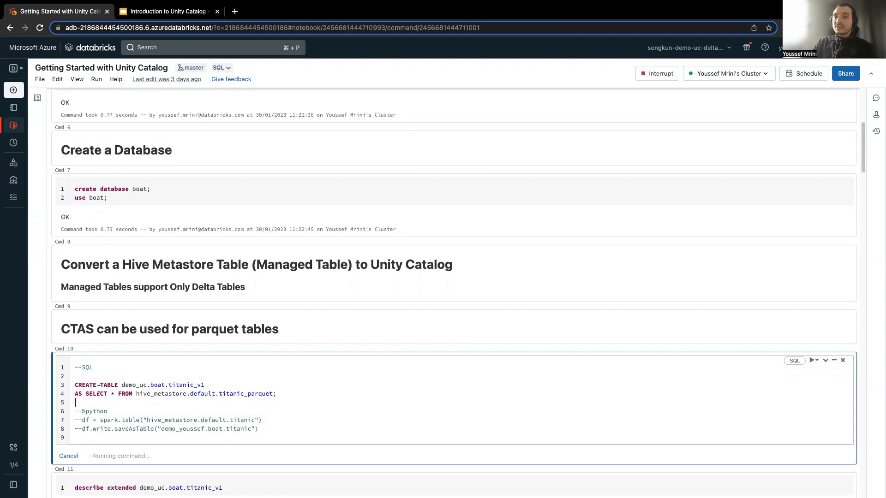
Review the catalog, database and table parts of the CREATE TABLE target name and the SELECT clause in the CTAS statement.
{"action": "double_click", "coordinate": [104, 385]}
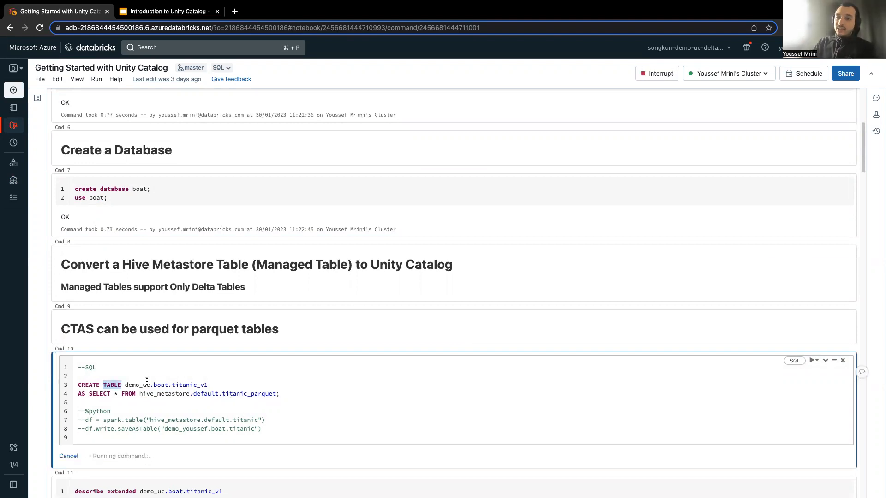
{"action": "double_click", "coordinate": [141, 385]}
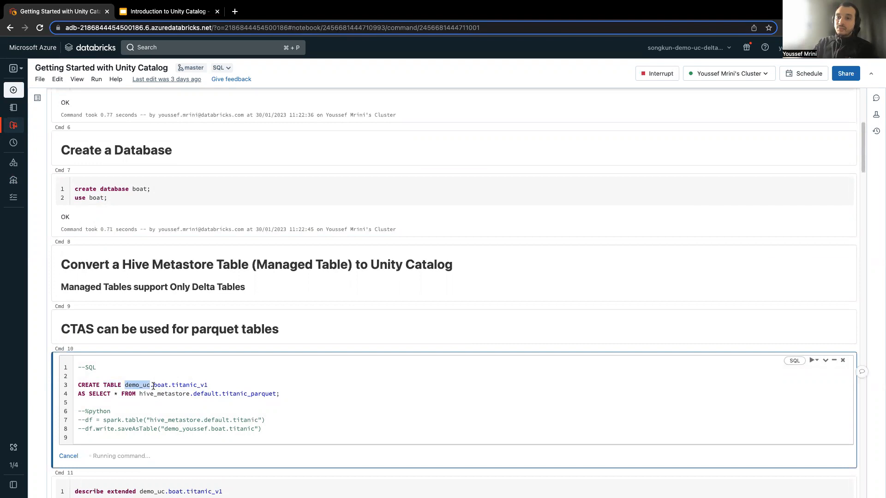
{"action": "left_click", "coordinate": [161, 387]}
{"action": "double_click", "coordinate": [140, 385]}
{"action": "left_click", "coordinate": [162, 386]}
{"action": "double_click", "coordinate": [180, 384]}
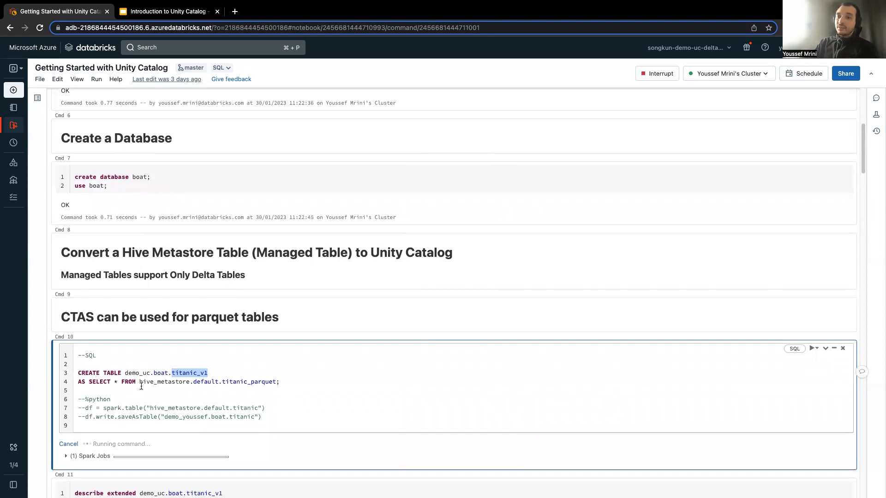
{"action": "left_click_drag", "start_coordinate": [74, 383], "coordinate": [263, 384]}
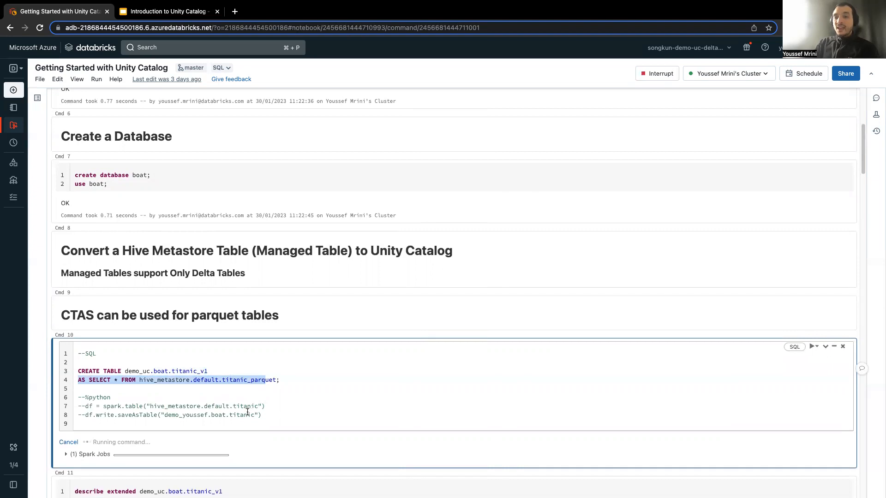
Run describe extended on demo_uc.boat.titanic_v1 and examine the table's type, location and provider in the output.
{"action": "scroll", "coordinate": [240, 434], "scroll_direction": "down", "scroll_amount": 2}
{"action": "left_click", "coordinate": [237, 458]}
{"action": "key", "text": "shift+Return"}
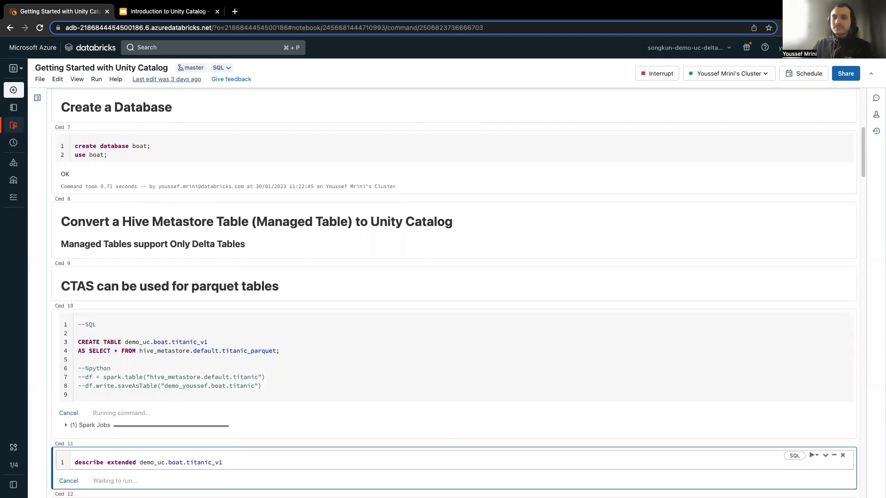
{"action": "scroll", "coordinate": [234, 461], "scroll_direction": "down", "scroll_amount": 1}
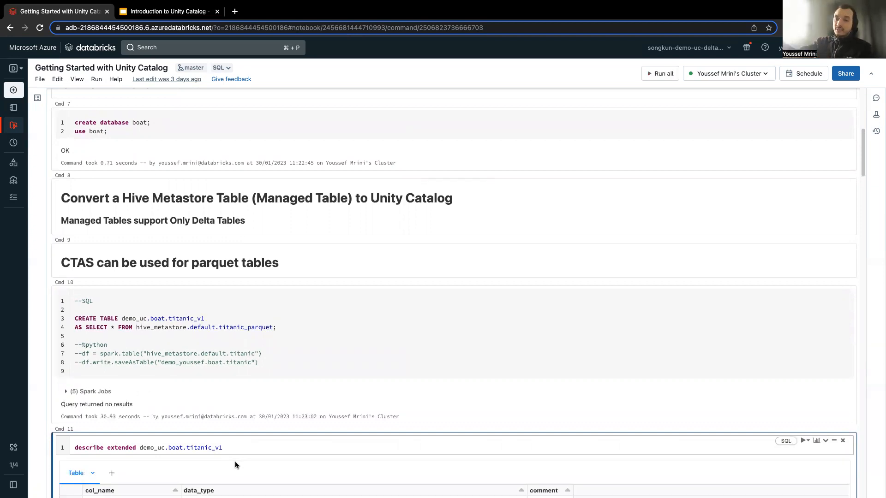
{"action": "scroll", "coordinate": [288, 363], "scroll_direction": "down", "scroll_amount": 3}
{"action": "scroll", "coordinate": [224, 362], "scroll_direction": "down", "scroll_amount": 5}
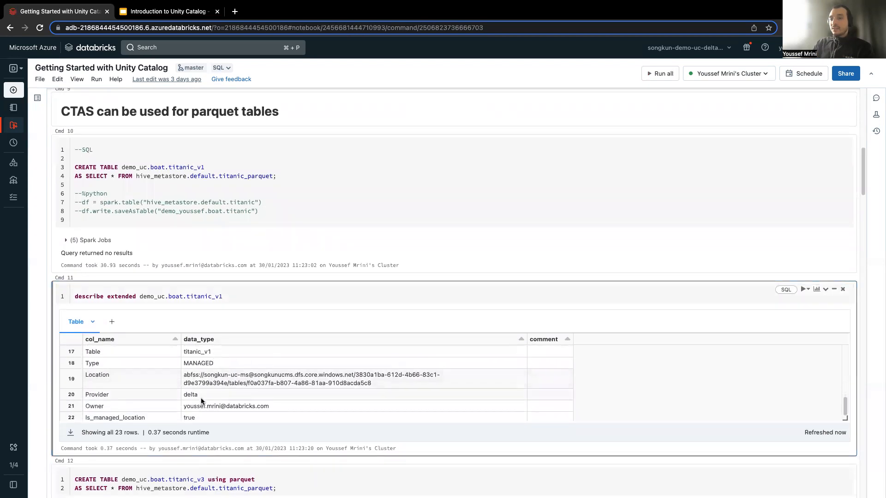
{"action": "scroll", "coordinate": [200, 400], "scroll_direction": "down", "scroll_amount": 1}
{"action": "scroll", "coordinate": [206, 402], "scroll_direction": "down", "scroll_amount": 3}
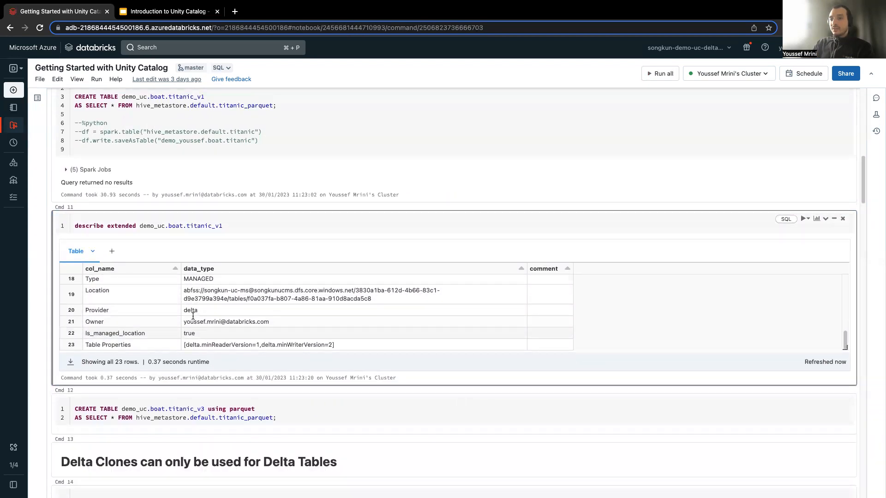
{"action": "scroll", "coordinate": [191, 309], "scroll_direction": "up", "scroll_amount": 1}
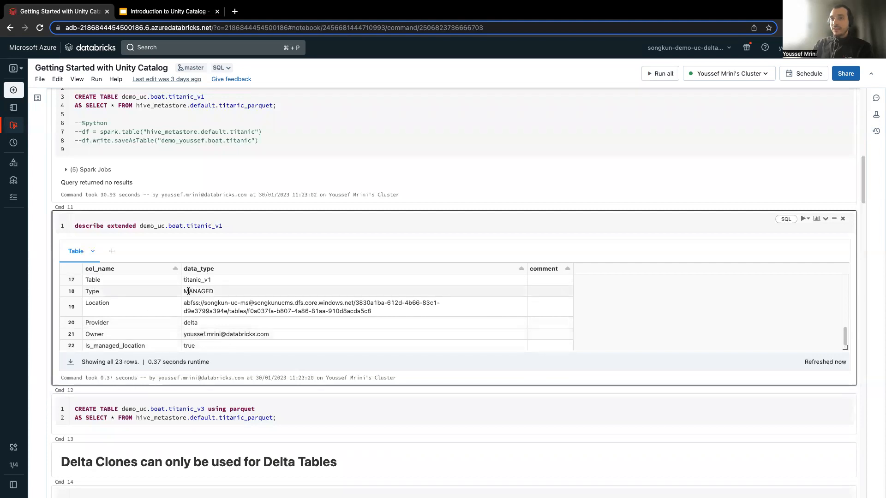
Try to create table demo_uc.boat.titanic_v3 using parquet from hive_metastore.default.titanic_parquet, and inspect the returned message.
{"action": "left_click", "coordinate": [266, 408]}
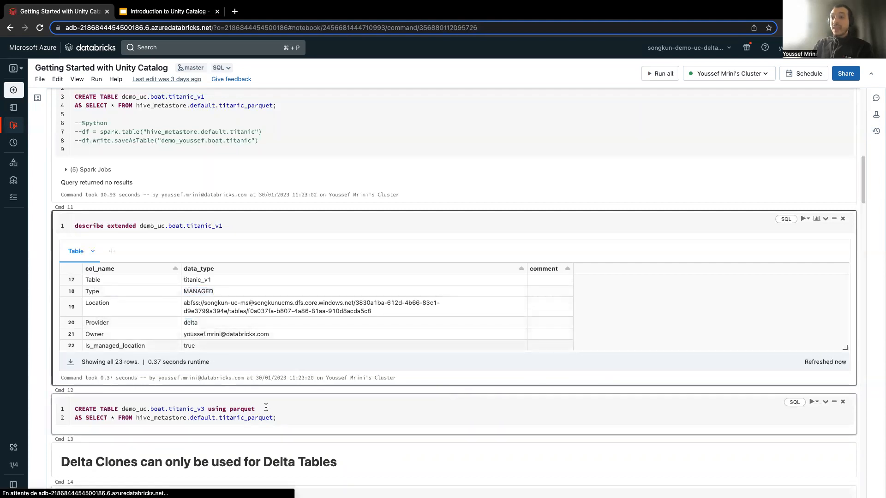
{"action": "key", "text": "shift+Return"}
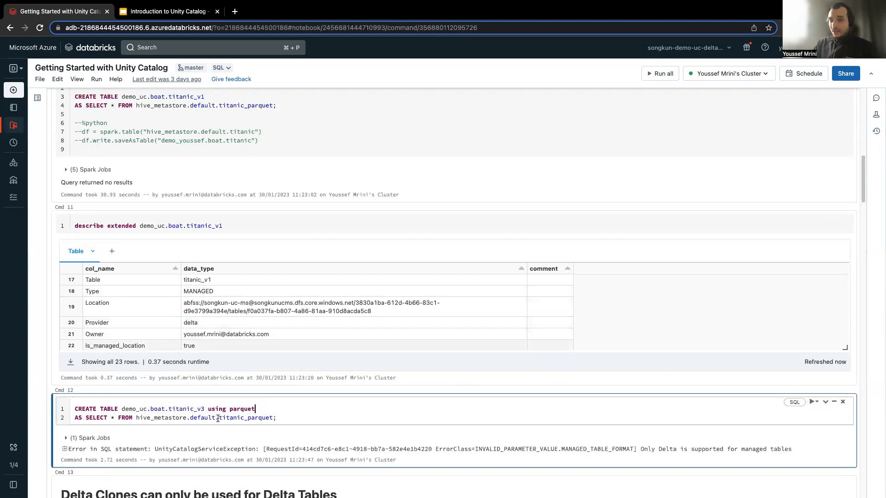
{"action": "double_click", "coordinate": [213, 449]}
{"action": "double_click", "coordinate": [647, 449]}
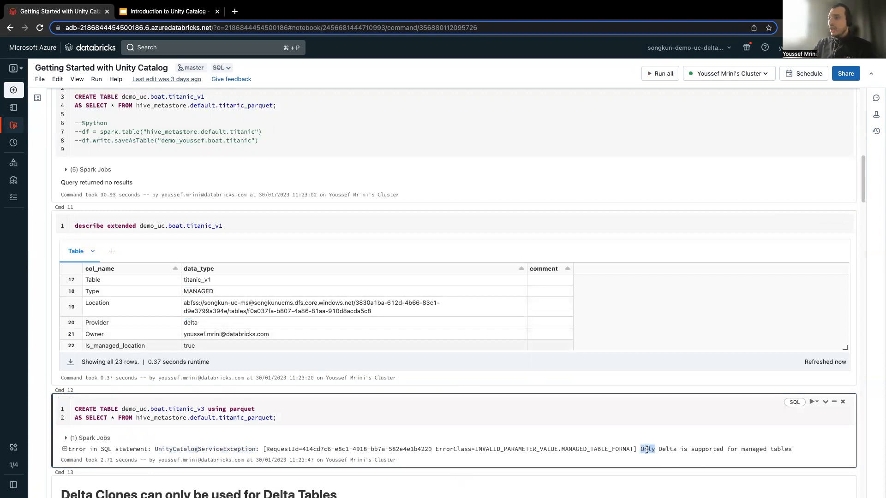
{"action": "triple_click", "coordinate": [645, 450]}
Run the cell that creates table demo_uc.boat.titanic_v2 as a deep clone of hive_metastore.default.titanic.
{"action": "scroll", "coordinate": [644, 456], "scroll_direction": "down", "scroll_amount": 1}
{"action": "scroll", "coordinate": [392, 429], "scroll_direction": "down", "scroll_amount": 3}
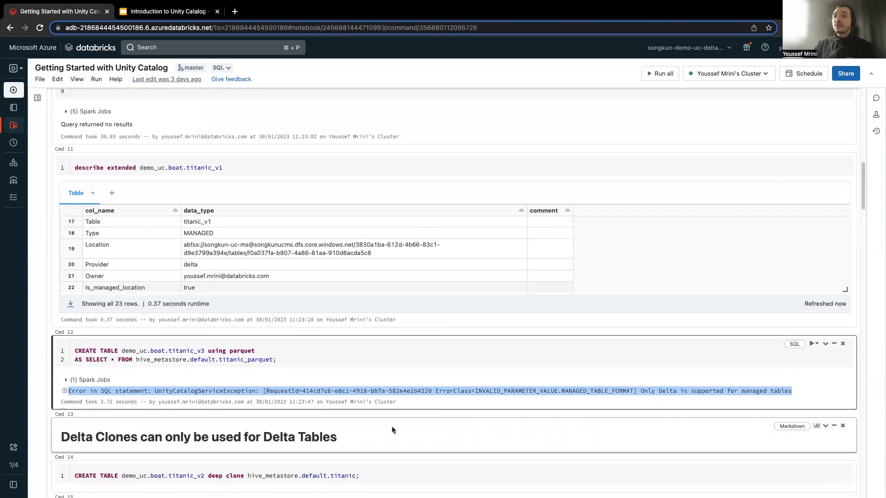
{"action": "left_click", "coordinate": [377, 465]}
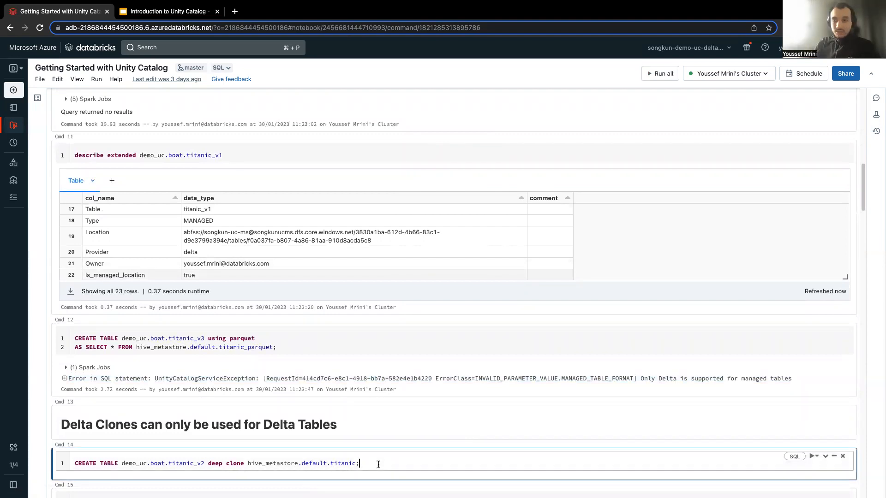
{"action": "key", "text": "ctrl+Return"}
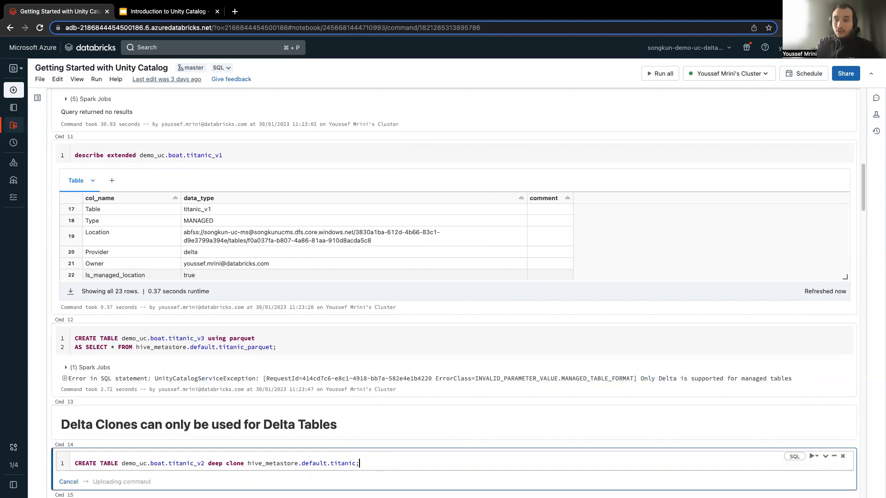
{"action": "scroll", "coordinate": [166, 216], "scroll_direction": "up", "scroll_amount": 4}
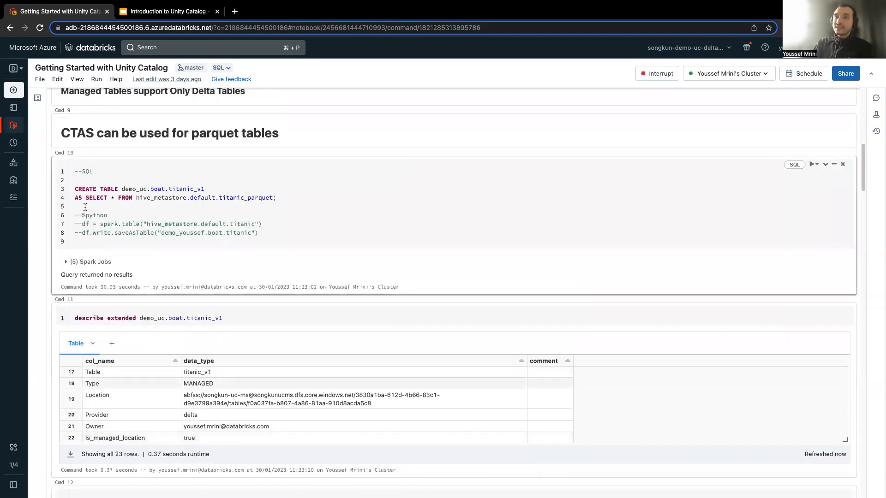
{"action": "scroll", "coordinate": [135, 212], "scroll_direction": "down", "scroll_amount": 5}
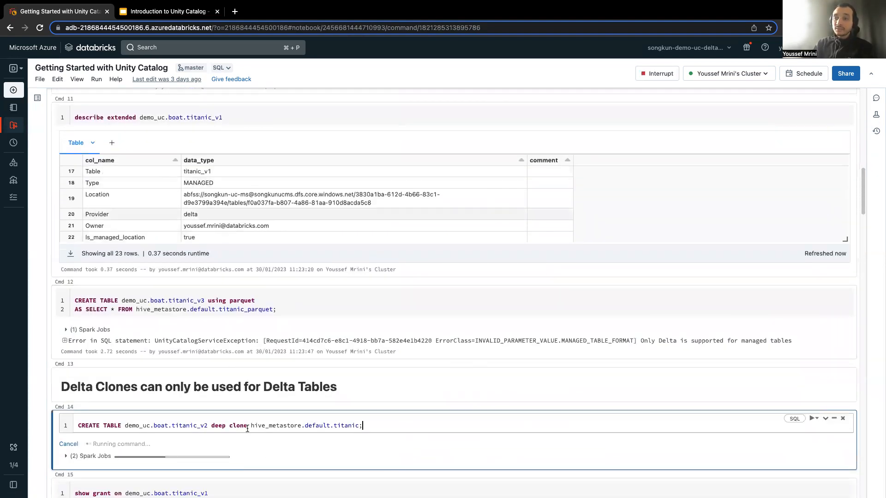
{"action": "double_click", "coordinate": [188, 426]}
Run the show grant cell for table demo_uc.boat.titanic_v1.
{"action": "scroll", "coordinate": [203, 441], "scroll_direction": "down", "scroll_amount": 3}
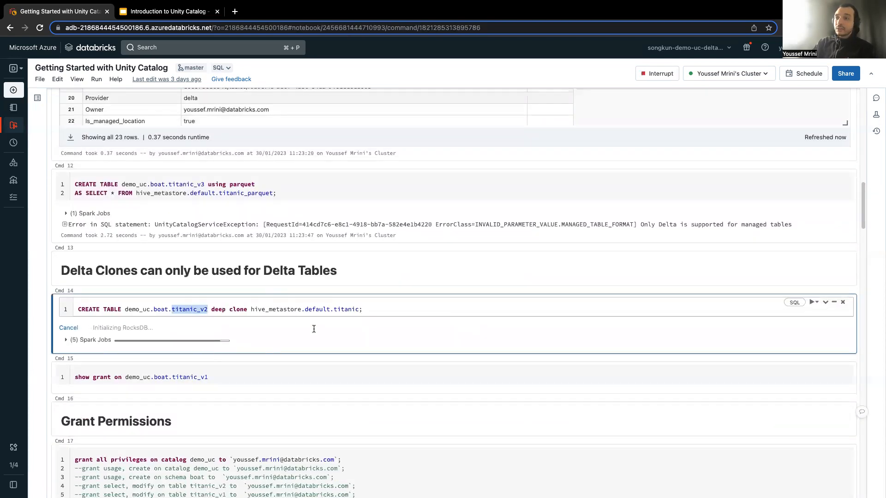
{"action": "left_click", "coordinate": [225, 376]}
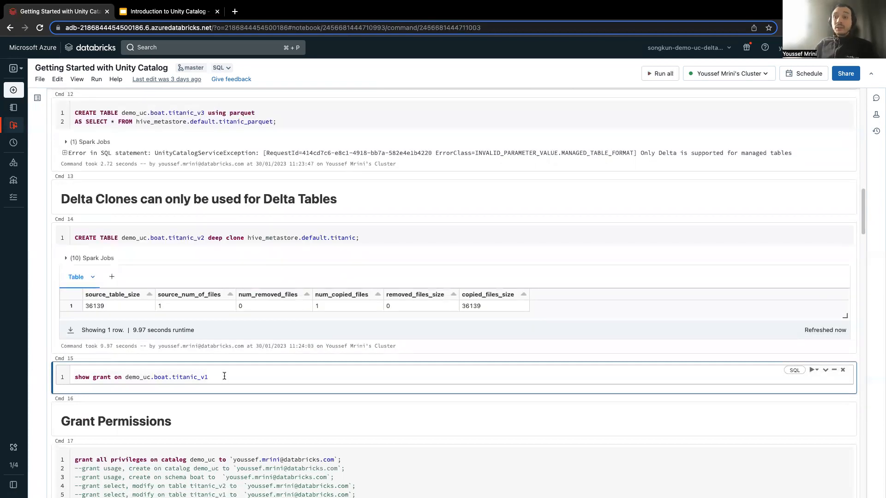
{"action": "key", "text": "shift+Return"}
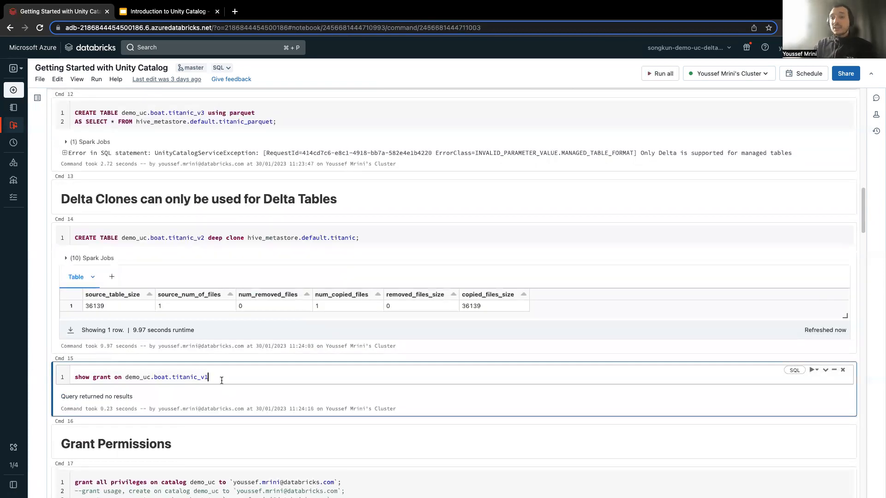
Review the grant statements and run the cell granting all privileges on catalog demo_uc to the user's e-mail.
{"action": "scroll", "coordinate": [222, 380], "scroll_direction": "down", "scroll_amount": 2}
{"action": "left_click", "coordinate": [263, 426]}
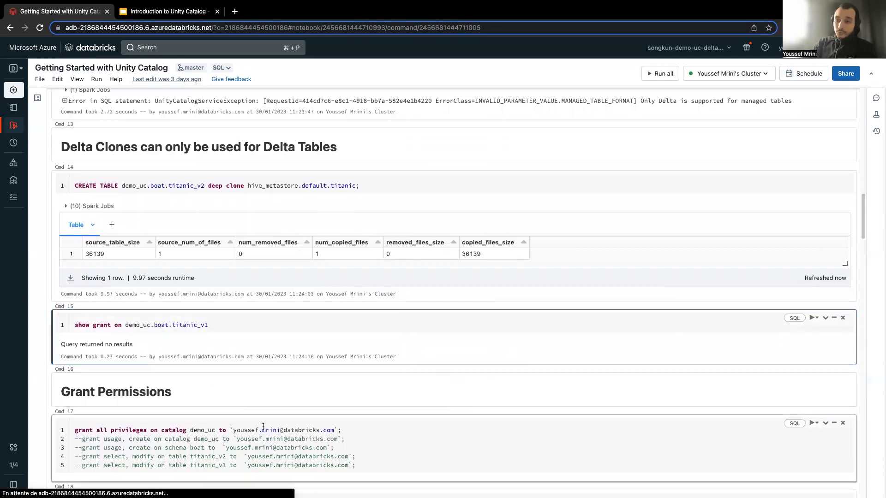
{"action": "double_click", "coordinate": [162, 430]}
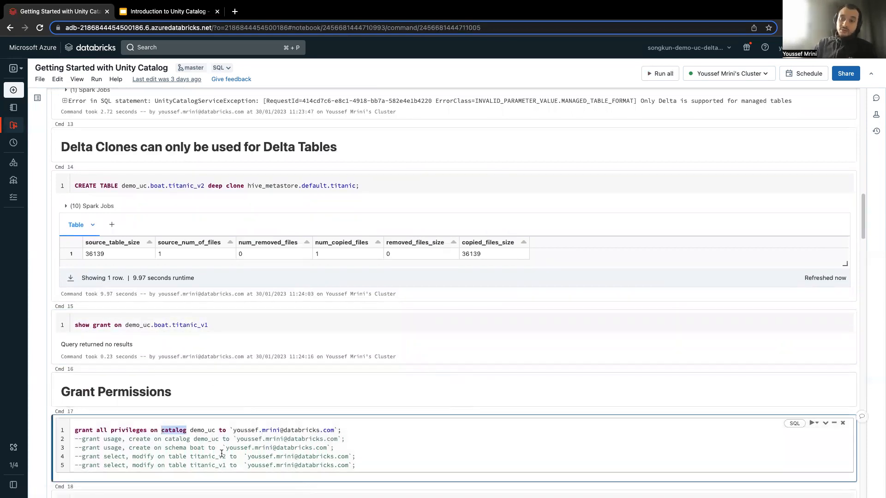
{"action": "double_click", "coordinate": [111, 439]}
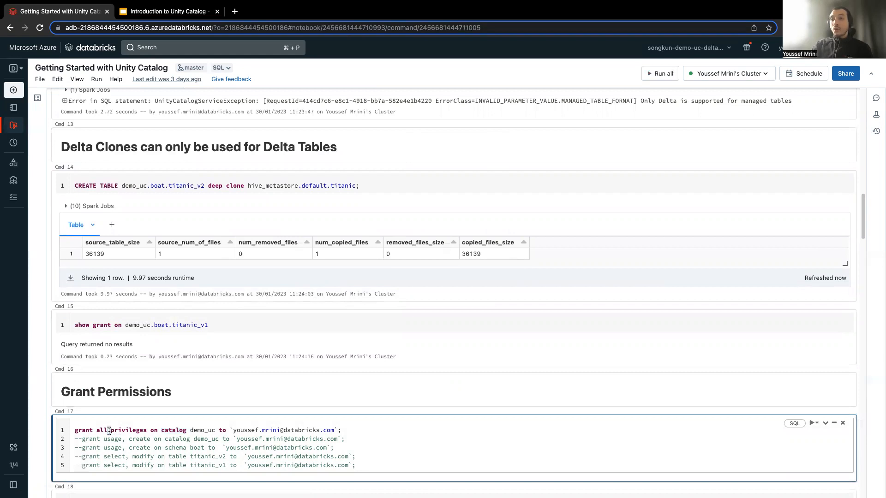
{"action": "triple_click", "coordinate": [110, 431]}
{"action": "double_click", "coordinate": [195, 437]}
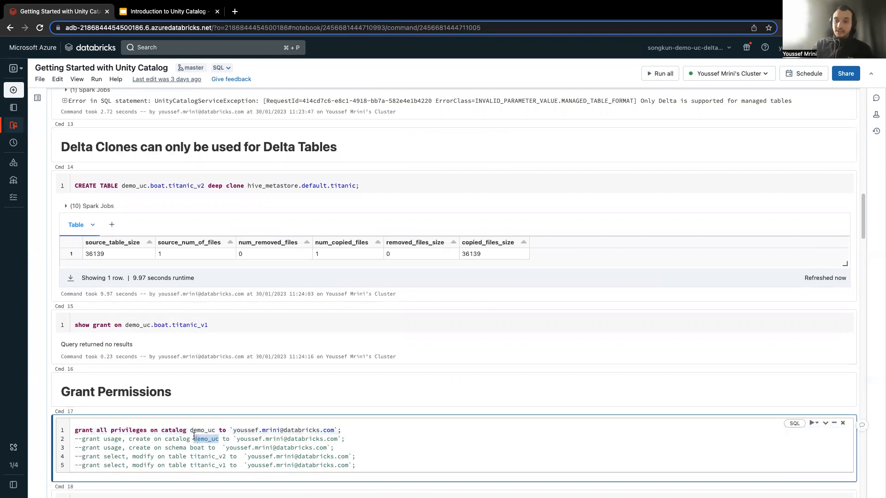
{"action": "left_click", "coordinate": [194, 430]}
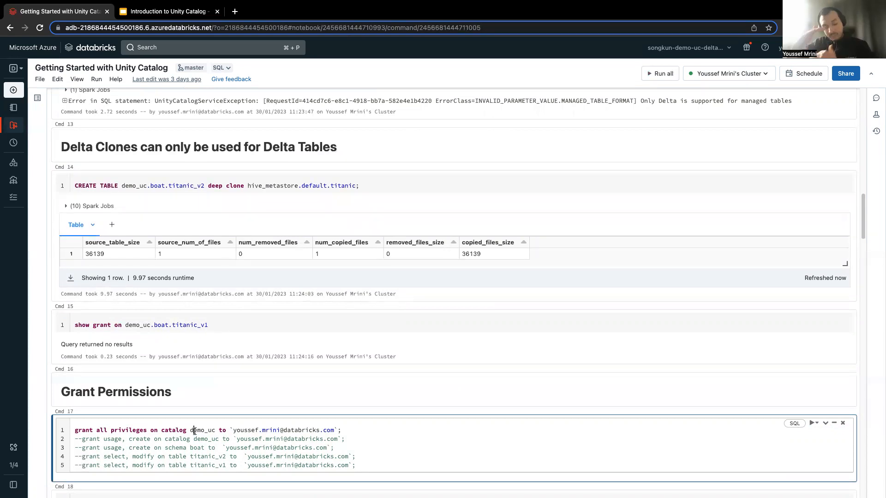
{"action": "key", "text": "ctrl+Return"}
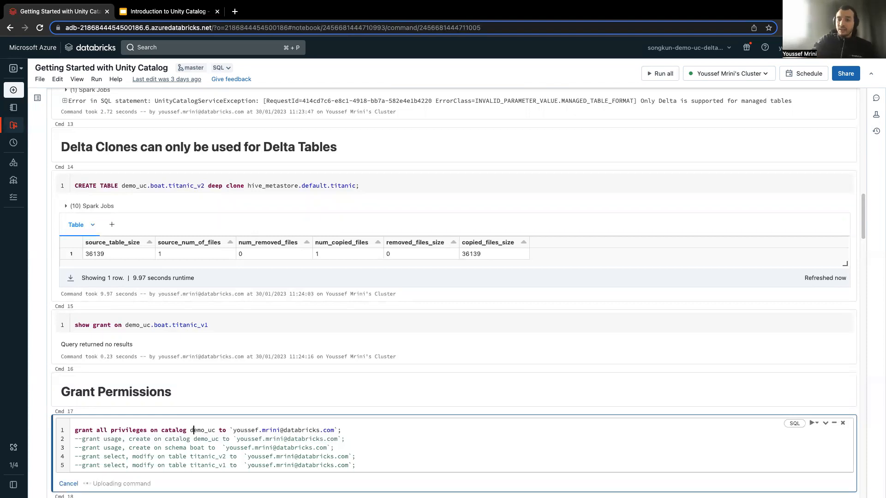
Run the show grant cell for catalog demo_uc and check the listed privileges.
{"action": "scroll", "coordinate": [195, 431], "scroll_direction": "down", "scroll_amount": 2}
{"action": "scroll", "coordinate": [198, 429], "scroll_direction": "down", "scroll_amount": 2}
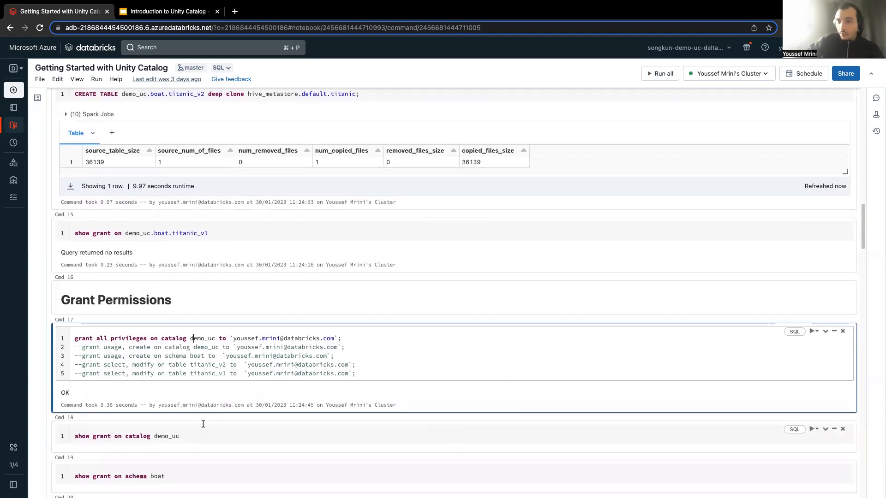
{"action": "left_click", "coordinate": [213, 402]}
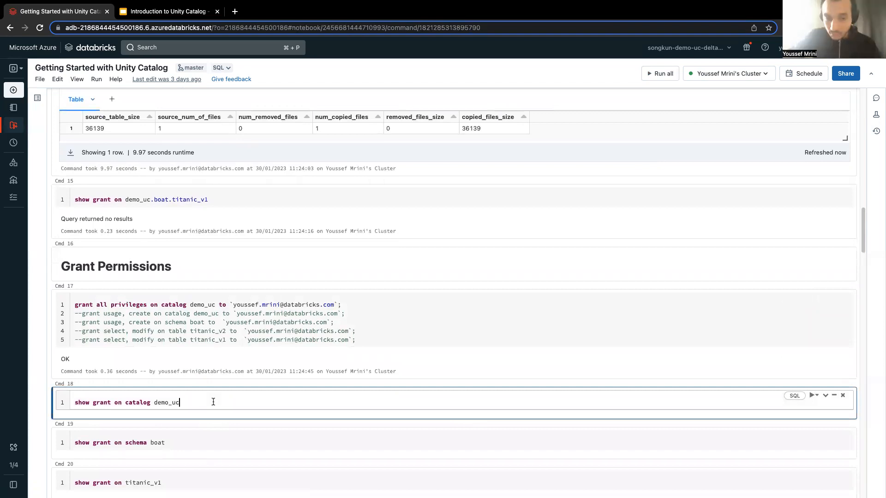
{"action": "key", "text": "ctrl+Return"}
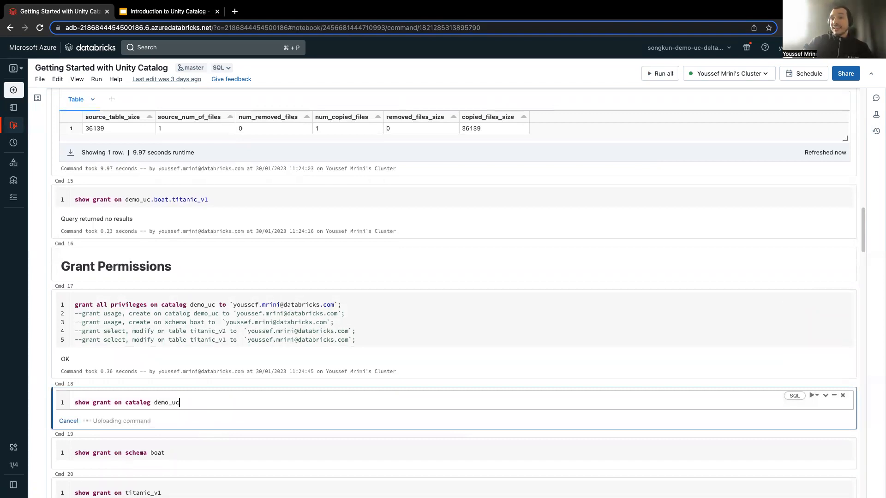
{"action": "left_click", "coordinate": [215, 459]}
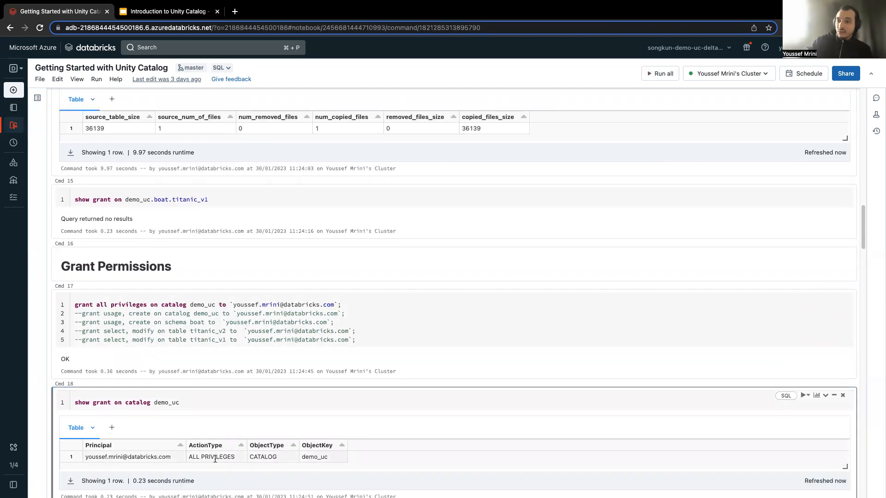
Run the show grant cell for schema boat.
{"action": "scroll", "coordinate": [208, 468], "scroll_direction": "down", "scroll_amount": 1}
{"action": "scroll", "coordinate": [189, 467], "scroll_direction": "down", "scroll_amount": 2}
{"action": "left_click", "coordinate": [194, 445]}
{"action": "key", "text": "ctrl+Return"}
Run the show grant cell for table titanic_v1 to list the privileges on it.
{"action": "scroll", "coordinate": [192, 445], "scroll_direction": "down", "scroll_amount": 3}
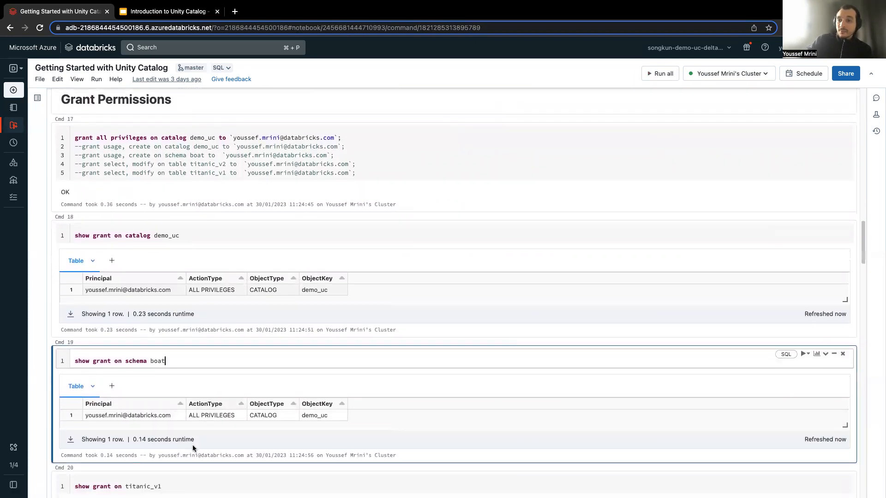
{"action": "scroll", "coordinate": [184, 443], "scroll_direction": "down", "scroll_amount": 5}
{"action": "left_click", "coordinate": [166, 348]}
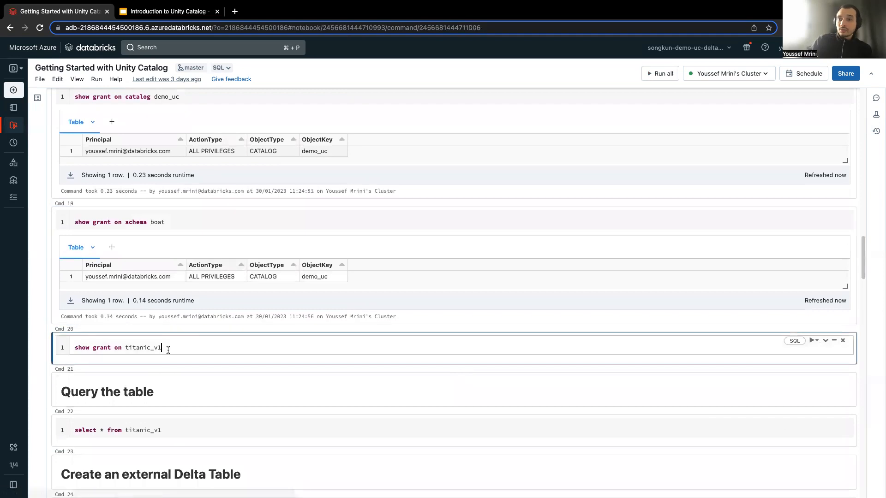
{"action": "key", "text": "ctrl+Return"}
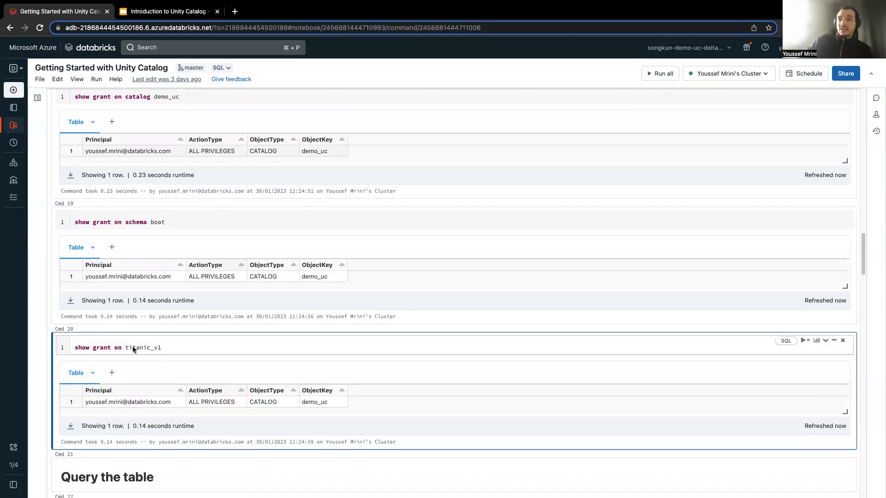
Open Data Explorer in a separate browser tab and browse the demo_uc catalog and the tables in its boat schema.
{"action": "mouse_move", "coordinate": [13, 196]}
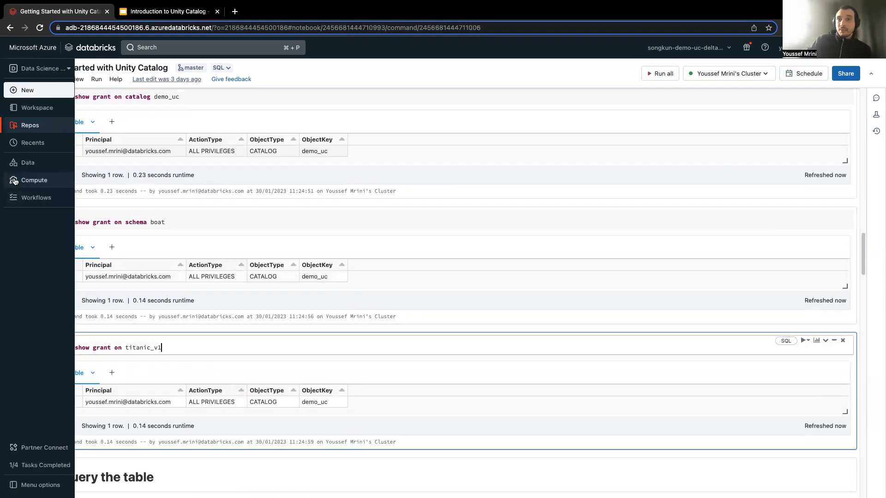
{"action": "left_click", "coordinate": [18, 167], "text": "super"}
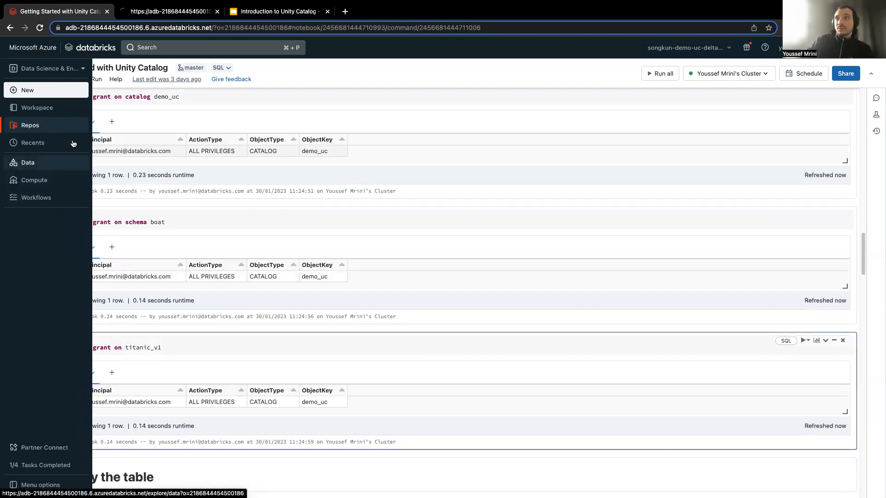
{"action": "left_click", "coordinate": [144, 12]}
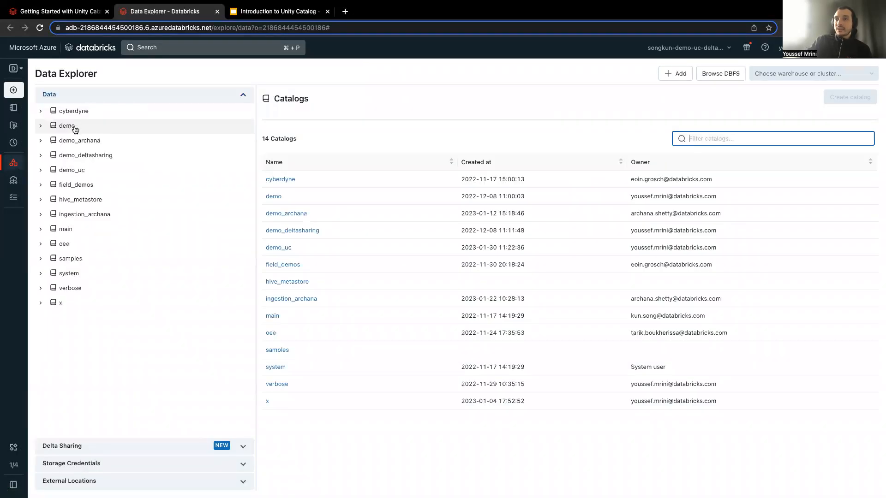
{"action": "left_click", "coordinate": [80, 170]}
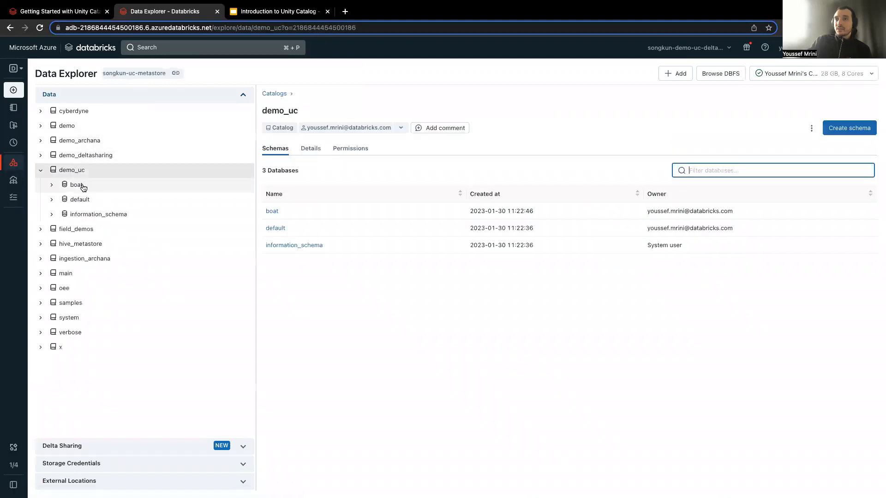
{"action": "left_click", "coordinate": [83, 187]}
{"action": "left_click", "coordinate": [82, 171]}
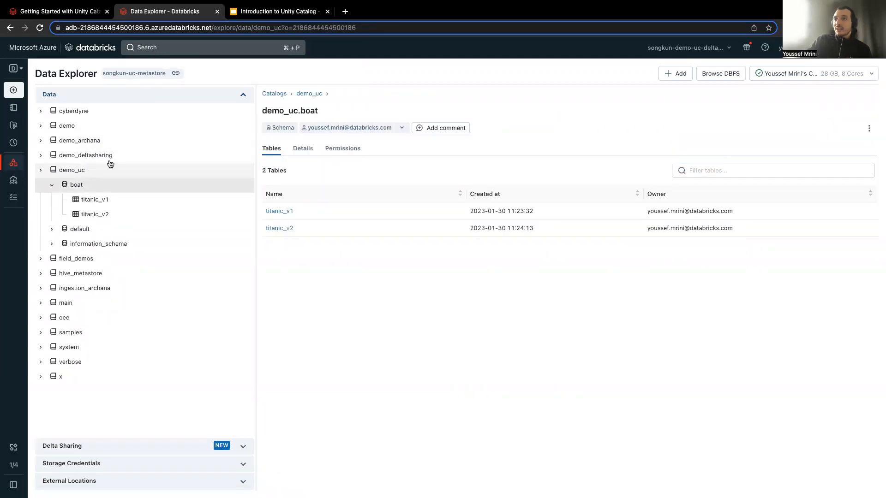
Examine the permissions of catalog demo_uc and the privilege presets in its grant form, closing the form without granting anything.
{"action": "left_click", "coordinate": [336, 153]}
{"action": "left_click", "coordinate": [276, 170]}
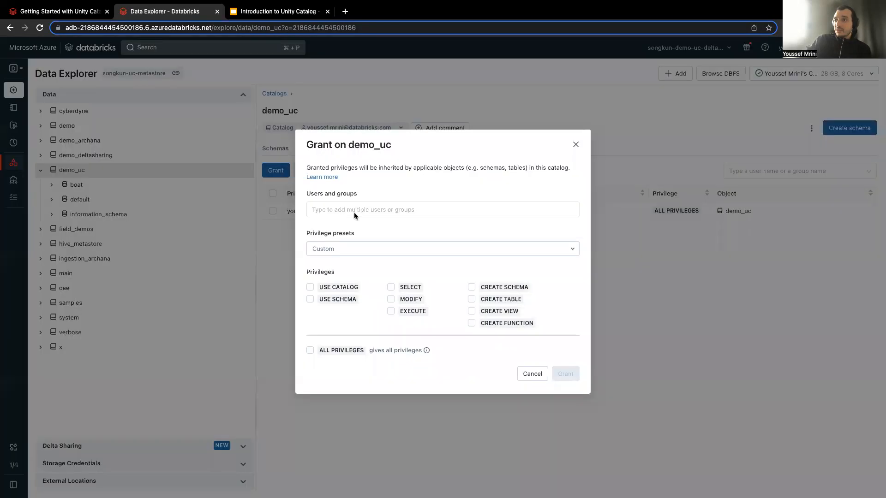
{"action": "left_click", "coordinate": [328, 249]}
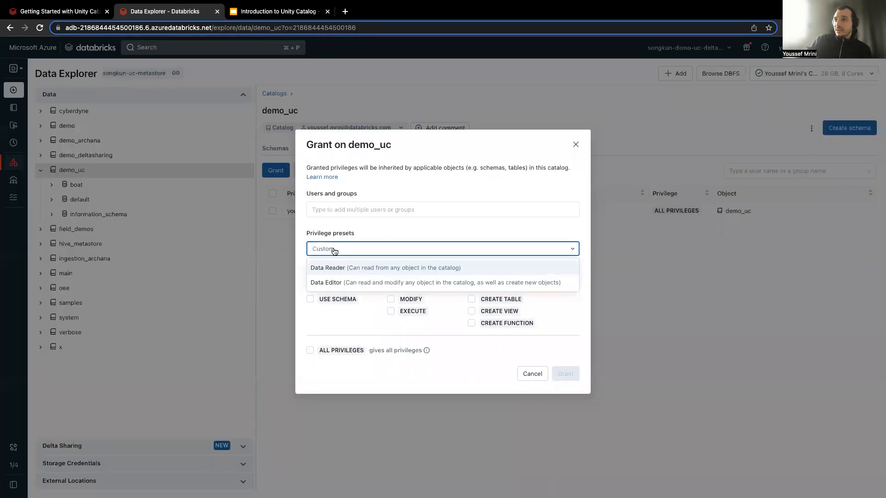
{"action": "left_click", "coordinate": [369, 206]}
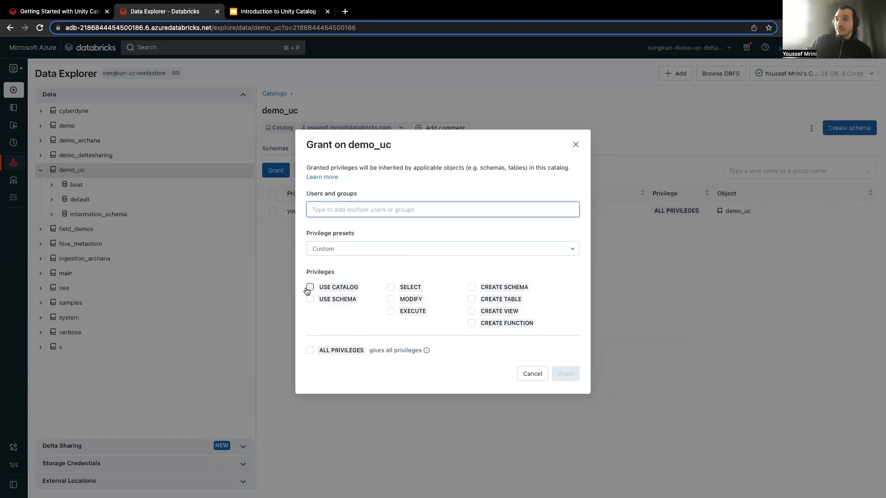
{"action": "left_click", "coordinate": [575, 144]}
View the permissions of schema demo_uc.boat and open its grant form to inspect the available privileges.
{"action": "left_click", "coordinate": [134, 189]}
{"action": "left_click", "coordinate": [342, 148]}
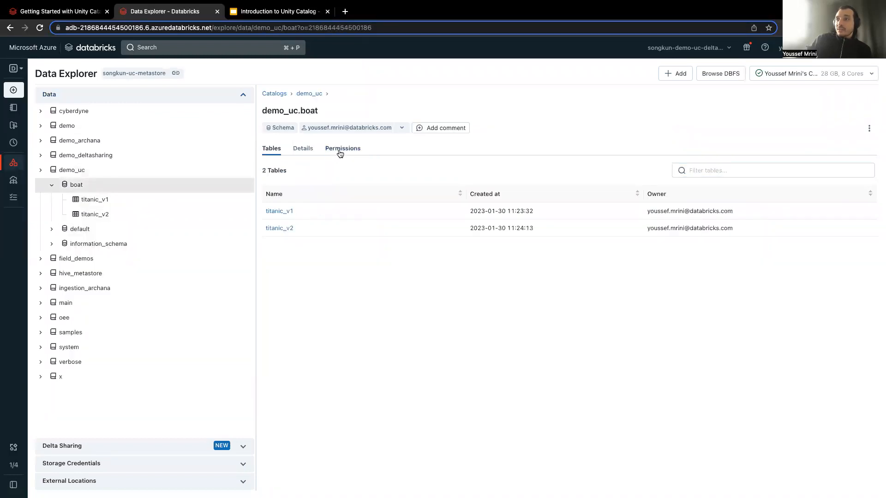
{"action": "left_click", "coordinate": [275, 170]}
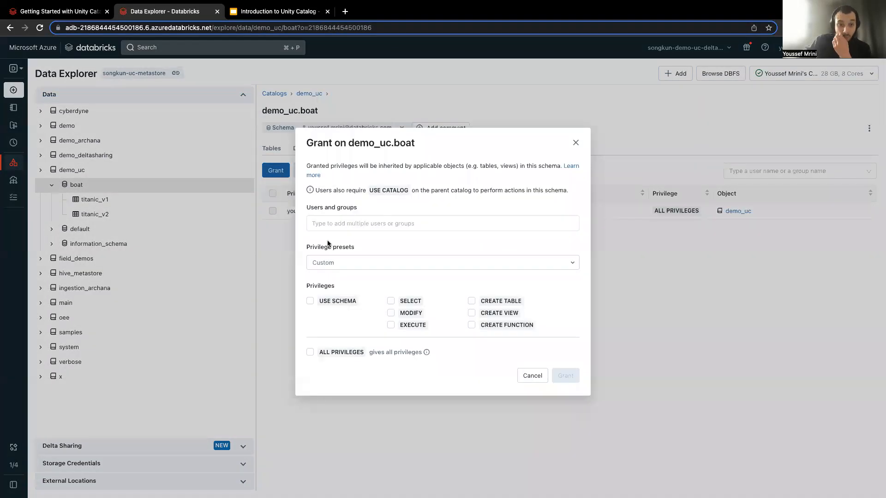
Return to the notebook, run select * from titanic_v1, and look over the returned rows.
{"action": "left_click", "coordinate": [66, 15]}
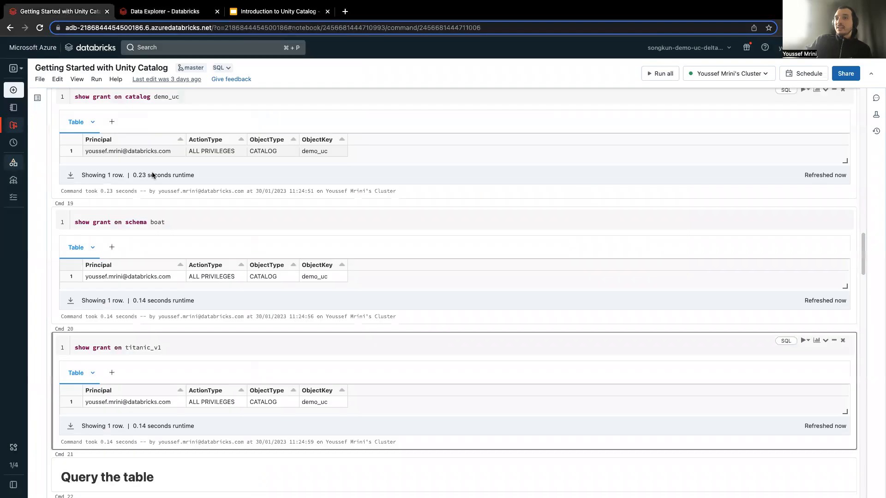
{"action": "scroll", "coordinate": [210, 415], "scroll_direction": "down", "scroll_amount": 2}
{"action": "scroll", "coordinate": [222, 369], "scroll_direction": "down", "scroll_amount": 3}
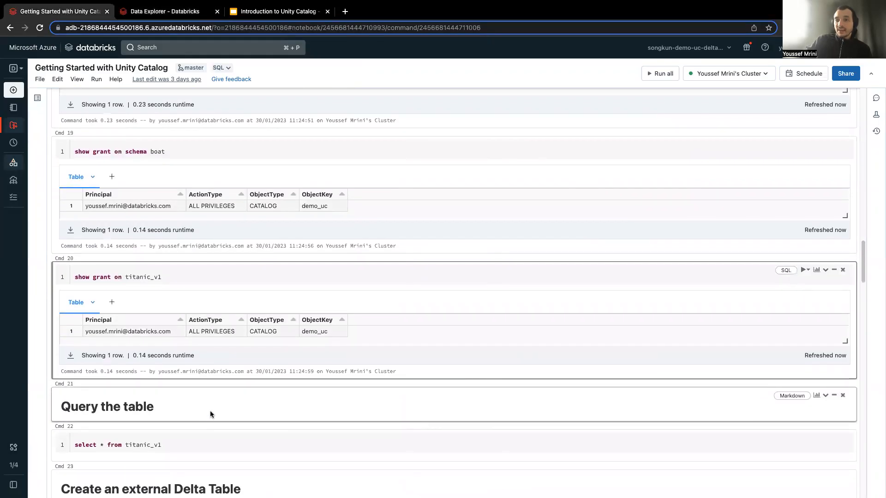
{"action": "left_click", "coordinate": [180, 433]}
{"action": "key", "text": "ctrl+Return"}
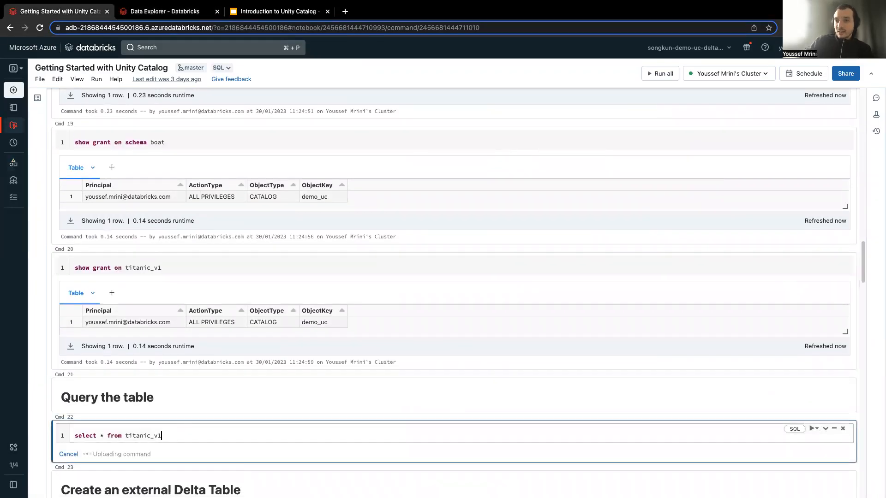
{"action": "scroll", "coordinate": [180, 428], "scroll_direction": "down", "scroll_amount": 5}
{"action": "scroll", "coordinate": [158, 391], "scroll_direction": "down", "scroll_amount": 1}
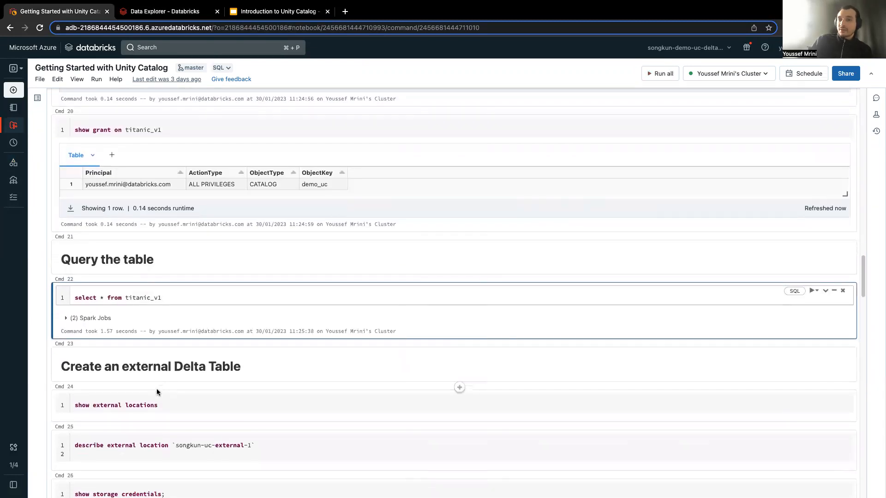
{"action": "scroll", "coordinate": [168, 385], "scroll_direction": "down", "scroll_amount": 1}
{"action": "scroll", "coordinate": [169, 385], "scroll_direction": "down", "scroll_amount": 3}
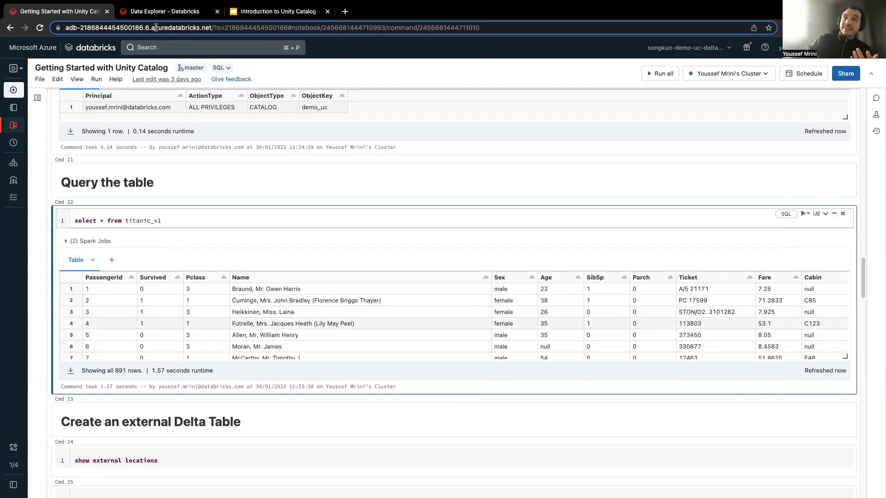
Back in Data Explorer, view the storage credentials and inspect the fields for creating a new managed identity credential without saving one.
{"action": "left_click", "coordinate": [164, 11]}
{"action": "left_click", "coordinate": [576, 143]}
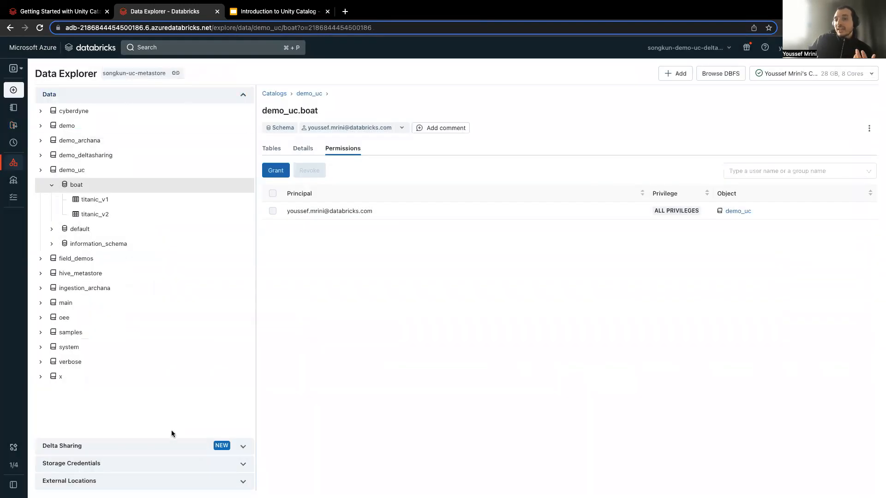
{"action": "left_click", "coordinate": [228, 464]}
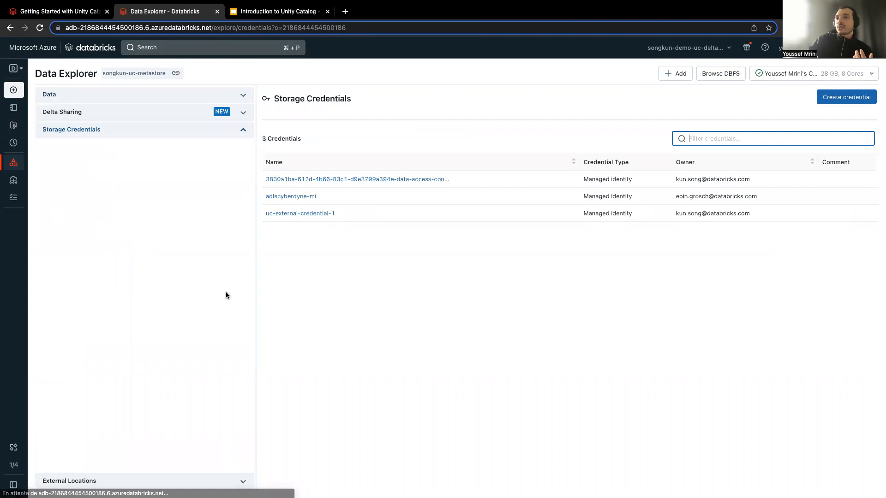
{"action": "left_click", "coordinate": [840, 97]}
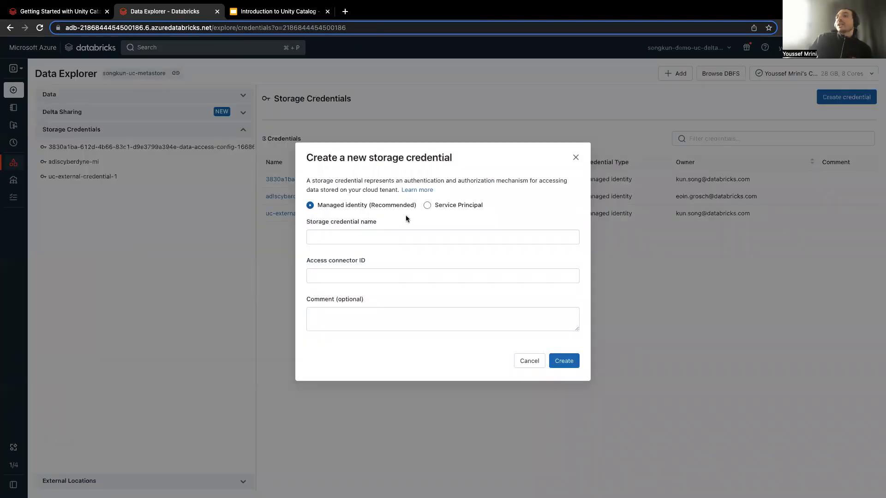
{"action": "left_click", "coordinate": [414, 233]}
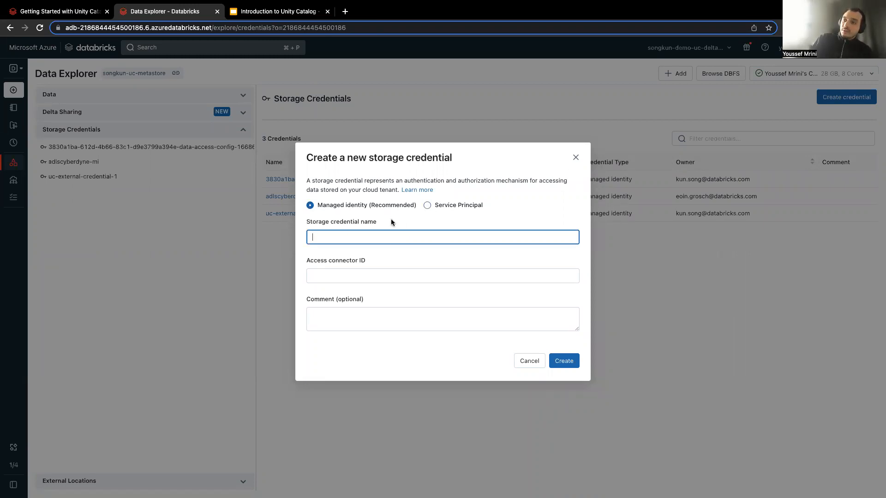
{"action": "left_click", "coordinate": [363, 276]}
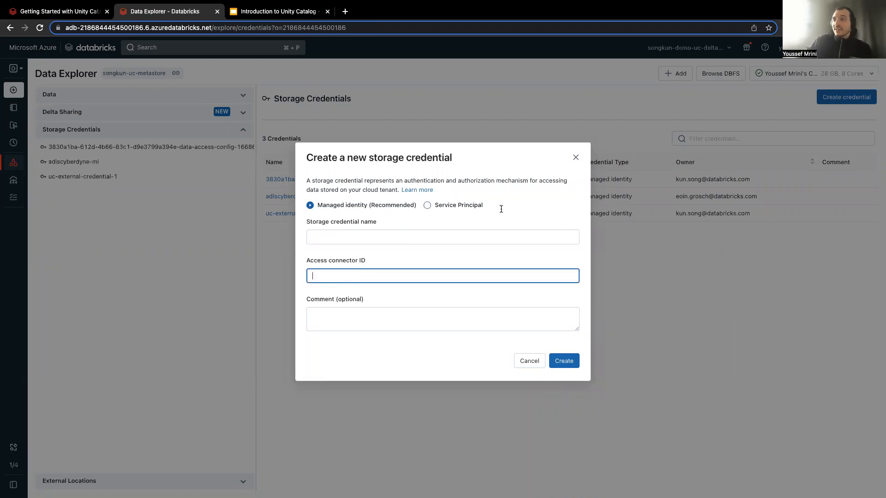
{"action": "left_click", "coordinate": [576, 157]}
View the external locations and inspect the URL and storage credential fields for creating a new external location without saving one.
{"action": "left_click", "coordinate": [122, 483]}
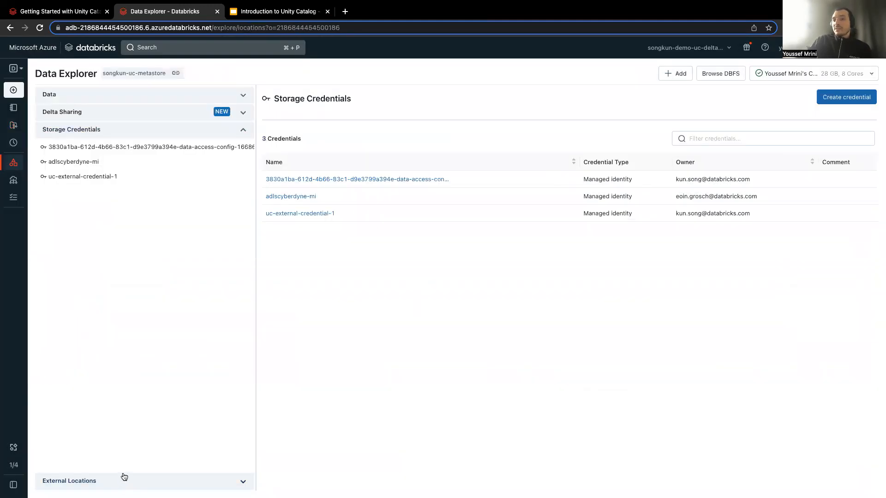
{"action": "left_click", "coordinate": [855, 99]}
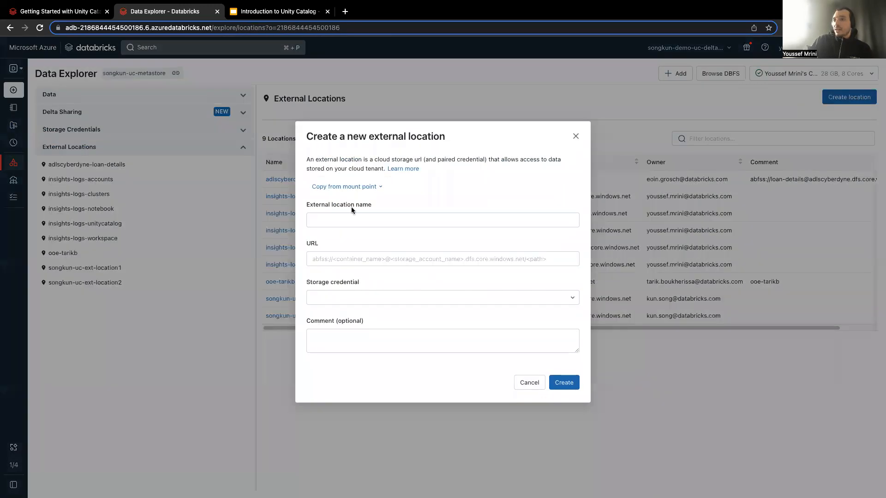
{"action": "left_click", "coordinate": [339, 259]}
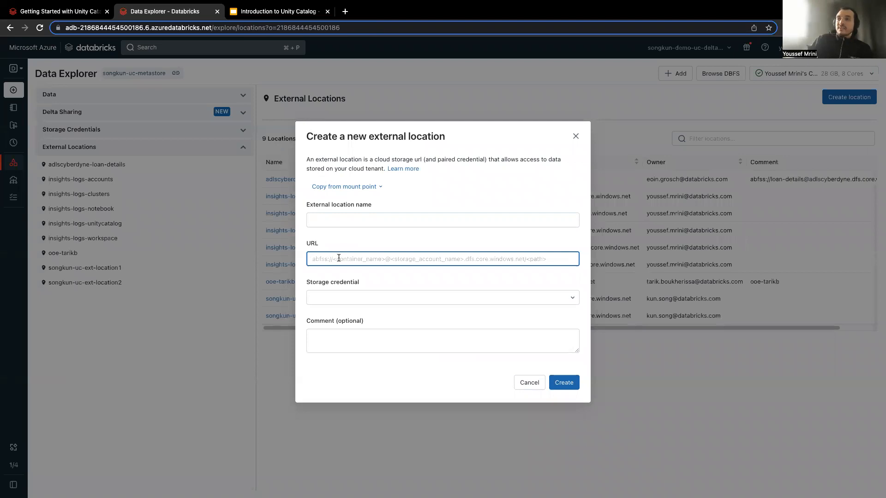
{"action": "left_click", "coordinate": [350, 299]}
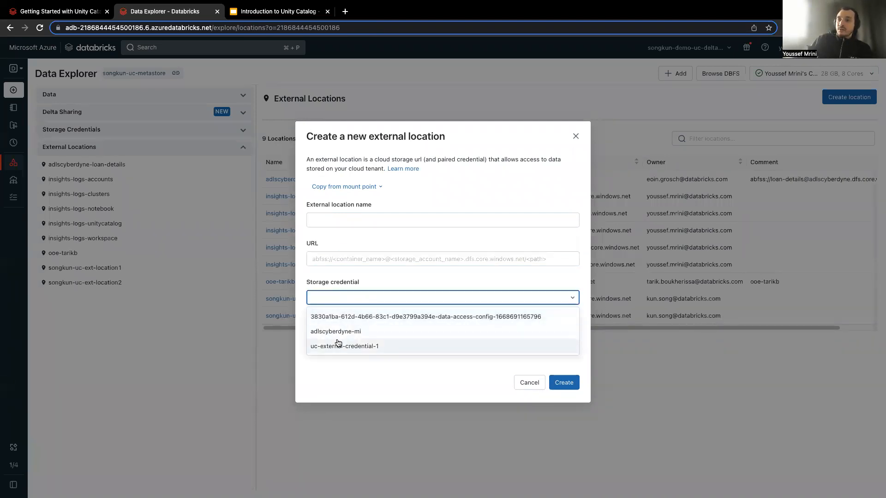
{"action": "left_click", "coordinate": [335, 378]}
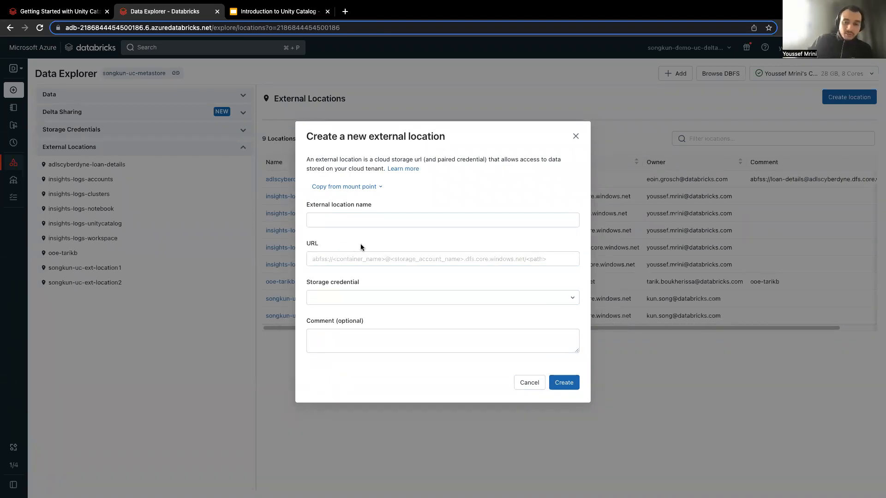
Return to the Getting Started with Unity Catalog notebook and try to describe external location songkun-uc-external-1.
{"action": "left_click", "coordinate": [60, 11]}
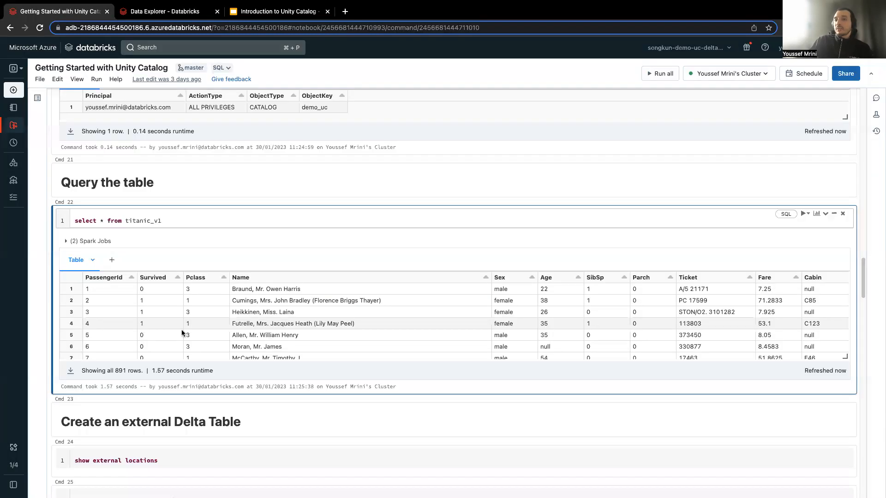
{"action": "left_click", "coordinate": [191, 437]}
{"action": "scroll", "coordinate": [208, 446], "scroll_direction": "down", "scroll_amount": 3}
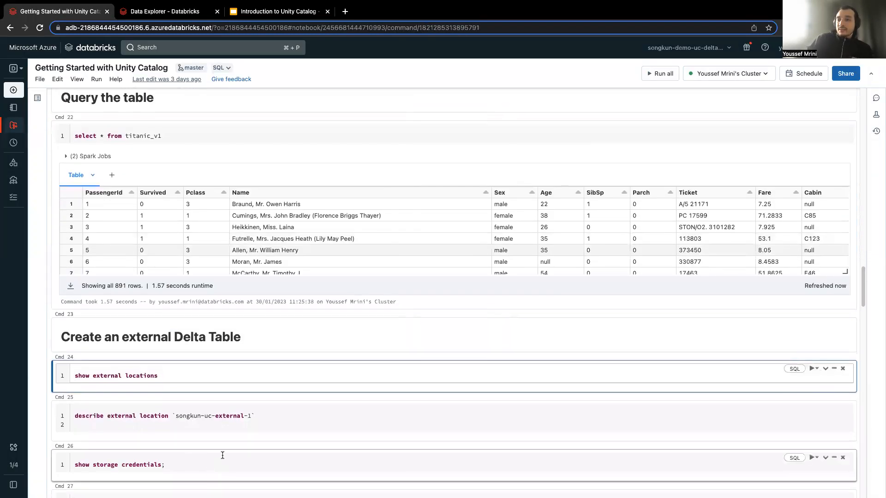
{"action": "left_click", "coordinate": [225, 422]}
{"action": "key", "text": "shift+Return"}
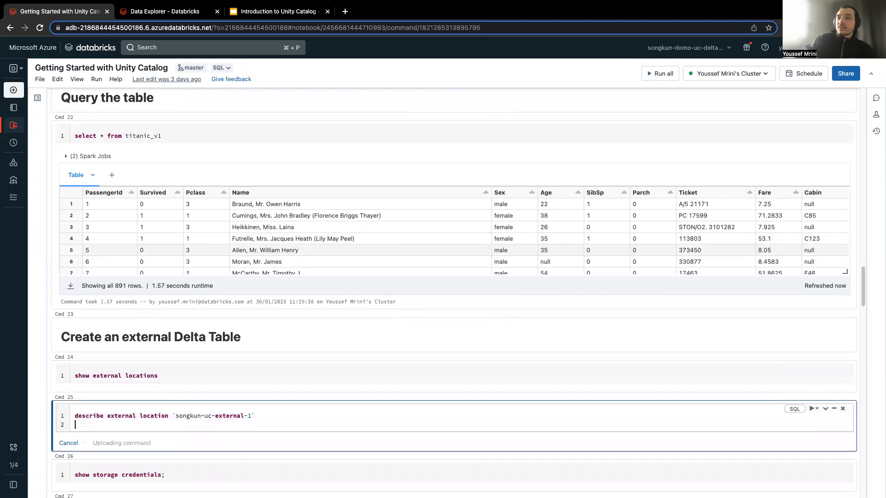
Run show external locations and find the songkun-uc-ext-location1 entry in the results.
{"action": "left_click", "coordinate": [230, 376]}
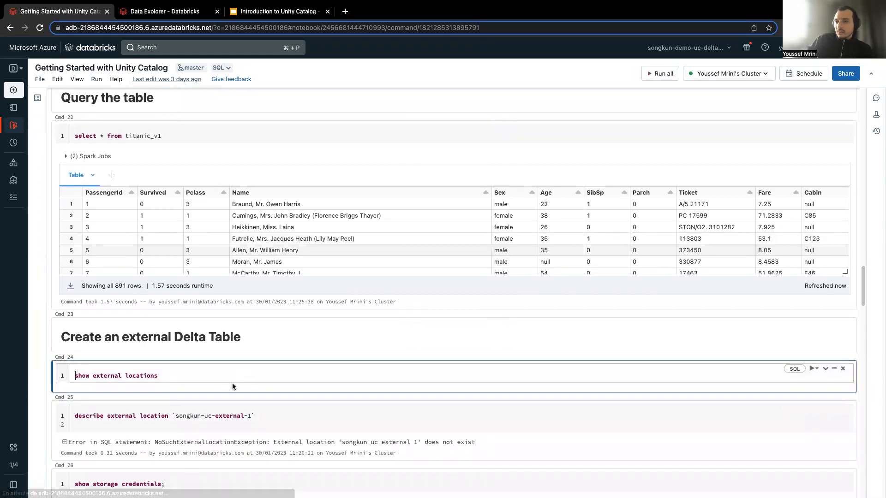
{"action": "key", "text": "ctrl+Return"}
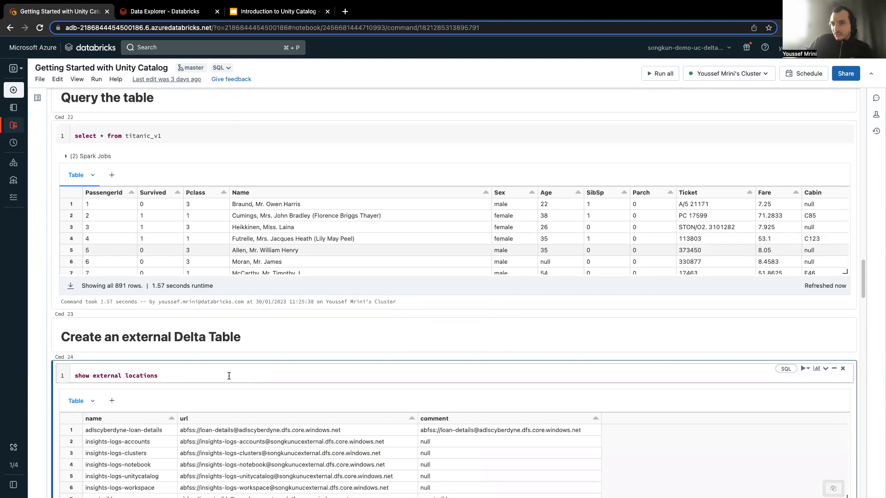
{"action": "scroll", "coordinate": [218, 401], "scroll_direction": "down", "scroll_amount": 1}
{"action": "scroll", "coordinate": [219, 401], "scroll_direction": "down", "scroll_amount": 4}
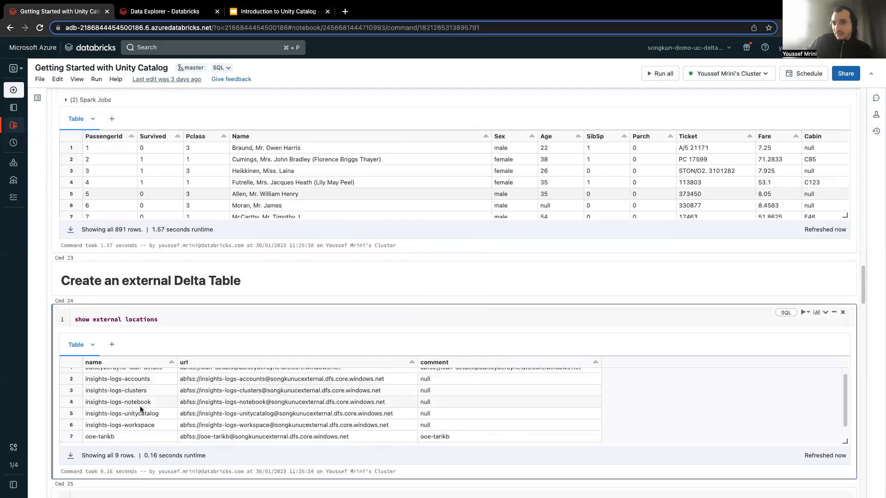
{"action": "double_click", "coordinate": [153, 426]}
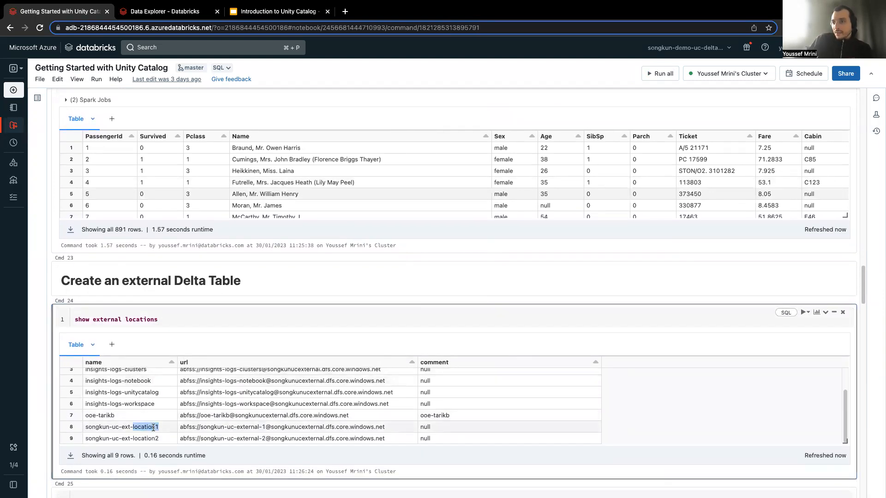
{"action": "triple_click", "coordinate": [153, 427]}
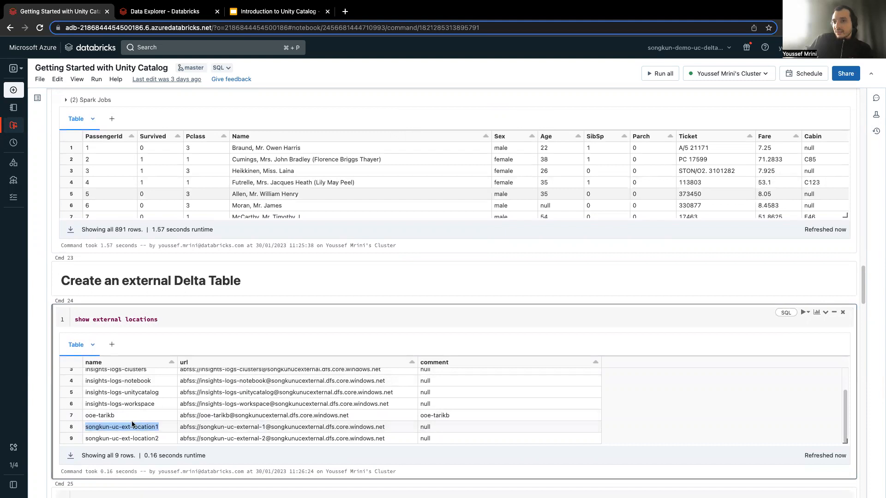
Back in Data Explorer, discard the new external location form and review the storage credentials and external locations lists.
{"action": "left_click", "coordinate": [159, 21]}
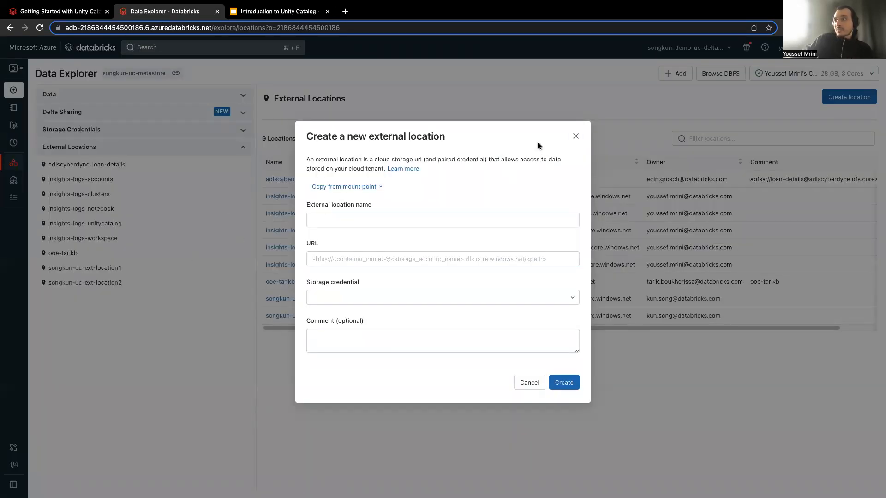
{"action": "left_click", "coordinate": [576, 136]}
{"action": "left_click", "coordinate": [151, 128]}
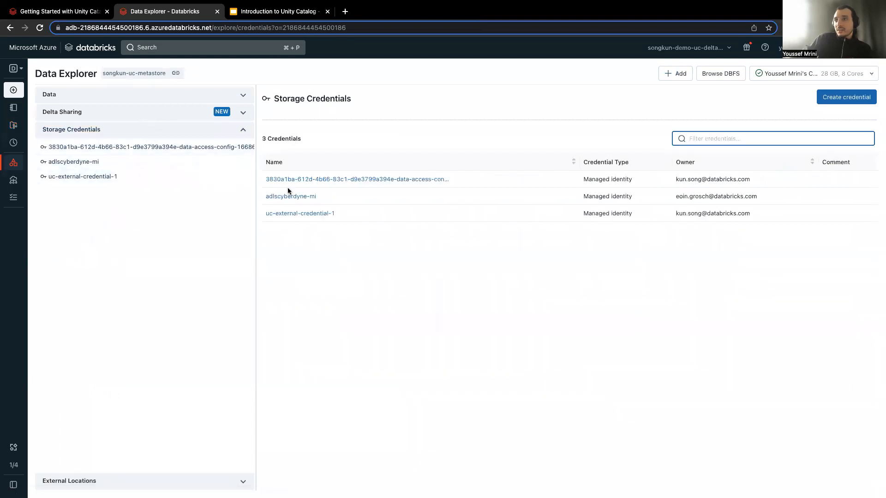
{"action": "left_click", "coordinate": [71, 133]}
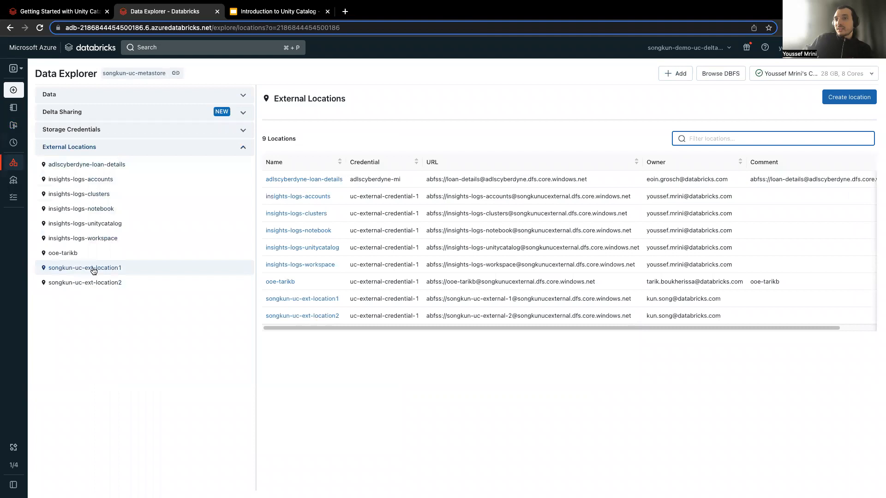
Inspect the permissions and grantable privileges of songkun-uc-ext-location1 without granting any, and view the permissions of songkun-uc-ext-location2.
{"action": "left_click", "coordinate": [93, 268]}
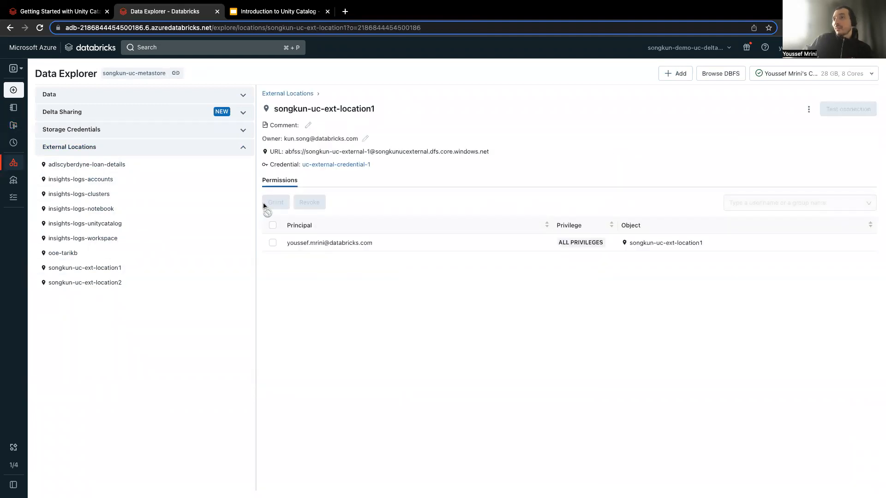
{"action": "left_click", "coordinate": [275, 202]}
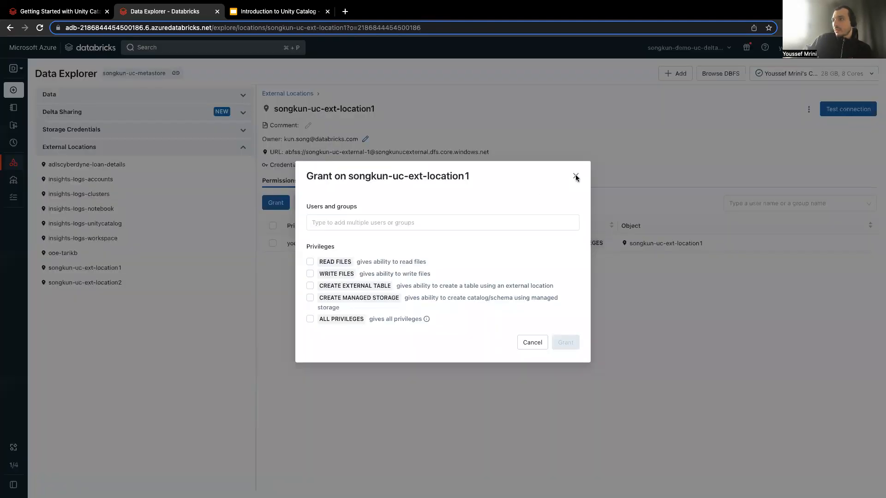
{"action": "left_click", "coordinate": [575, 174]}
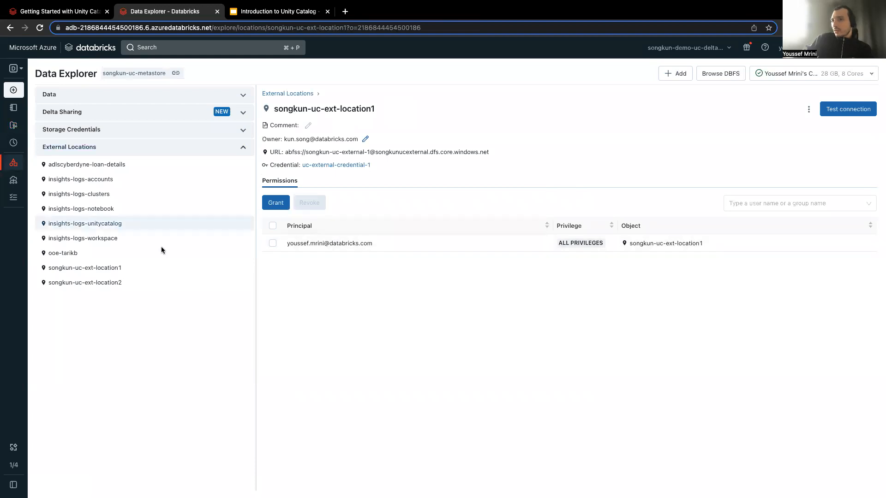
{"action": "left_click", "coordinate": [115, 282]}
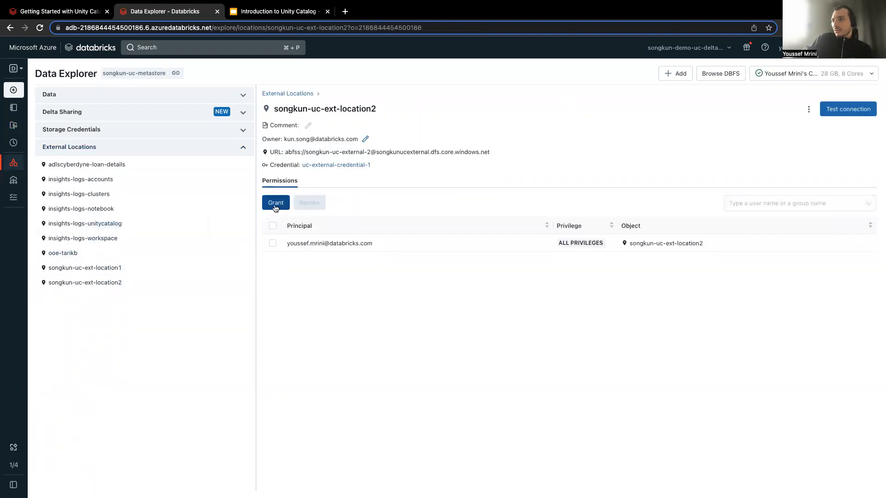
Return to the notebook and compare the location name in the describe external location command with the listed external locations.
{"action": "left_click", "coordinate": [88, 11]}
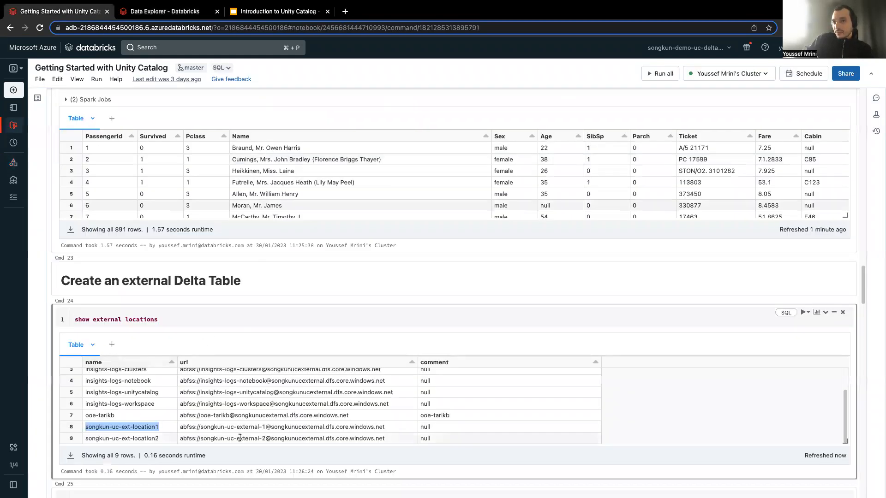
{"action": "scroll", "coordinate": [219, 339], "scroll_direction": "down", "scroll_amount": 5}
{"action": "scroll", "coordinate": [308, 441], "scroll_direction": "down", "scroll_amount": 2}
{"action": "left_click", "coordinate": [267, 447]}
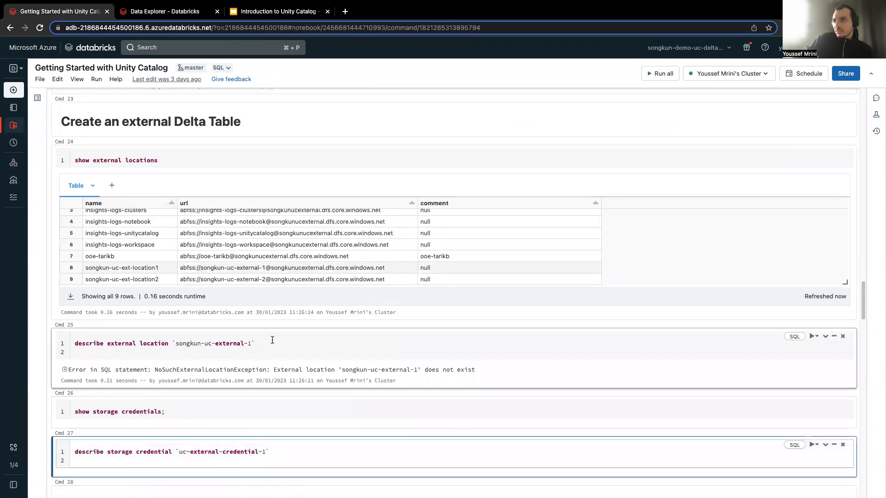
{"action": "left_click", "coordinate": [258, 344]}
{"action": "scroll", "coordinate": [208, 295], "scroll_direction": "up", "scroll_amount": 3}
{"action": "left_click", "coordinate": [220, 308]}
{"action": "scroll", "coordinate": [219, 312], "scroll_direction": "up", "scroll_amount": 1}
{"action": "scroll", "coordinate": [226, 359], "scroll_direction": "down", "scroll_amount": 2}
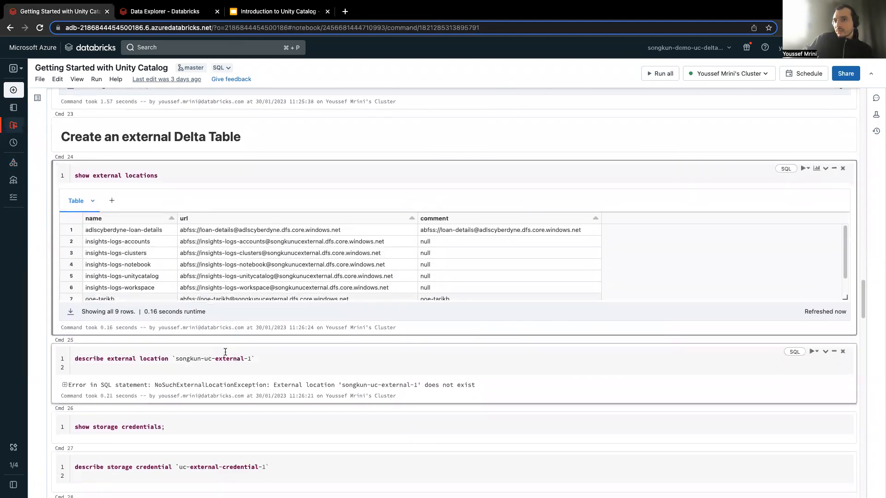
{"action": "scroll", "coordinate": [157, 276], "scroll_direction": "down", "scroll_amount": 3}
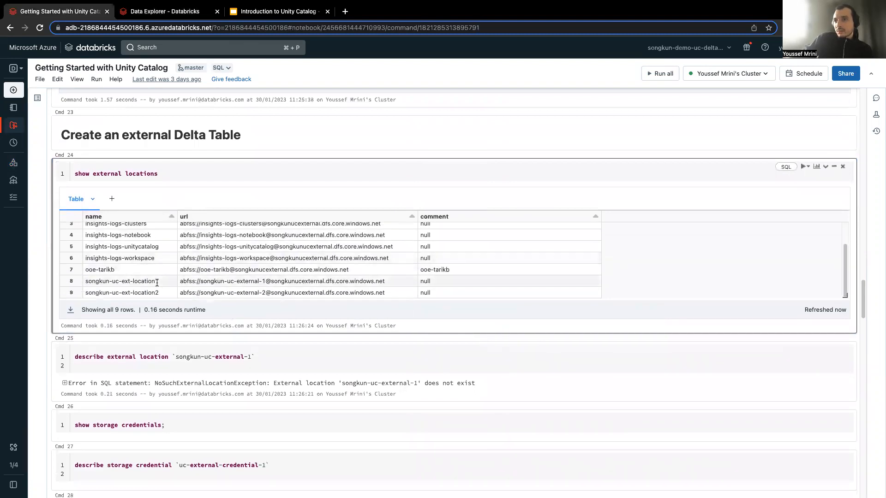
Replace the location name in the describe external location command with songkun-uc-ext-location1 and run it.
{"action": "triple_click", "coordinate": [157, 283]}
{"action": "key", "text": "super+c"}
{"action": "left_click_drag", "start_coordinate": [175, 356], "coordinate": [250, 362]}
{"action": "key", "text": "super+v"}
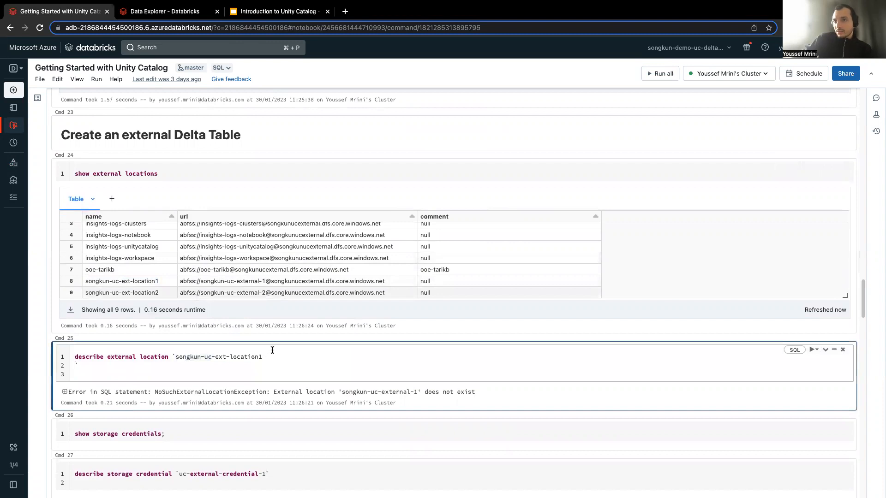
{"action": "key", "text": "BackSpace"}
{"action": "key", "text": "shift+Return"}
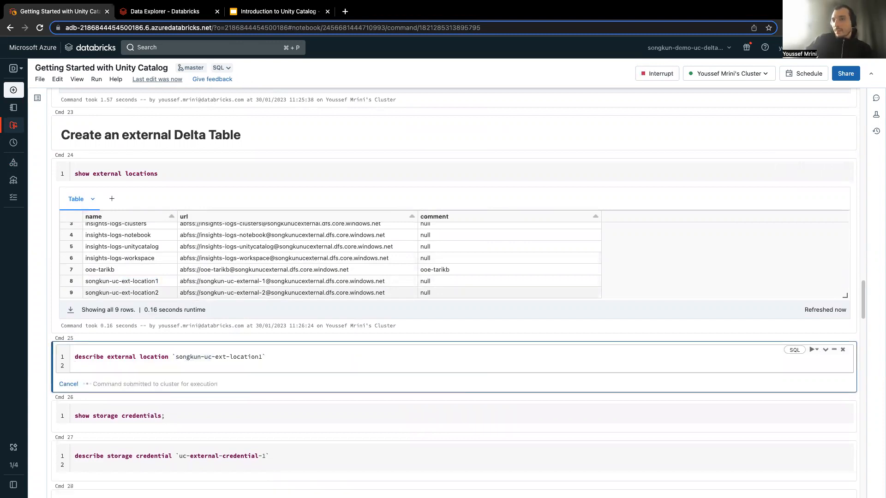
{"action": "scroll", "coordinate": [278, 363], "scroll_direction": "down", "scroll_amount": 1}
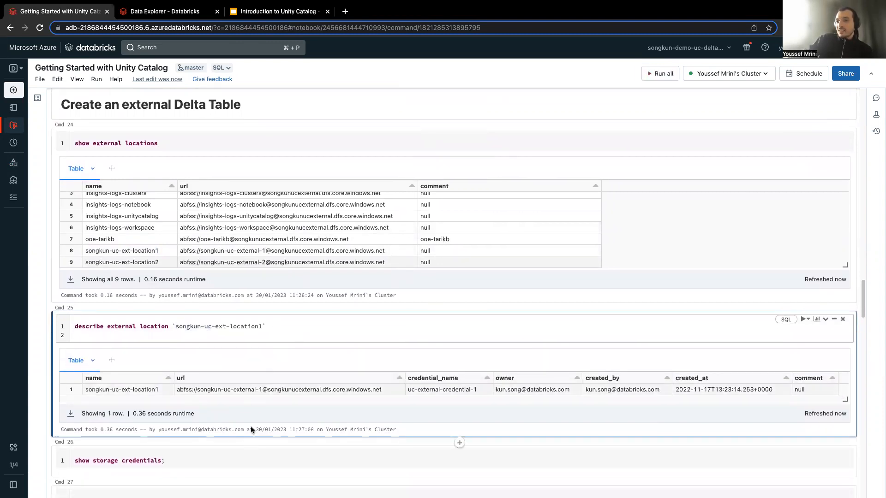
Run show storage credentials, describe storage credential uc-external-credential-1, and look over its details.
{"action": "scroll", "coordinate": [227, 447], "scroll_direction": "down", "scroll_amount": 1}
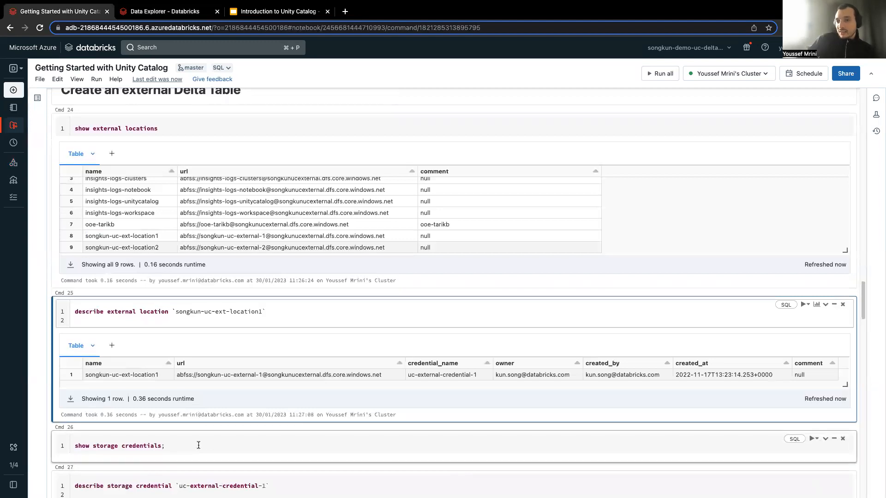
{"action": "left_click", "coordinate": [198, 446]}
{"action": "key", "text": "shift+Return"}
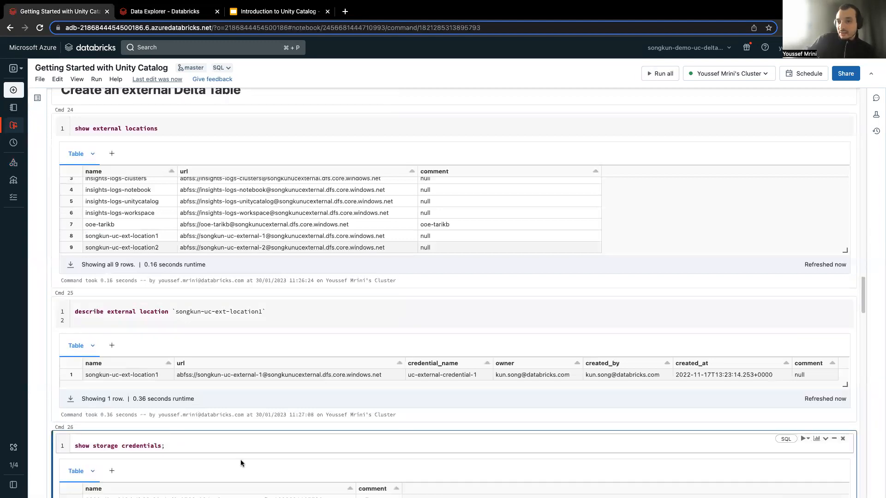
{"action": "scroll", "coordinate": [204, 447], "scroll_direction": "down", "scroll_amount": 4}
{"action": "left_click", "coordinate": [229, 352]}
{"action": "key", "text": "shift+Return"}
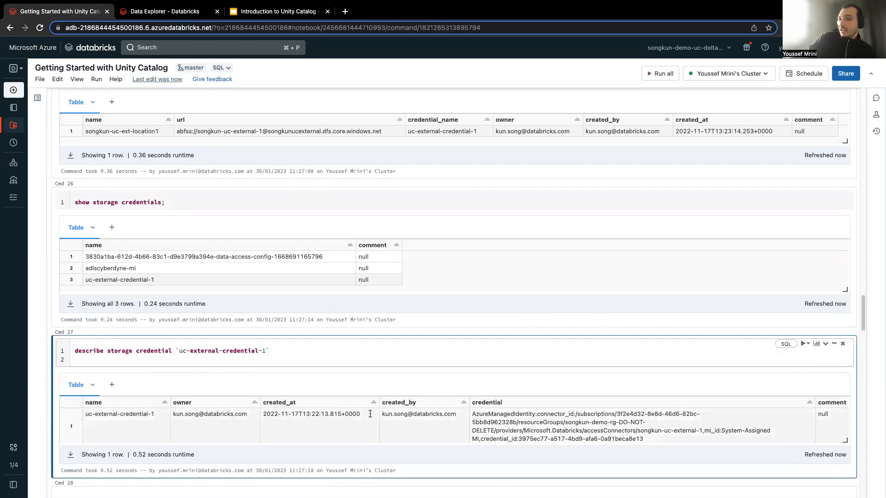
{"action": "left_click_drag", "start_coordinate": [275, 440], "coordinate": [378, 442]}
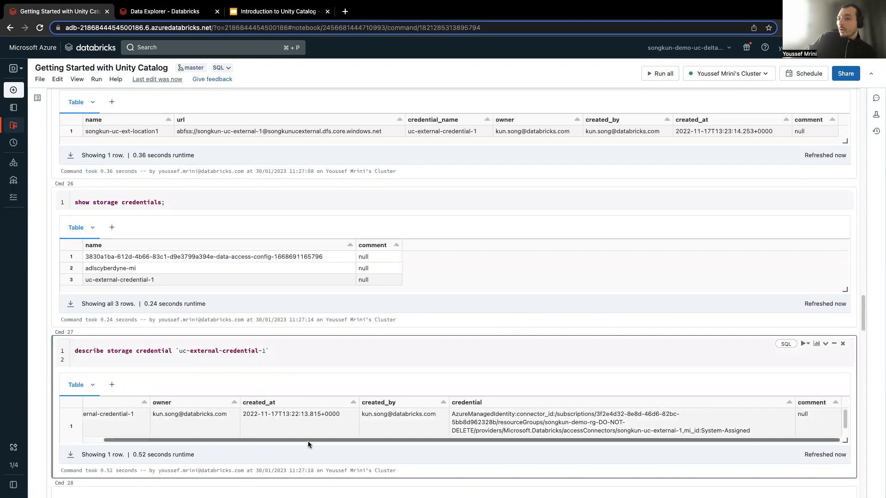
Run SHOW GRANTS for the user's account on external location songkun-uc-ext-location1 and check the returned principal.
{"action": "scroll", "coordinate": [308, 441], "scroll_direction": "down", "scroll_amount": 5}
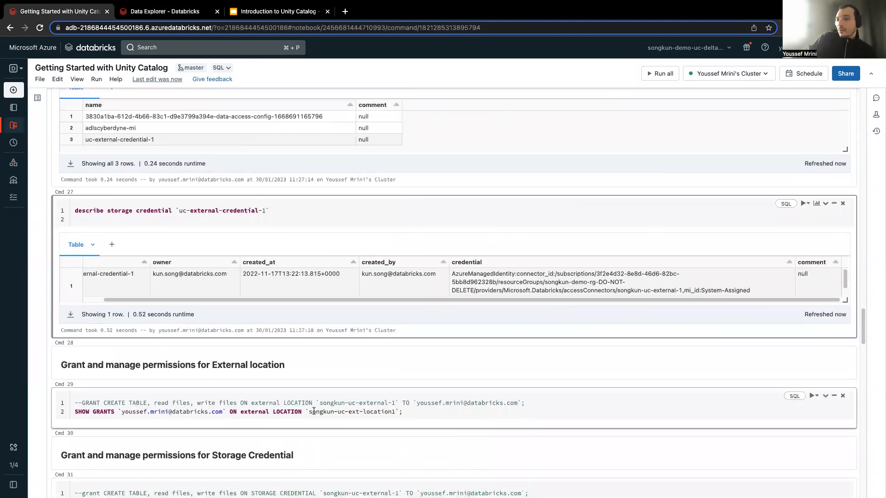
{"action": "left_click", "coordinate": [271, 411]}
{"action": "key", "text": "shift+Return"}
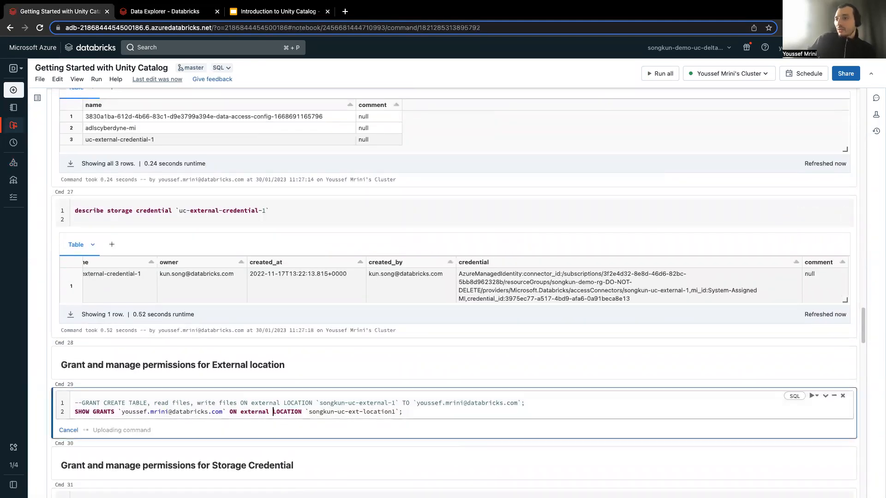
{"action": "scroll", "coordinate": [286, 461], "scroll_direction": "down", "scroll_amount": 2}
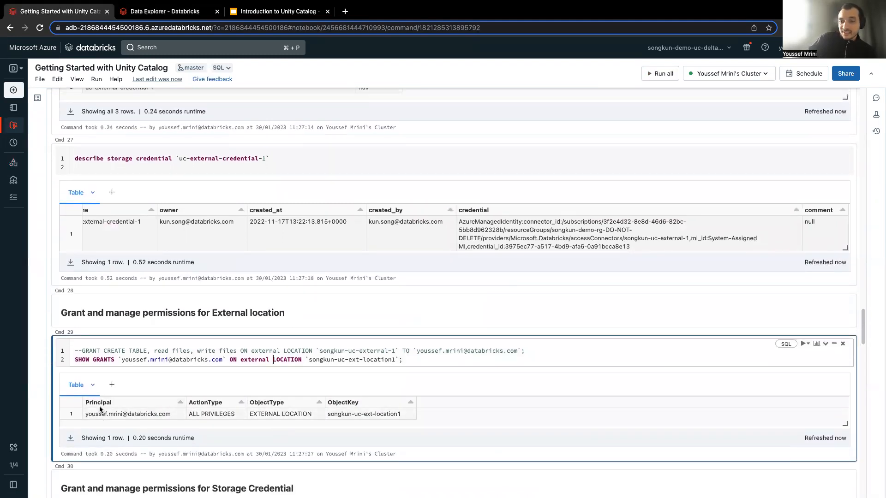
{"action": "double_click", "coordinate": [142, 414]}
Run SHOW GRANTS for the user's account on storage credential songkun-uc-external-1.
{"action": "scroll", "coordinate": [181, 439], "scroll_direction": "down", "scroll_amount": 1}
{"action": "scroll", "coordinate": [181, 440], "scroll_direction": "down", "scroll_amount": 4}
{"action": "left_click", "coordinate": [216, 410]}
{"action": "key", "text": "ctrl+Return"}
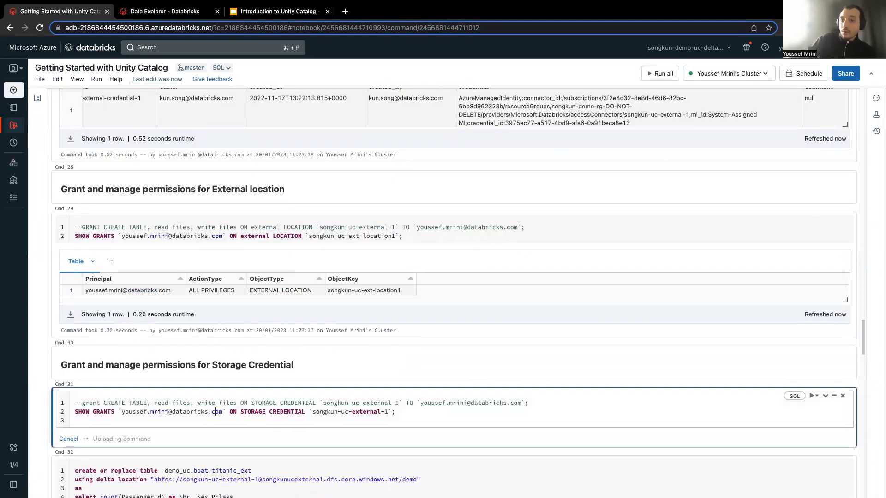
Try SHOW GRANTS with songkun-uc-ext-location1 as the storage credential name.
{"action": "mouse_move", "coordinate": [388, 412]}
{"action": "left_mouse_down"}
{"action": "mouse_move", "coordinate": [321, 409]}
{"action": "mouse_move", "coordinate": [386, 410]}
{"action": "left_mouse_up"}
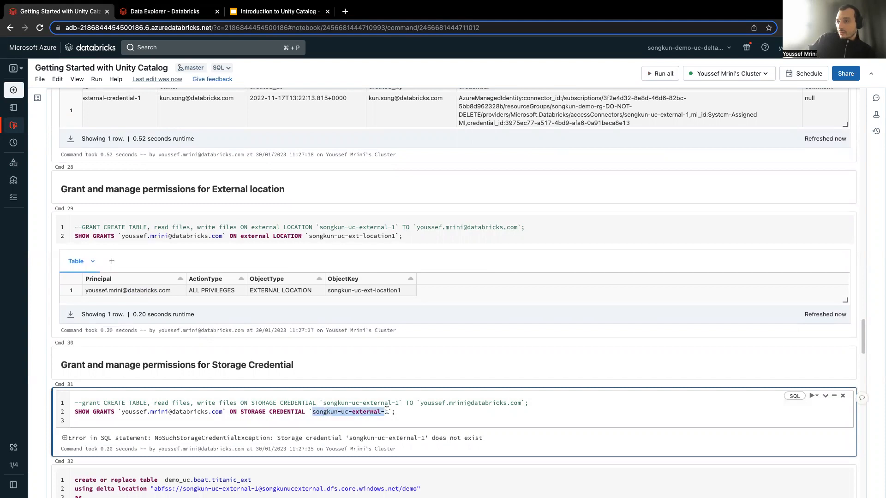
{"action": "key", "text": "super+v"}
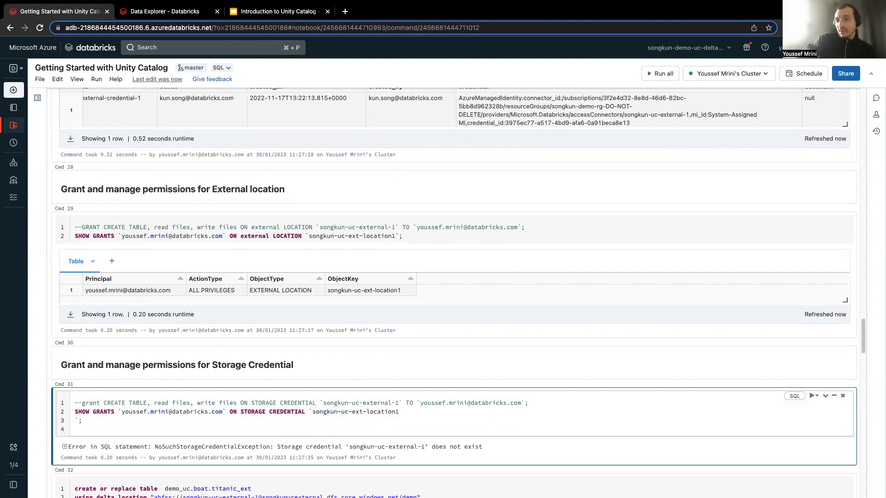
{"action": "key", "text": "BackSpace"}
{"action": "key", "text": "ctrl+Return"}
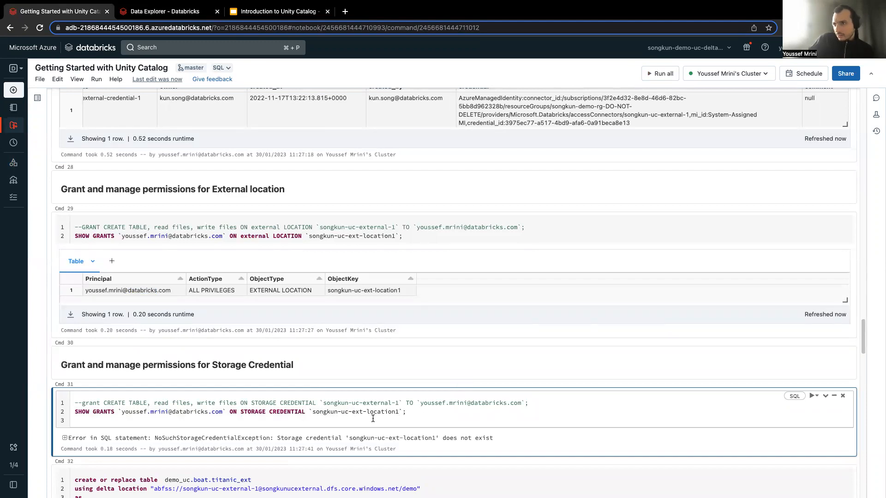
Copy the name uc-external-credential-1 from the describe storage credential command into the external location SHOW GRANTS command and run it.
{"action": "scroll", "coordinate": [397, 367], "scroll_direction": "up", "scroll_amount": 5}
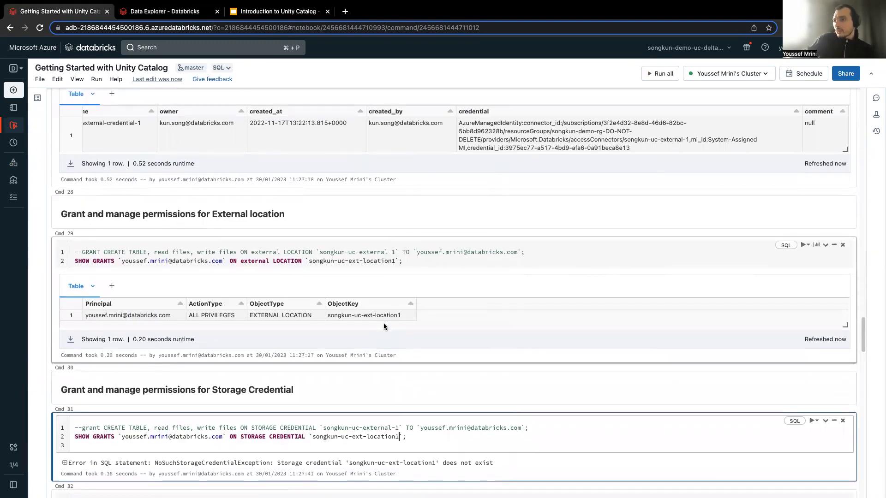
{"action": "scroll", "coordinate": [289, 341], "scroll_direction": "up", "scroll_amount": 7}
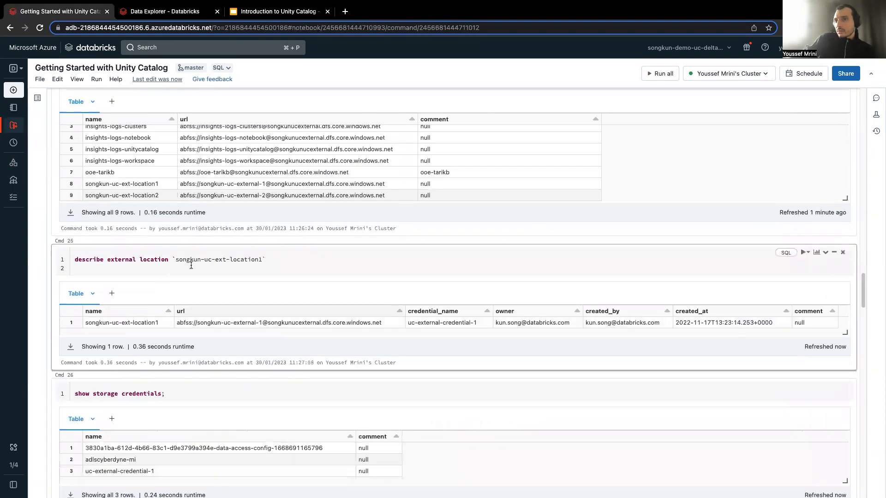
{"action": "scroll", "coordinate": [195, 328], "scroll_direction": "down", "scroll_amount": 3}
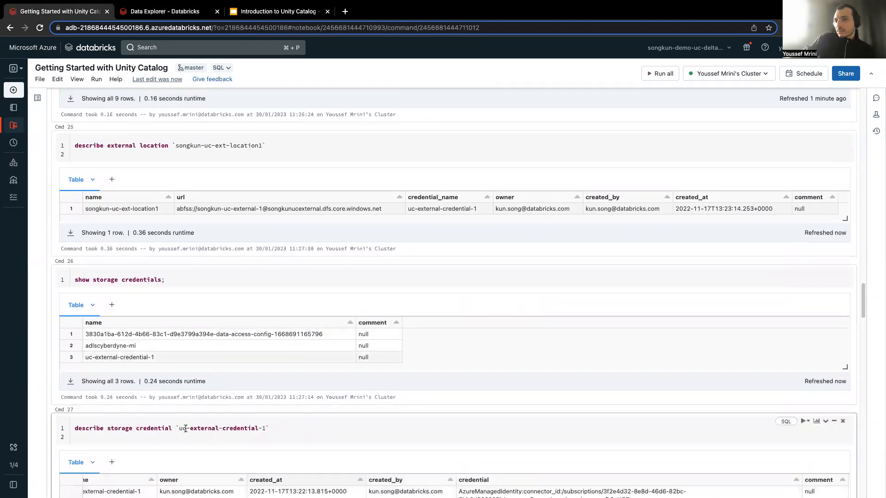
{"action": "left_click_drag", "start_coordinate": [179, 429], "coordinate": [267, 428]}
{"action": "key", "text": "super+c"}
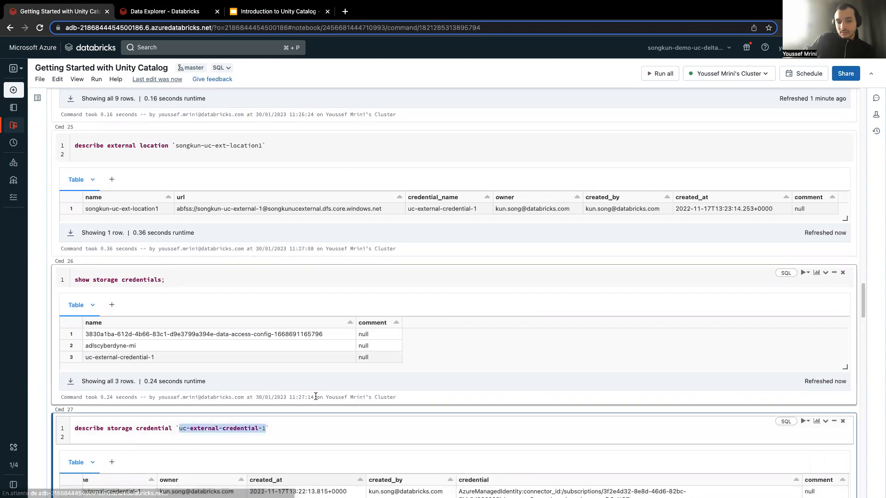
{"action": "scroll", "coordinate": [378, 369], "scroll_direction": "down", "scroll_amount": 6}
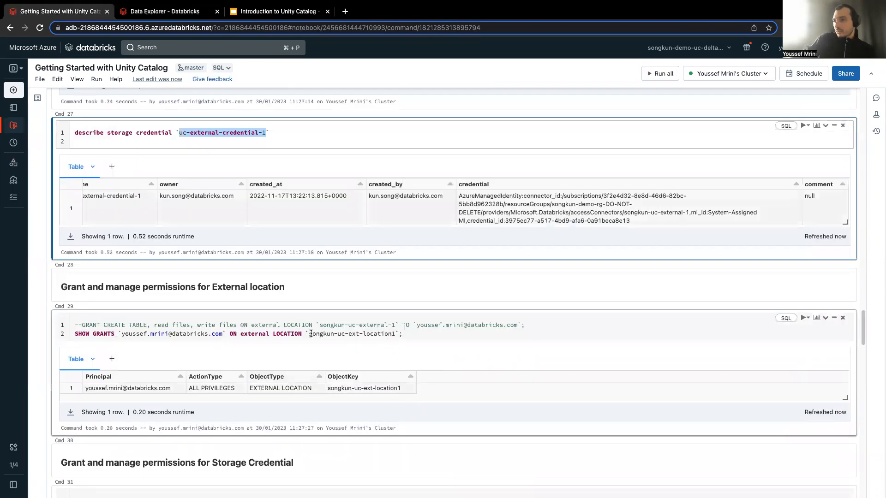
{"action": "left_click_drag", "start_coordinate": [309, 334], "coordinate": [399, 333]}
{"action": "key", "text": "super+v"}
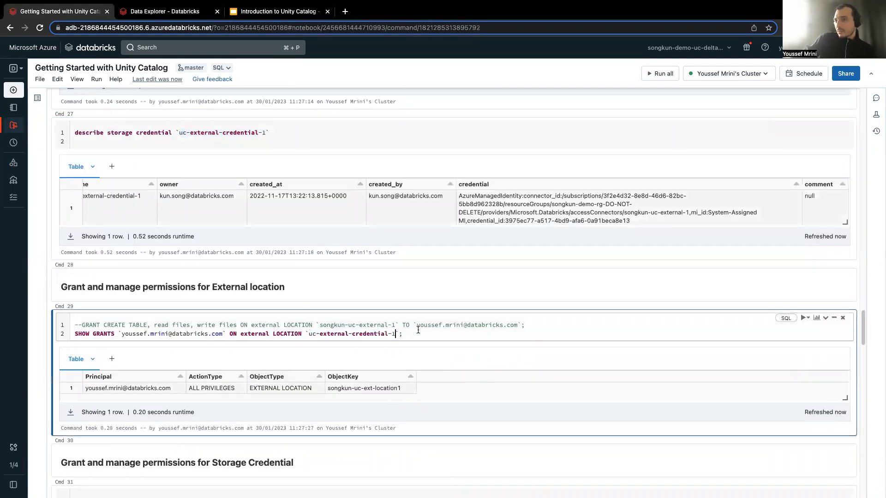
{"action": "key", "text": "shift+Return"}
Undo the extra name pasted into the external location SHOW GRANTS command and rerun it with uc-external-credential-1.
{"action": "key", "text": "super+v"}
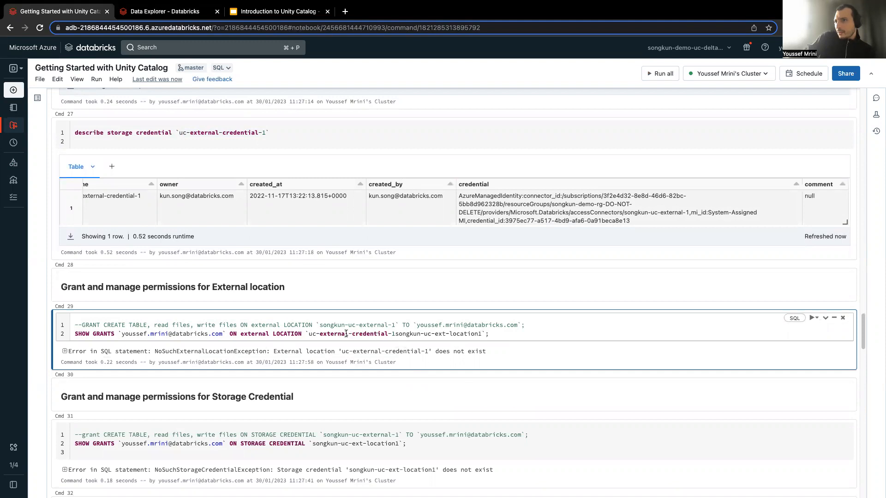
{"action": "key", "text": "super+z"}
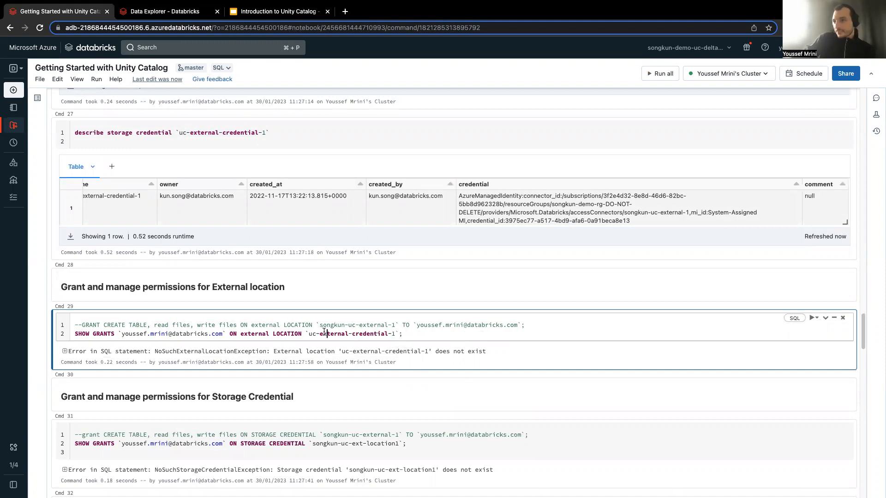
{"action": "left_click_drag", "start_coordinate": [308, 334], "coordinate": [393, 335]}
{"action": "left_click", "coordinate": [425, 334]}
{"action": "key", "text": "ctrl+Return"}
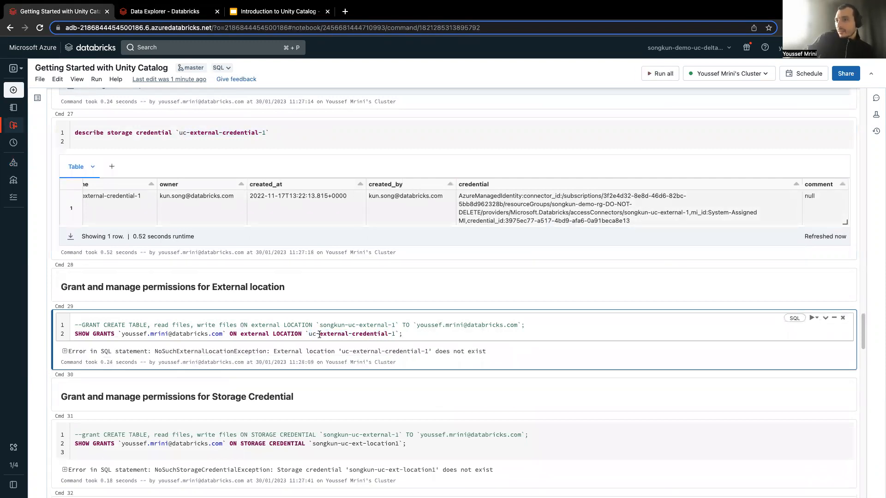
{"action": "left_click_drag", "start_coordinate": [309, 334], "coordinate": [407, 333]}
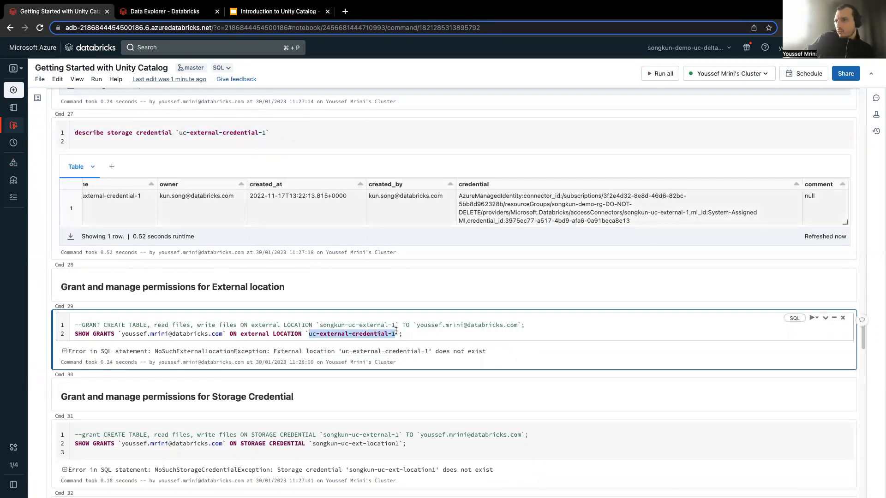
{"action": "left_click", "coordinate": [395, 332]}
{"action": "key", "text": "ctrl+Return"}
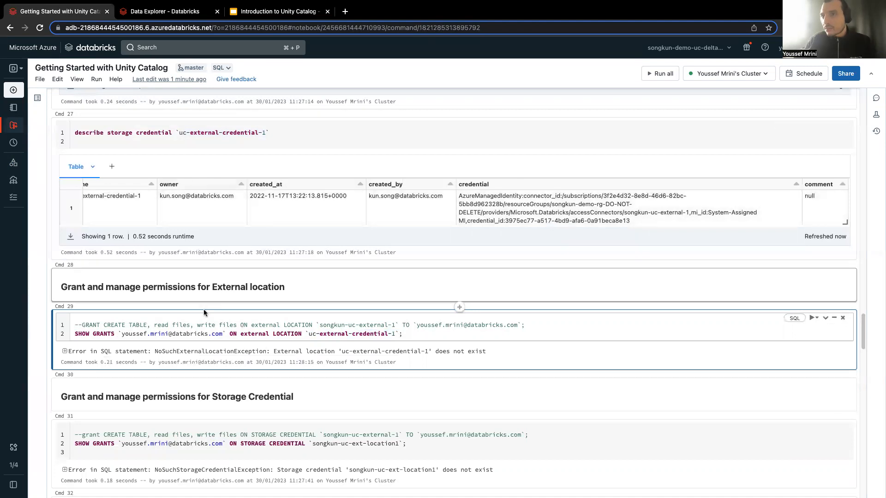
Check the name in the describe storage credential command and rerun SHOW GRANTS on storage credential songkun-uc-ext-location1.
{"action": "left_click", "coordinate": [182, 131]}
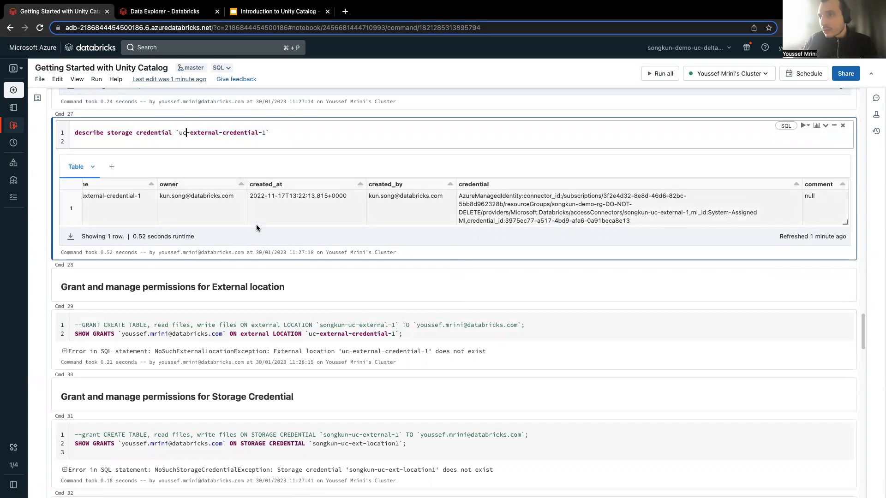
{"action": "scroll", "coordinate": [183, 139], "scroll_direction": "up", "scroll_amount": 1}
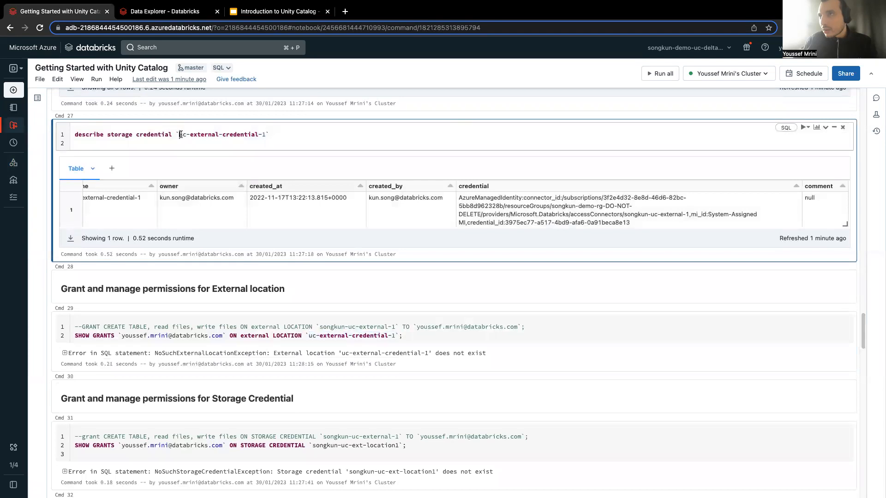
{"action": "left_click_drag", "start_coordinate": [180, 134], "coordinate": [262, 131]}
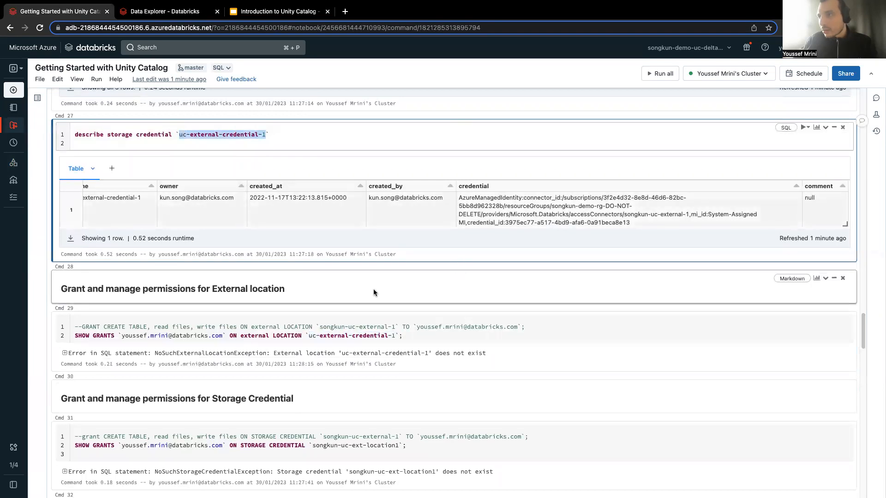
{"action": "scroll", "coordinate": [300, 376], "scroll_direction": "down", "scroll_amount": 2}
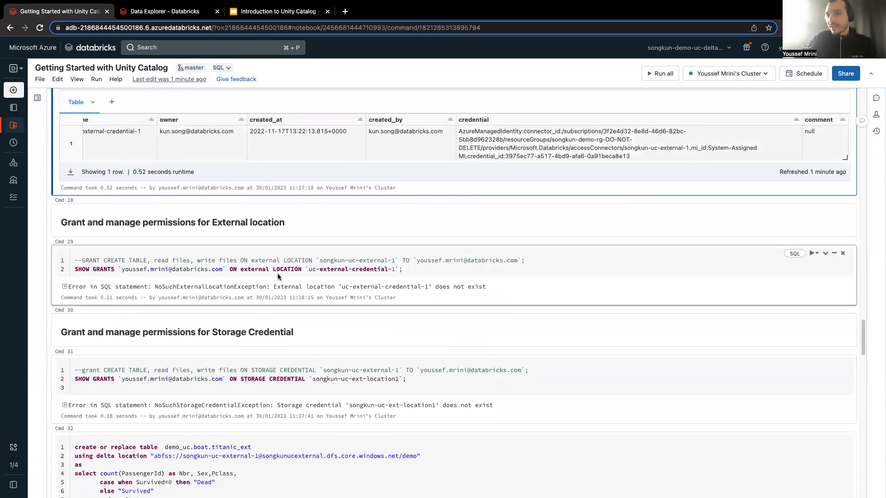
{"action": "left_click", "coordinate": [309, 378]}
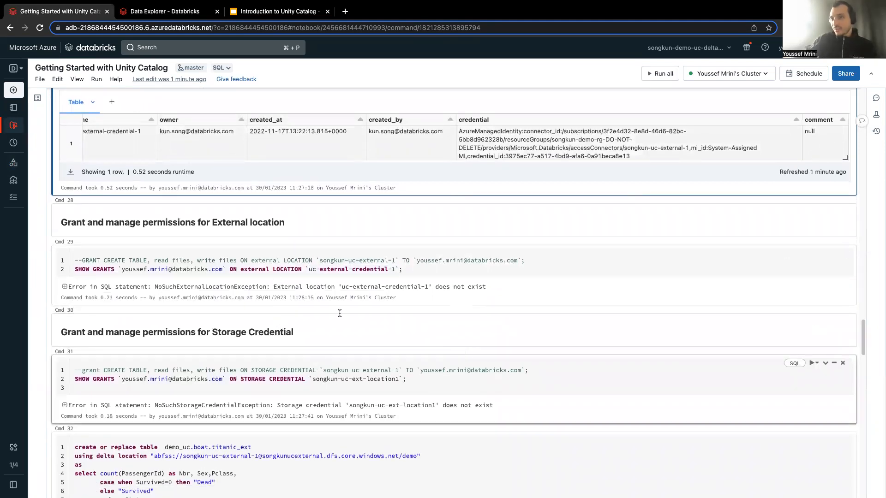
{"action": "scroll", "coordinate": [364, 284], "scroll_direction": "up", "scroll_amount": 2}
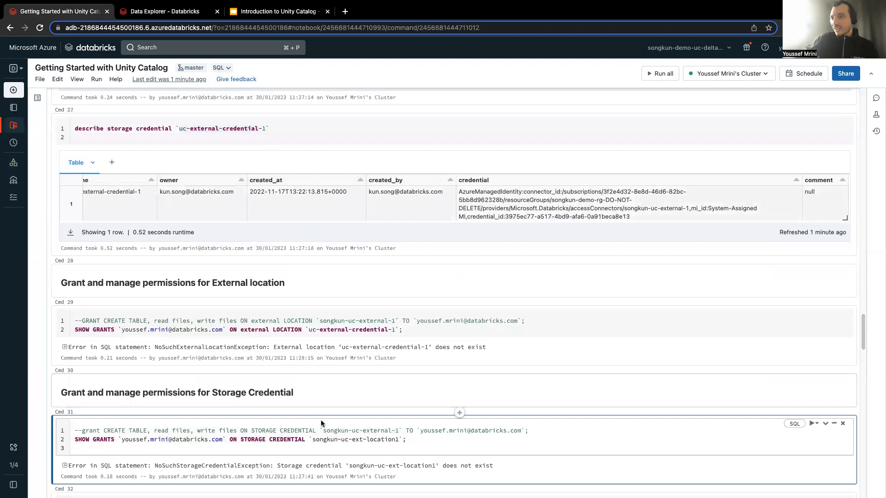
{"action": "key", "text": "shift+Return"}
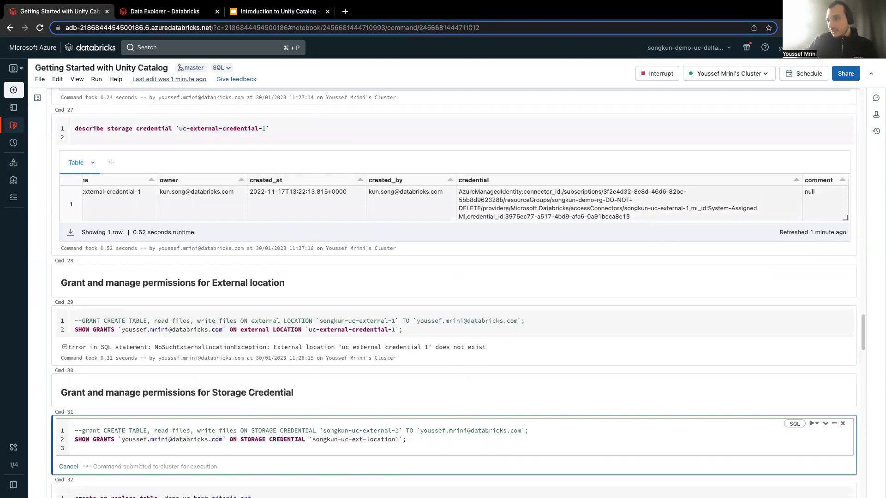
Replace the storage credential name in its SHOW GRANTS command with uc-external-credential-1 and run it.
{"action": "double_click", "coordinate": [368, 329]}
{"action": "left_click_drag", "start_coordinate": [309, 329], "coordinate": [394, 328]}
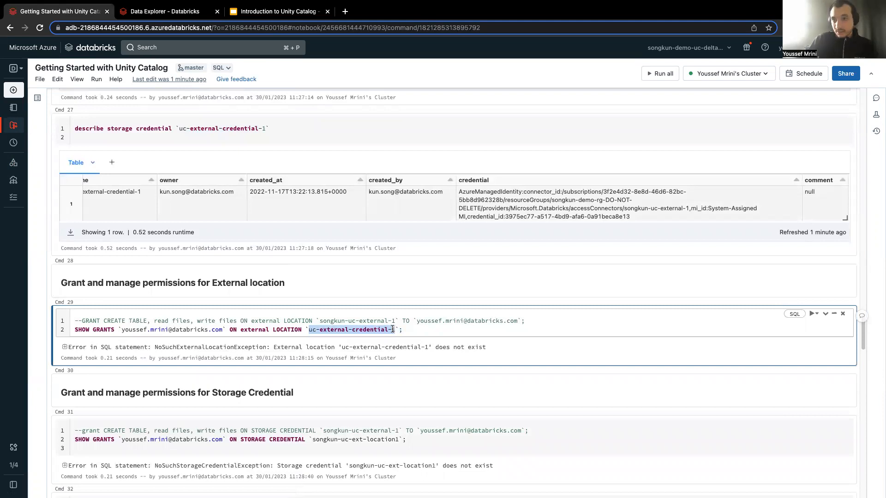
{"action": "left_click_drag", "start_coordinate": [311, 439], "coordinate": [399, 439]}
{"action": "key", "text": "super+v"}
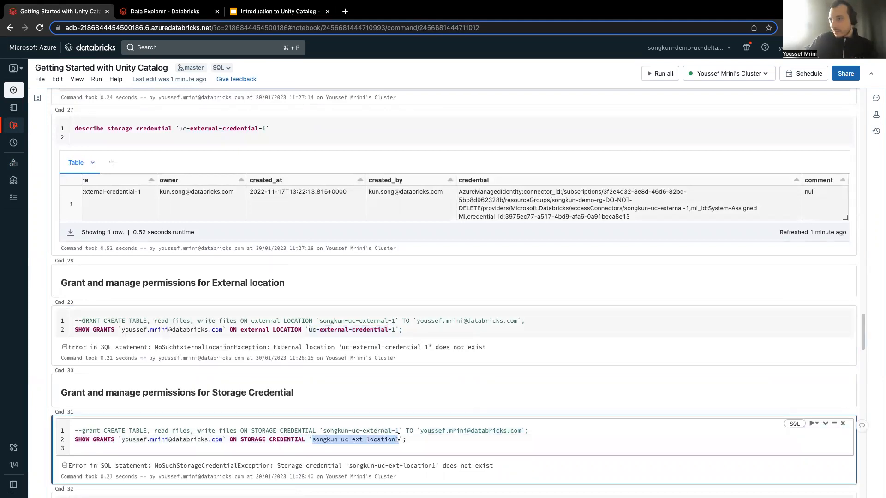
{"action": "key", "text": "shift+Return"}
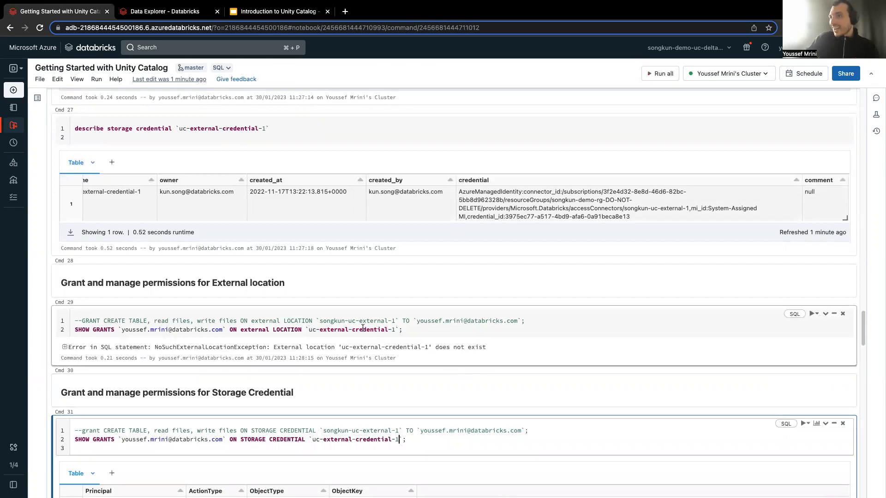
Examine the create or replace table statement for demo_uc.boat.titanic_ext, including its schema, table name and delta location.
{"action": "left_click", "coordinate": [330, 321]}
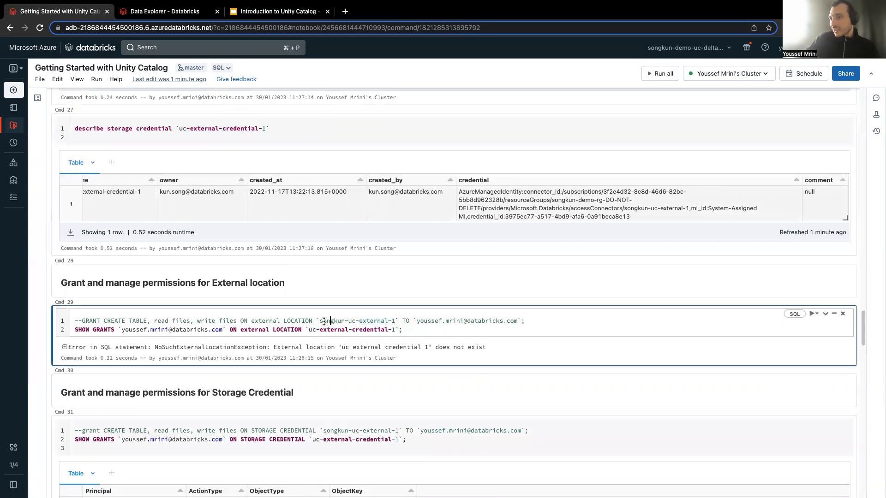
{"action": "scroll", "coordinate": [256, 422], "scroll_direction": "down", "scroll_amount": 3}
{"action": "scroll", "coordinate": [255, 423], "scroll_direction": "down", "scroll_amount": 2}
{"action": "left_click", "coordinate": [250, 366]}
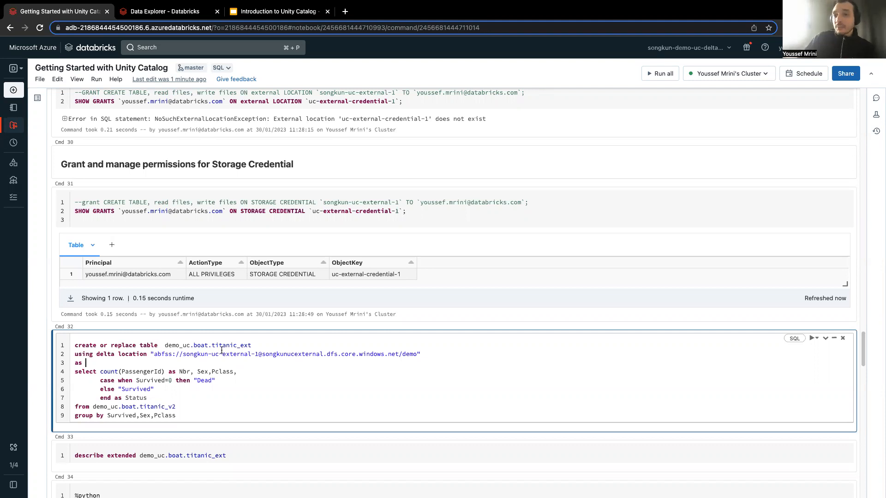
{"action": "double_click", "coordinate": [204, 346]}
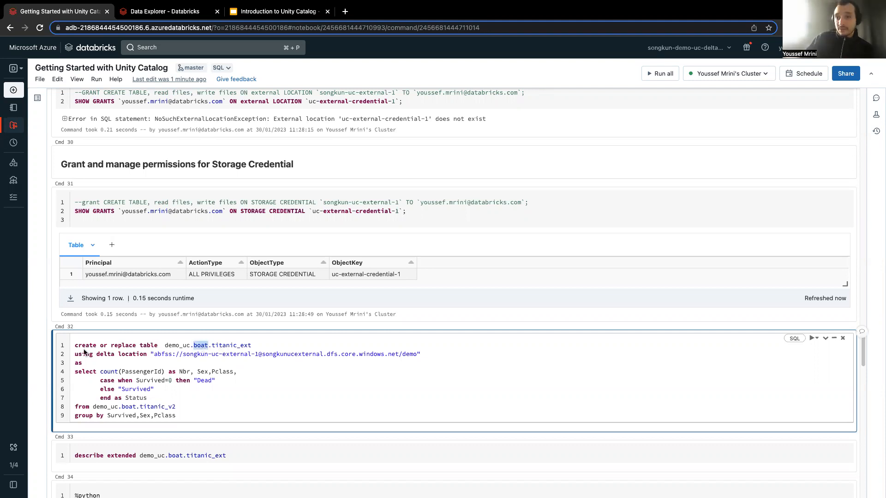
{"action": "double_click", "coordinate": [225, 346]}
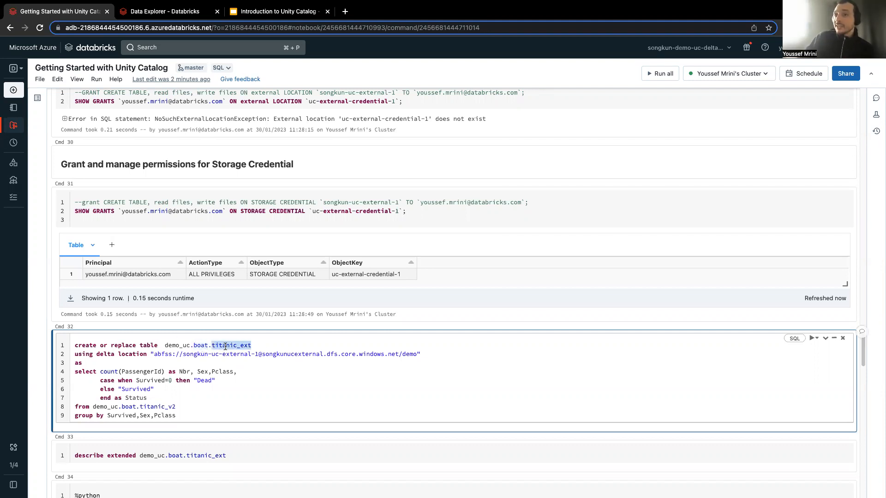
{"action": "double_click", "coordinate": [235, 354]}
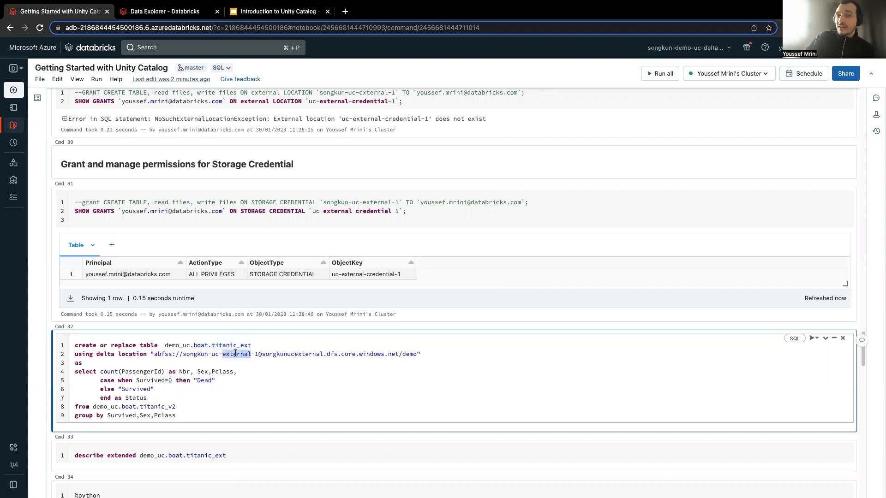
{"action": "left_click", "coordinate": [74, 373]}
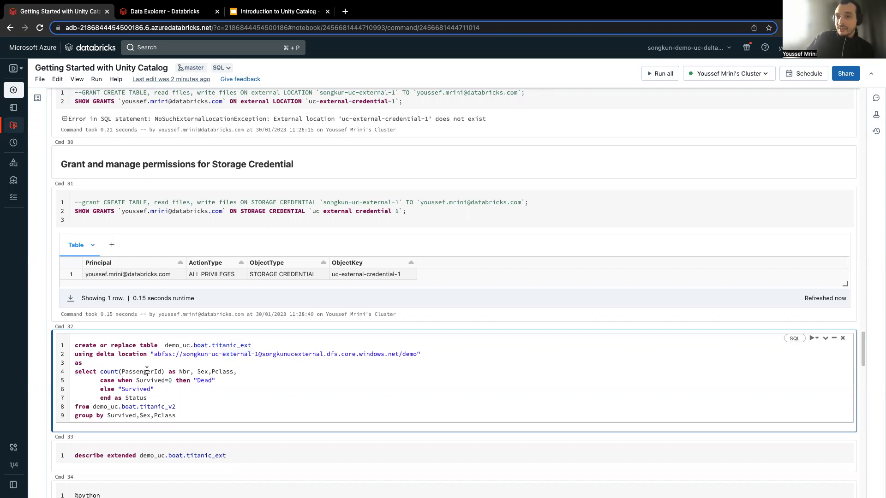
Review the passenger count and Survived status case in the select, and run the statement to create external table demo_uc.boat.titanic_ext.
{"action": "double_click", "coordinate": [146, 372]}
{"action": "double_click", "coordinate": [156, 381]}
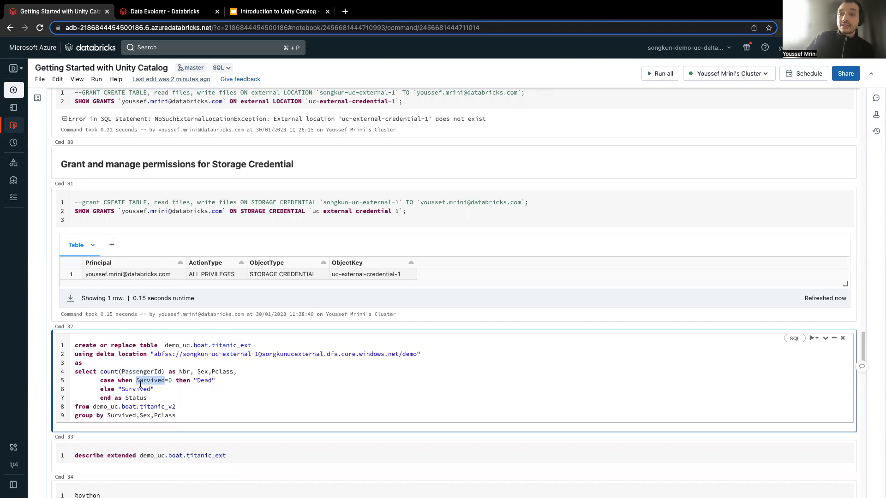
{"action": "double_click", "coordinate": [201, 381]}
{"action": "left_click", "coordinate": [125, 398]}
{"action": "double_click", "coordinate": [147, 389]}
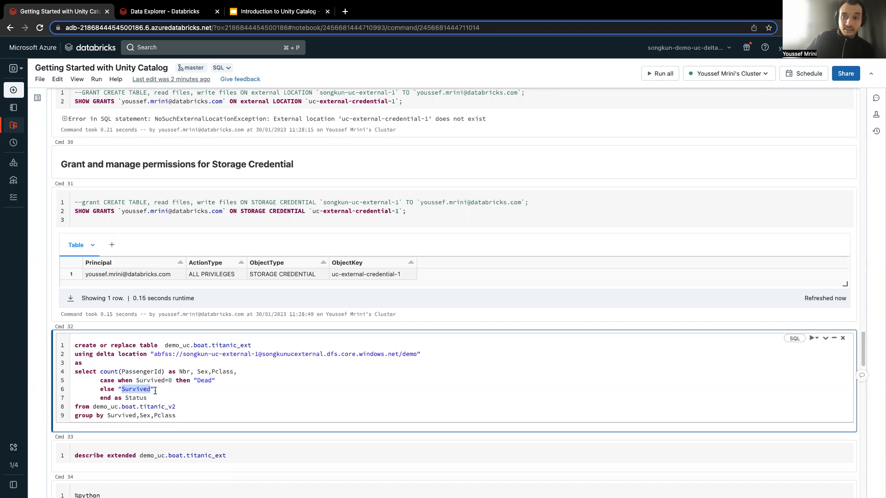
{"action": "double_click", "coordinate": [142, 398]}
{"action": "left_click", "coordinate": [155, 397]}
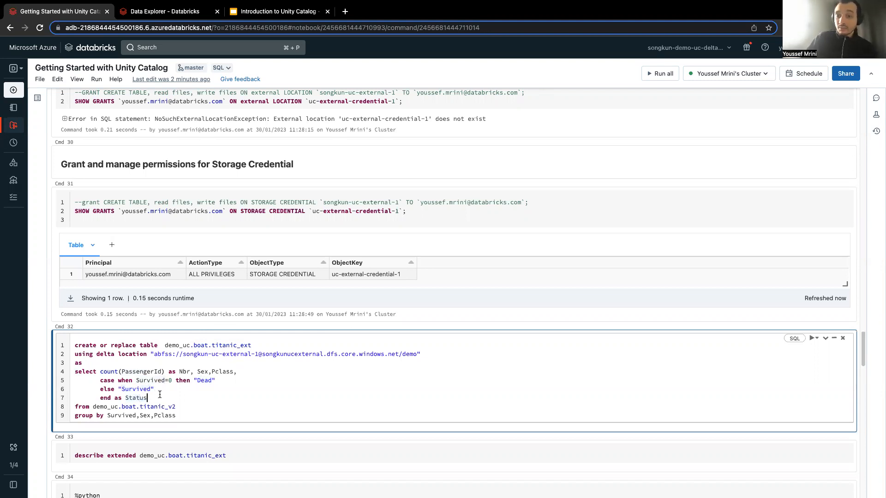
{"action": "key", "text": "ctrl+Return"}
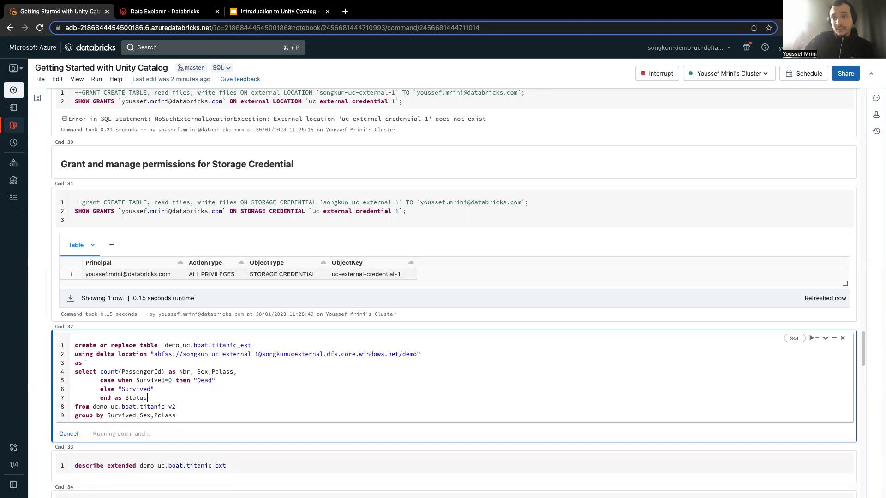
{"action": "scroll", "coordinate": [190, 404], "scroll_direction": "down", "scroll_amount": 1}
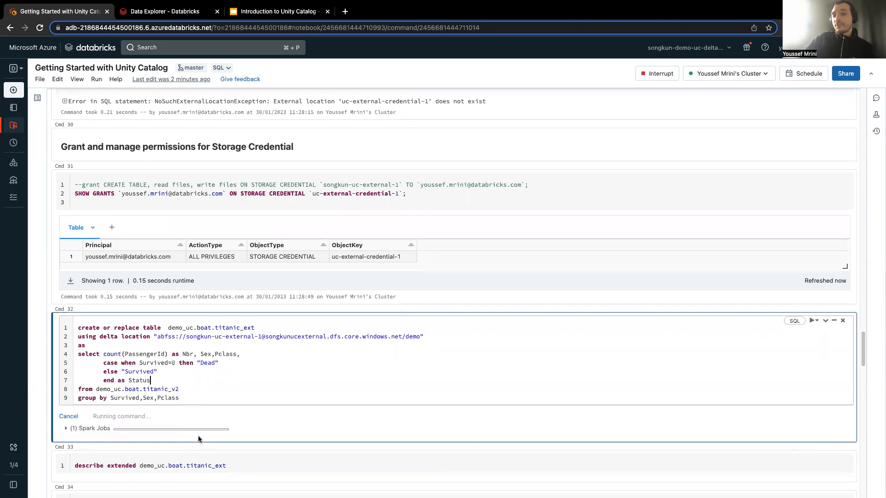
Run describe extended on demo_uc.boat.titanic_ext and check the table's type, location and provider in the output.
{"action": "scroll", "coordinate": [248, 425], "scroll_direction": "down", "scroll_amount": 4}
{"action": "left_click", "coordinate": [245, 393]}
{"action": "key", "text": "ctrl+Return"}
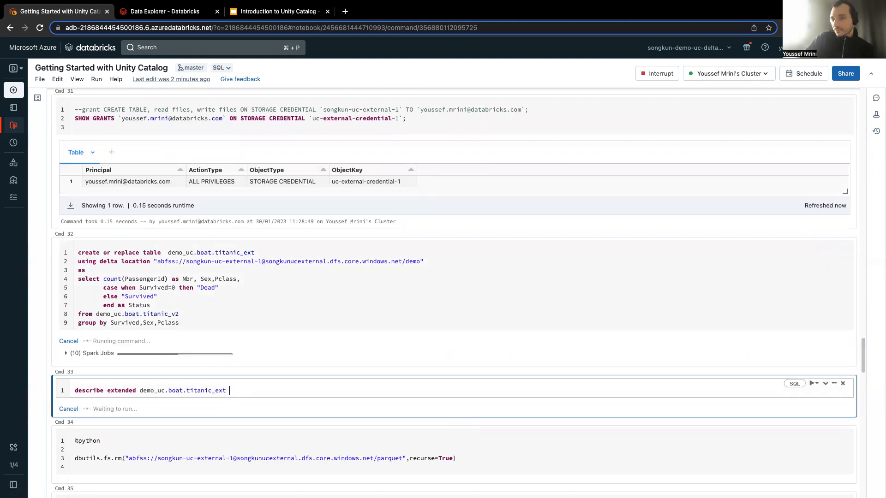
{"action": "scroll", "coordinate": [215, 389], "scroll_direction": "down", "scroll_amount": 5}
{"action": "scroll", "coordinate": [217, 401], "scroll_direction": "down", "scroll_amount": 3}
{"action": "double_click", "coordinate": [200, 391]}
{"action": "scroll", "coordinate": [196, 411], "scroll_direction": "down", "scroll_amount": 6}
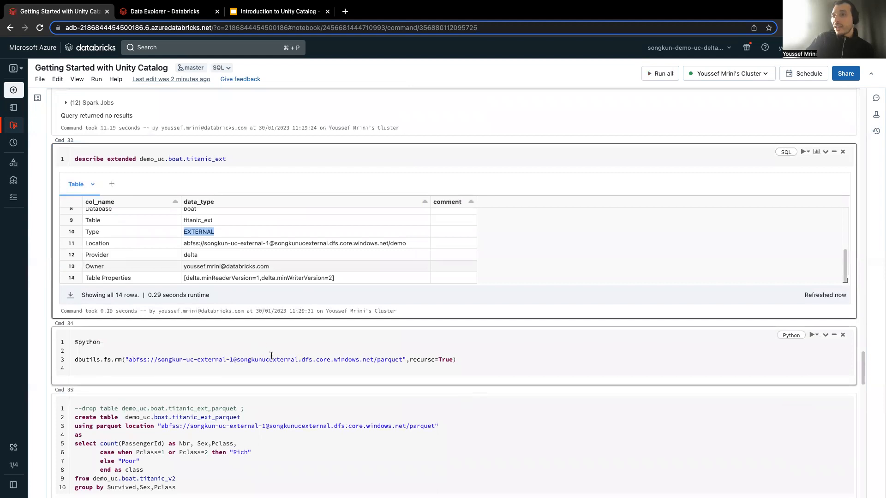
{"action": "scroll", "coordinate": [265, 396], "scroll_direction": "up", "scroll_amount": 2}
{"action": "scroll", "coordinate": [269, 406], "scroll_direction": "down", "scroll_amount": 2}
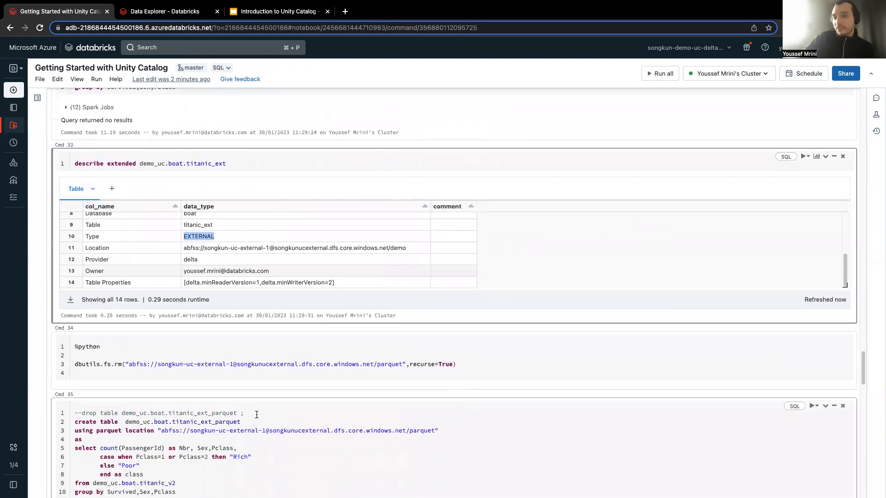
Try to create the external parquet table demo_uc.boat.titanic_ext_parquet from titanic_v2 at the parquet location.
{"action": "scroll", "coordinate": [256, 415], "scroll_direction": "down", "scroll_amount": 1}
{"action": "left_click", "coordinate": [250, 402]}
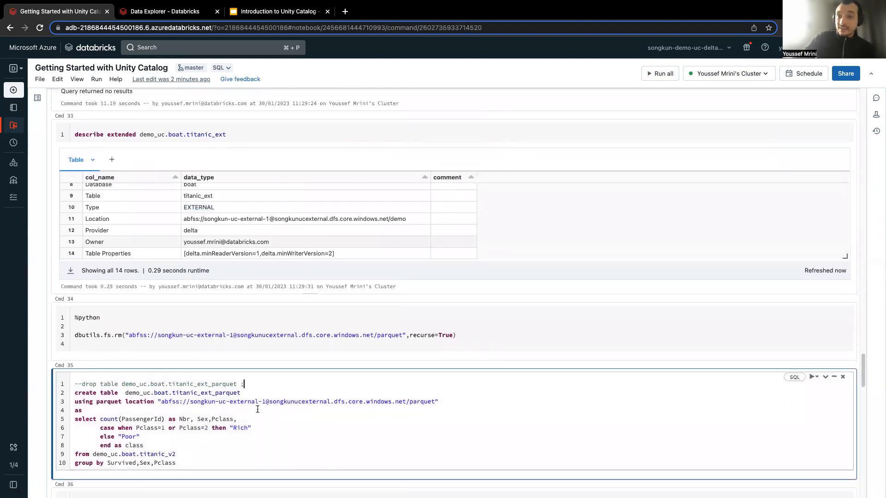
{"action": "key", "text": "shift+Return"}
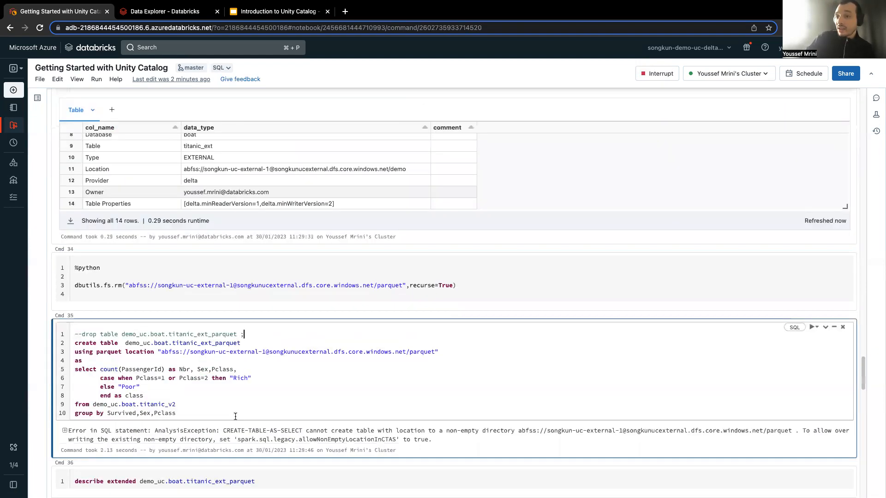
{"action": "scroll", "coordinate": [179, 369], "scroll_direction": "down", "scroll_amount": 2}
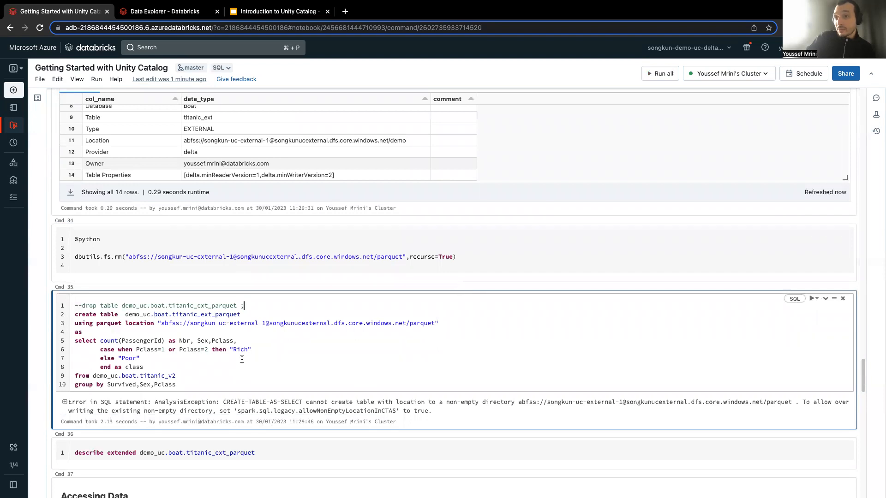
Recursively remove the parquet directory with dbutils.fs.rm and rerun the create statement for demo_uc.boat.titanic_ext_parquet.
{"action": "left_click", "coordinate": [275, 263]}
{"action": "key", "text": "shift+Return"}
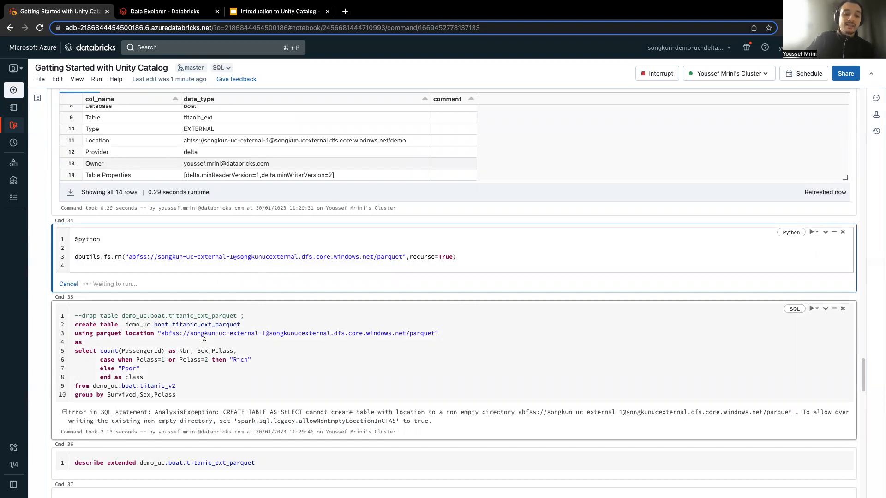
{"action": "left_click", "coordinate": [188, 368]}
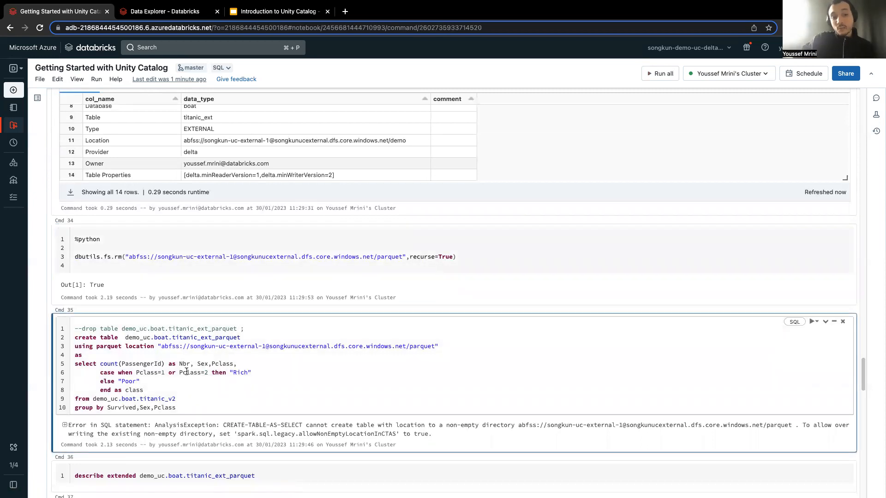
{"action": "key", "text": "ctrl+Return"}
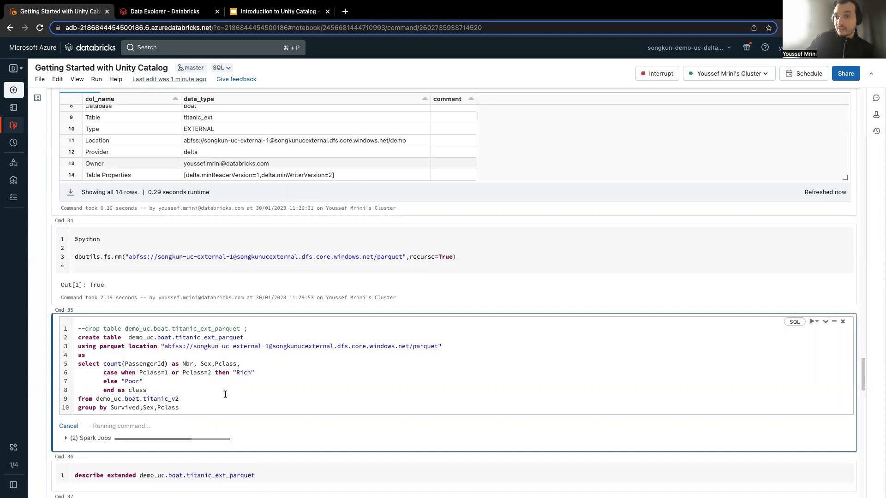
Run describe extended on demo_uc.boat.titanic_ext_parquet and review its detailed table information, including type, provider and location.
{"action": "scroll", "coordinate": [185, 392], "scroll_direction": "down", "scroll_amount": 3}
{"action": "left_click", "coordinate": [229, 417]}
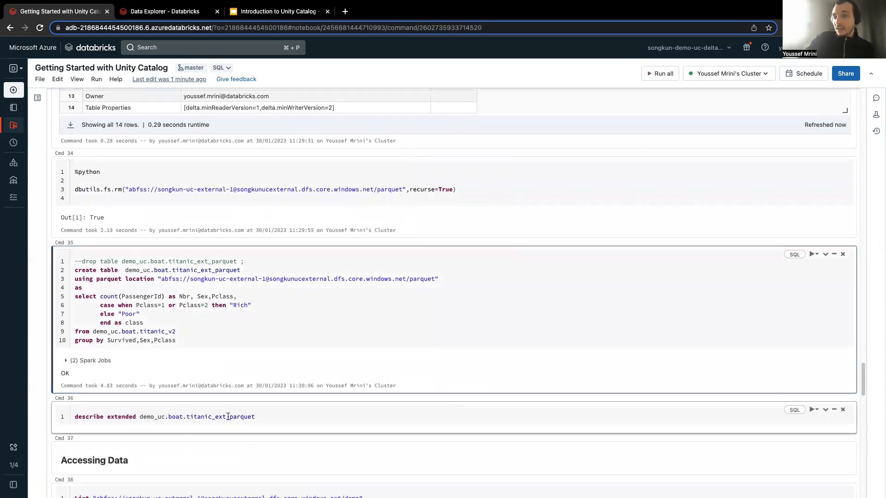
{"action": "key", "text": "shift+Return"}
{"action": "scroll", "coordinate": [257, 381], "scroll_direction": "down", "scroll_amount": 3}
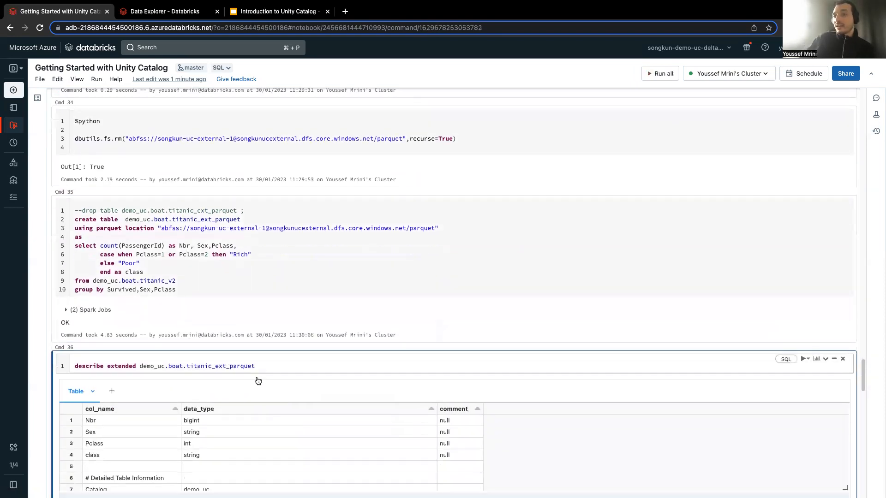
{"action": "left_click", "coordinate": [236, 387]}
{"action": "scroll", "coordinate": [236, 386], "scroll_direction": "down", "scroll_amount": 4}
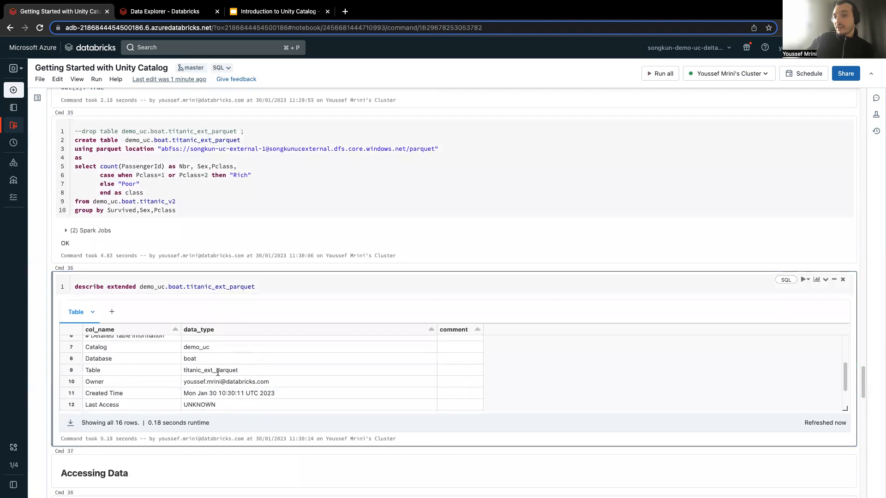
{"action": "scroll", "coordinate": [380, 406], "scroll_direction": "down", "scroll_amount": 3}
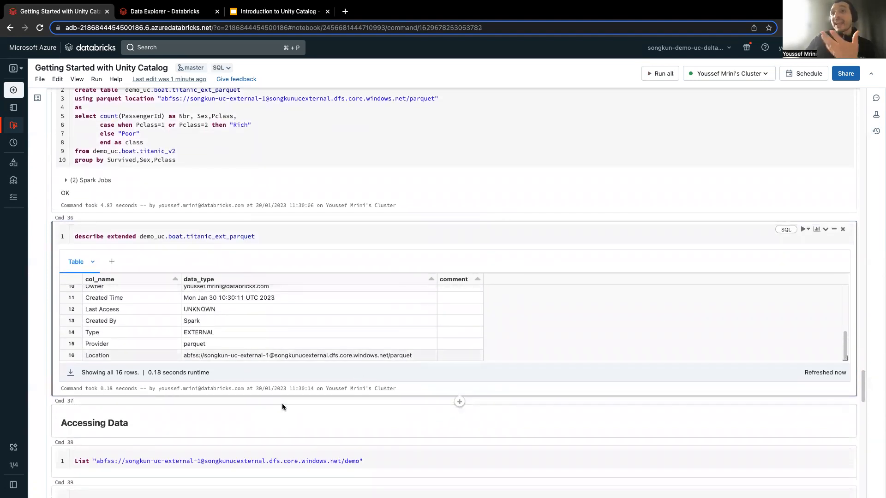
{"action": "scroll", "coordinate": [262, 304], "scroll_direction": "up", "scroll_amount": 4}
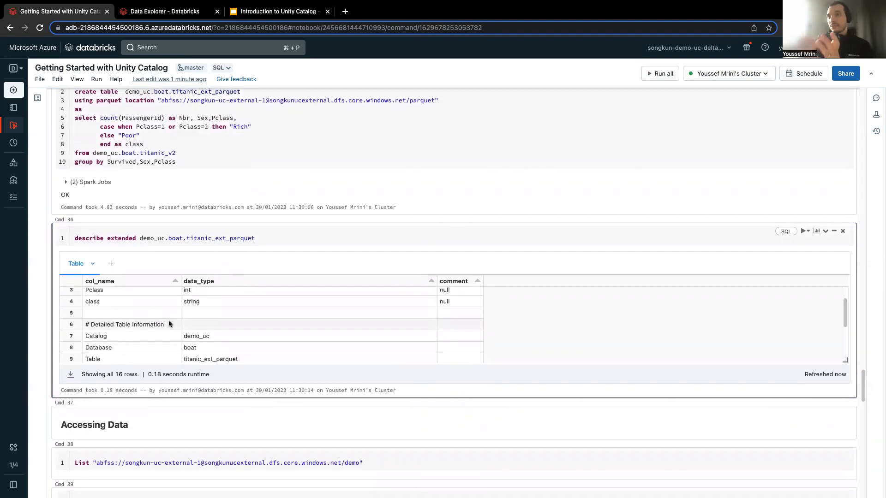
Review the create statements of titanic_ext_parquet and titanic_ext in the notebook, highlighting titanic_v2 as the source table.
{"action": "left_click", "coordinate": [147, 12]}
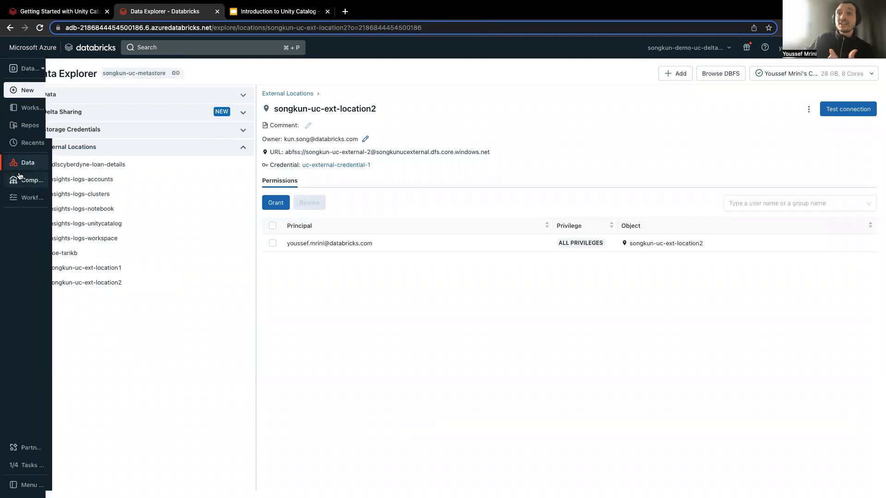
{"action": "left_click", "coordinate": [77, 12]}
{"action": "scroll", "coordinate": [180, 290], "scroll_direction": "up", "scroll_amount": 4}
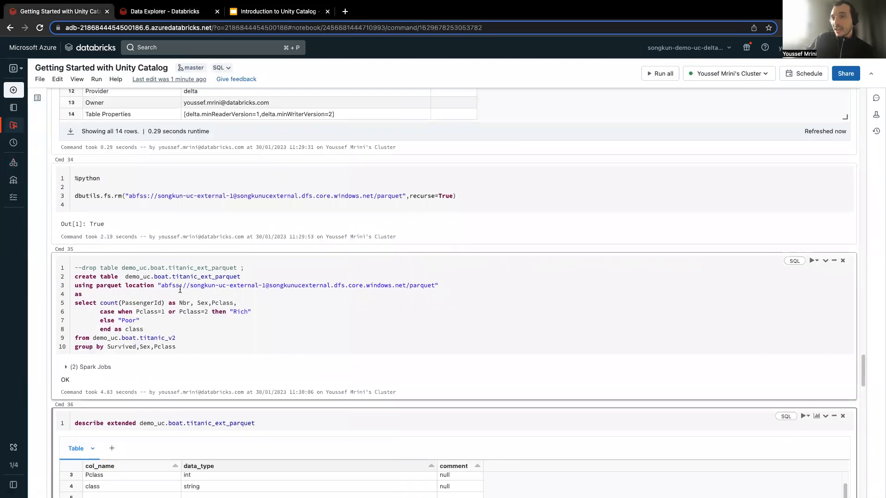
{"action": "left_click", "coordinate": [218, 276]}
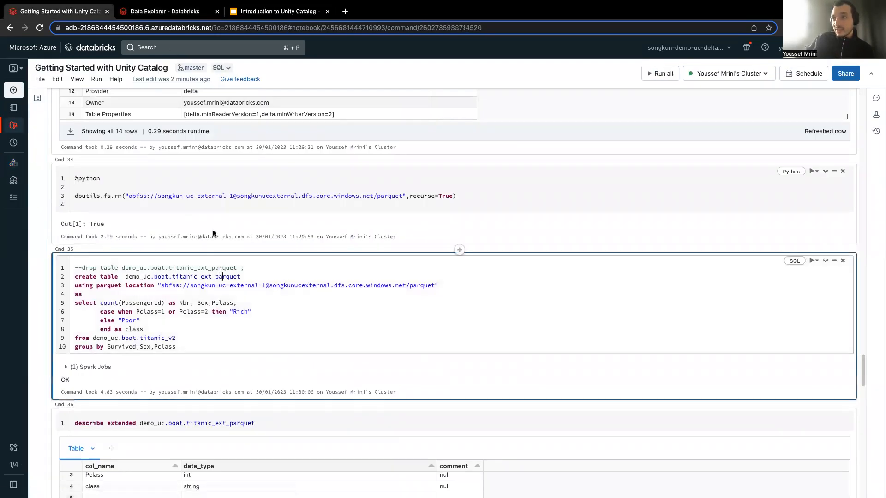
{"action": "scroll", "coordinate": [203, 199], "scroll_direction": "up", "scroll_amount": 4}
{"action": "scroll", "coordinate": [203, 197], "scroll_direction": "up", "scroll_amount": 2}
{"action": "left_click", "coordinate": [222, 113]}
{"action": "double_click", "coordinate": [155, 175]}
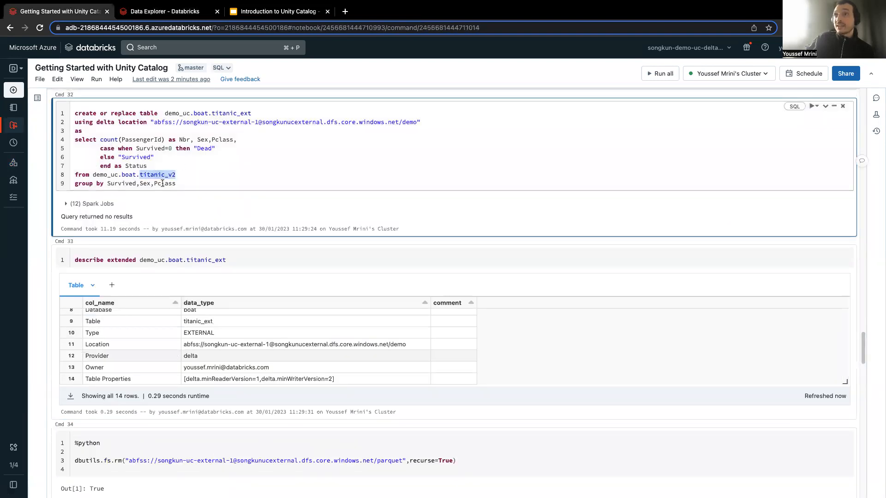
Switch to Data Explorer and open the titanic_ext table in the boat schema of the demo_uc catalog.
{"action": "left_click", "coordinate": [171, 8]}
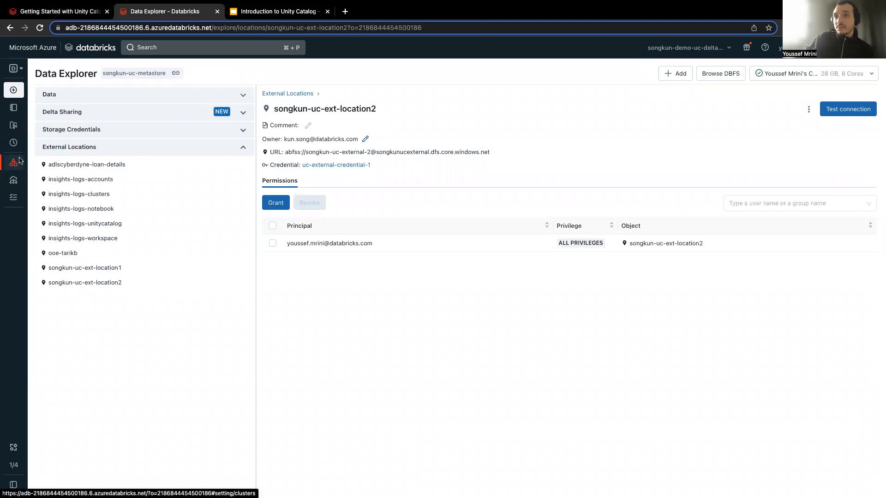
{"action": "left_click", "coordinate": [87, 96]}
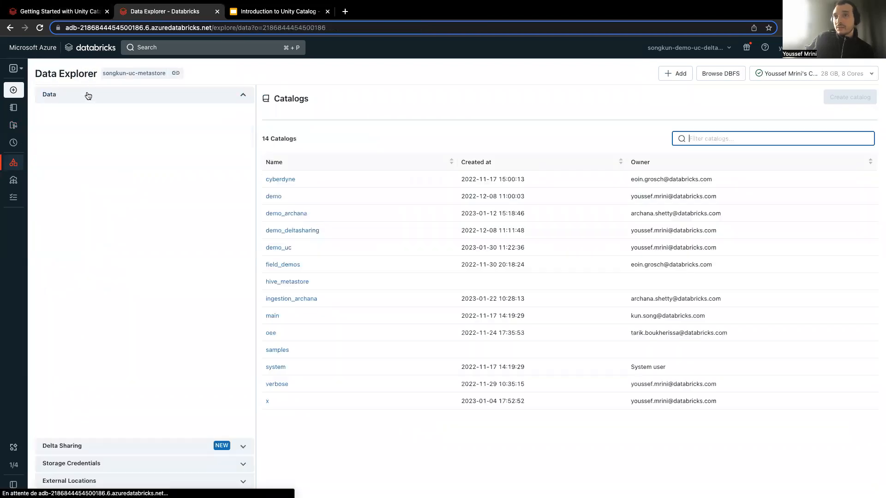
{"action": "left_click", "coordinate": [85, 172]}
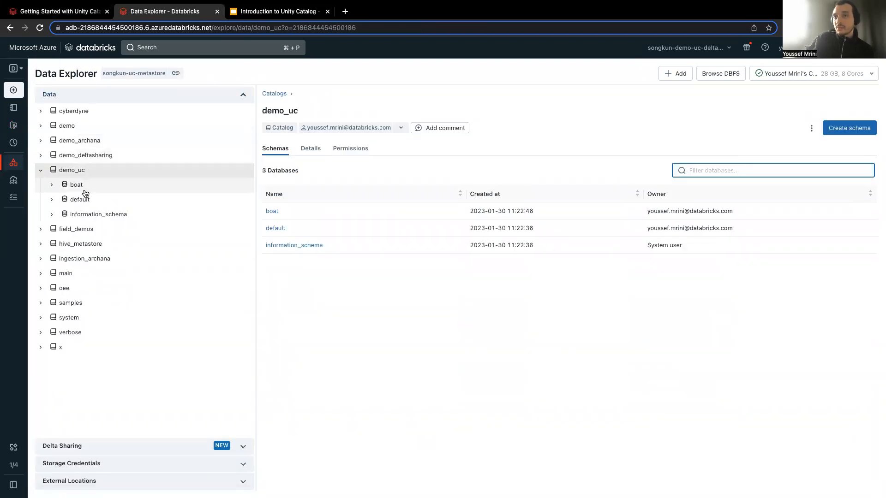
{"action": "left_click", "coordinate": [81, 184]}
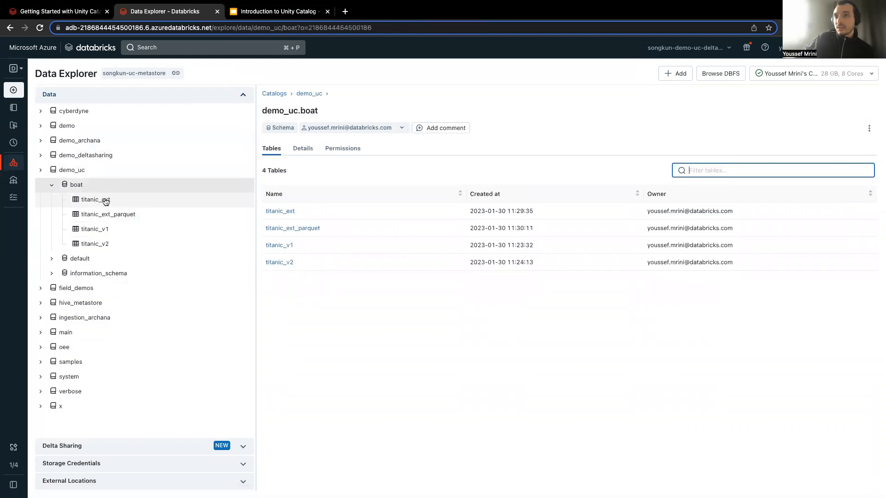
{"action": "left_click", "coordinate": [103, 199]}
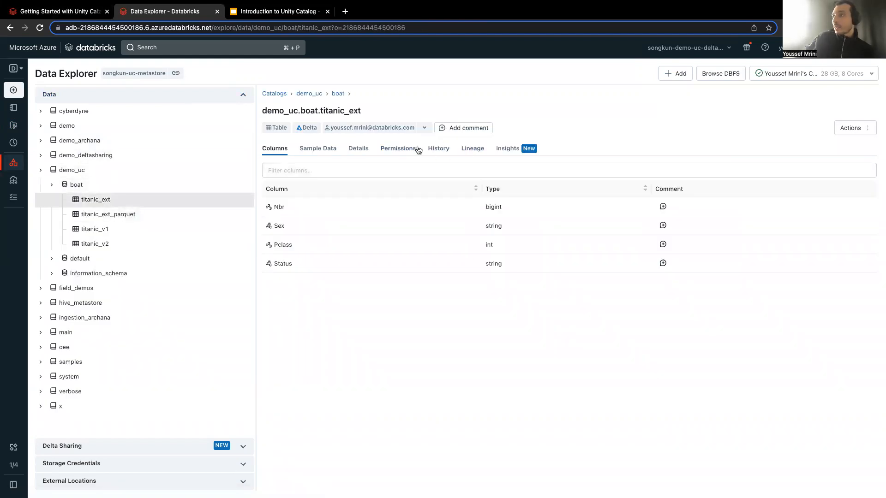
View the lineage graph of titanic_ext, expand the downstream tables of titanic_v2, trace its Survived column, and close the graph.
{"action": "left_click", "coordinate": [471, 148]}
{"action": "left_click", "coordinate": [305, 173]}
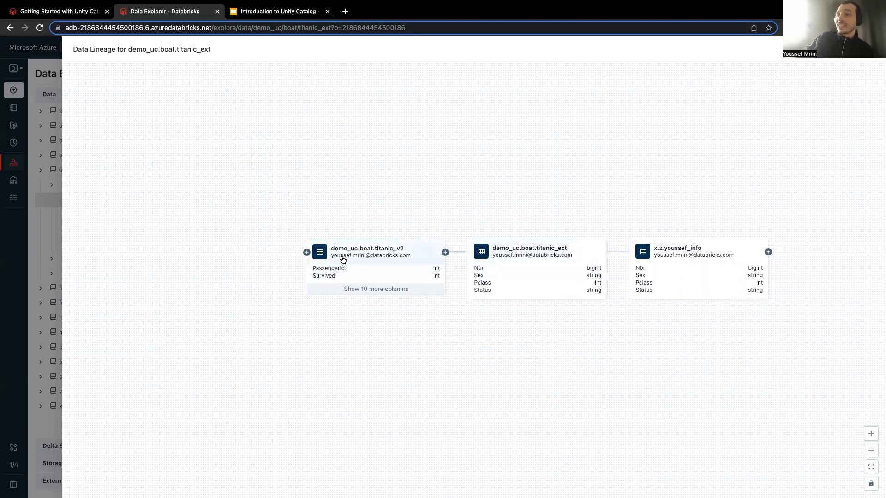
{"action": "left_click", "coordinate": [445, 252]}
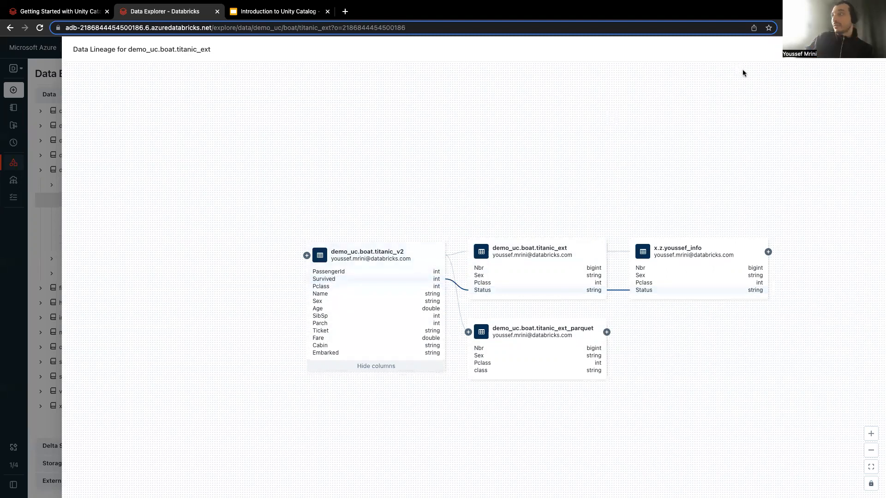
{"action": "left_click", "coordinate": [842, 52]}
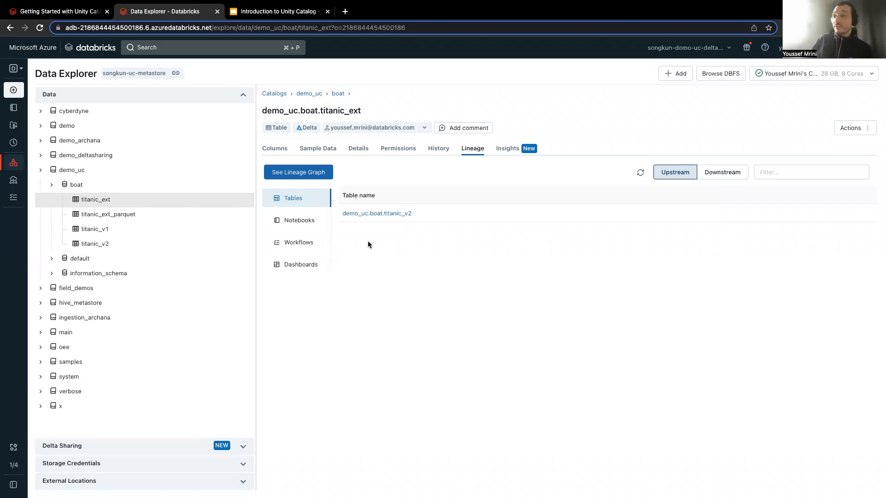
Inspect titanic_ext's upstream notebooks and workflows, its downstream dashboards and its Insights, and return to its lineage.
{"action": "left_click", "coordinate": [309, 214]}
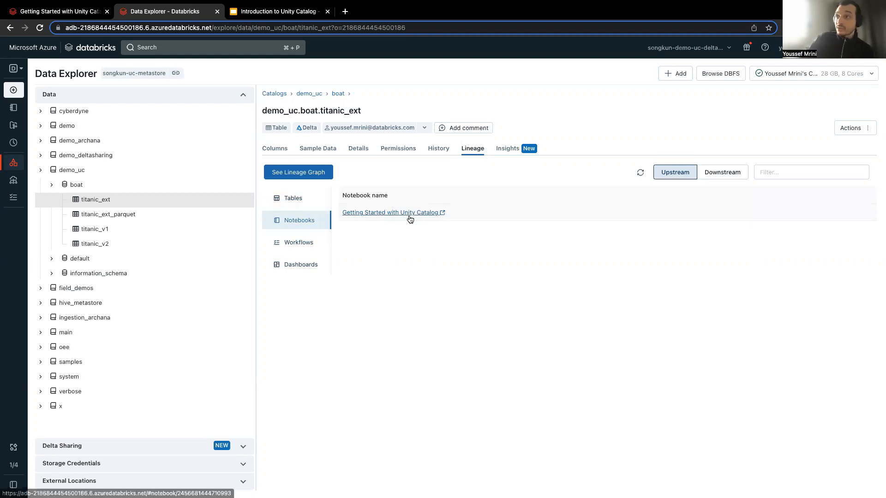
{"action": "left_click", "coordinate": [308, 246]}
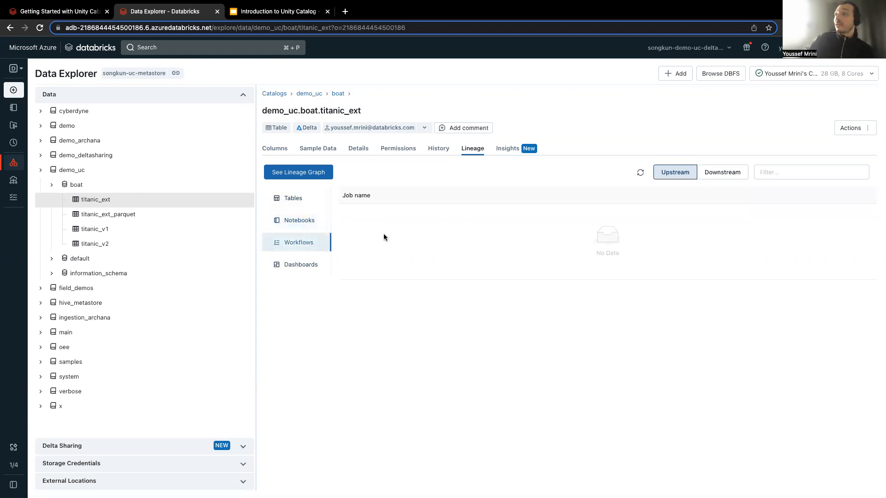
{"action": "left_click", "coordinate": [707, 171]}
{"action": "left_click", "coordinate": [662, 178]}
{"action": "left_click", "coordinate": [277, 270]}
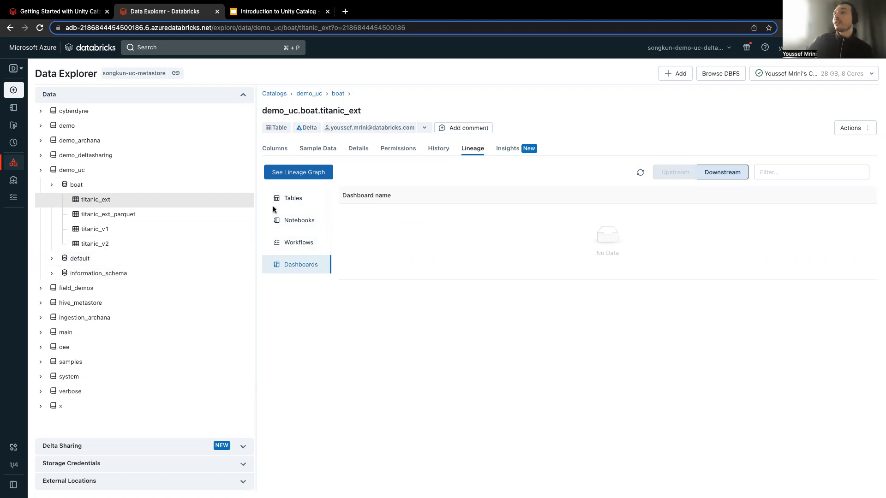
{"action": "left_click", "coordinate": [504, 149]}
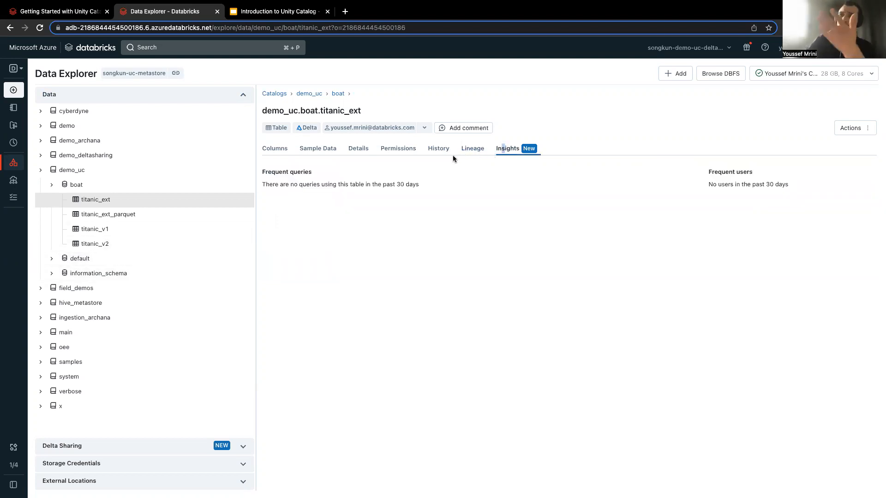
{"action": "left_click", "coordinate": [473, 149]}
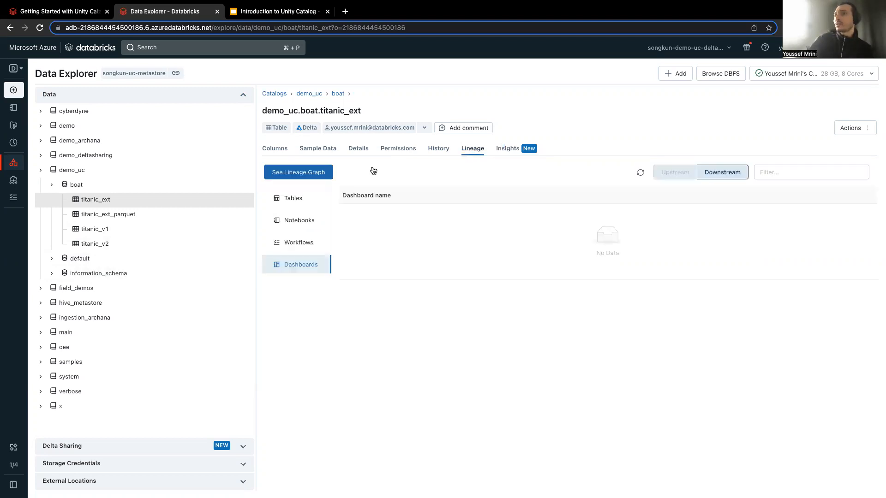
Check the columns of titanic_ext_parquet, reopen the lineage graph of titanic_ext, and show the details of its downstream x.z table.
{"action": "left_click", "coordinate": [105, 217]}
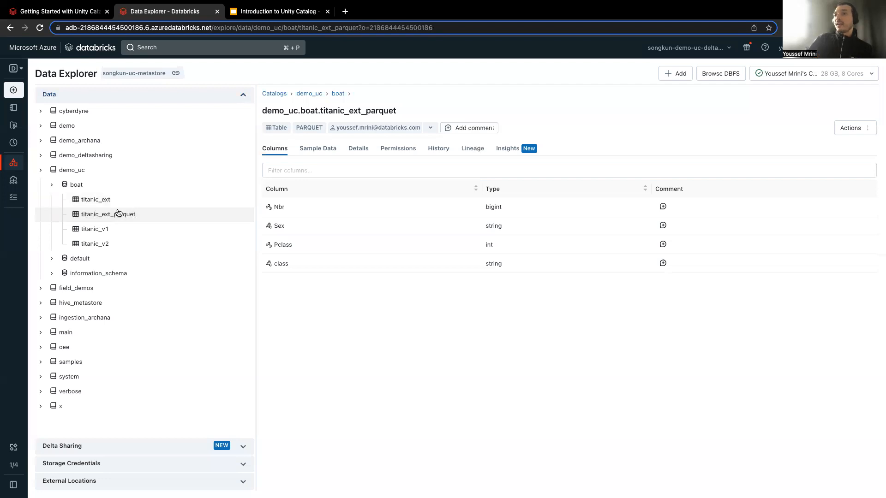
{"action": "left_click", "coordinate": [102, 199]}
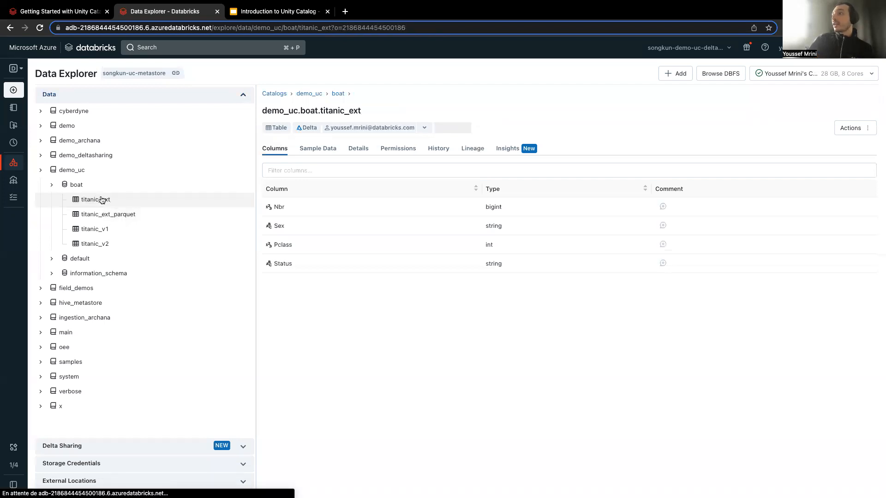
{"action": "left_click", "coordinate": [473, 149]}
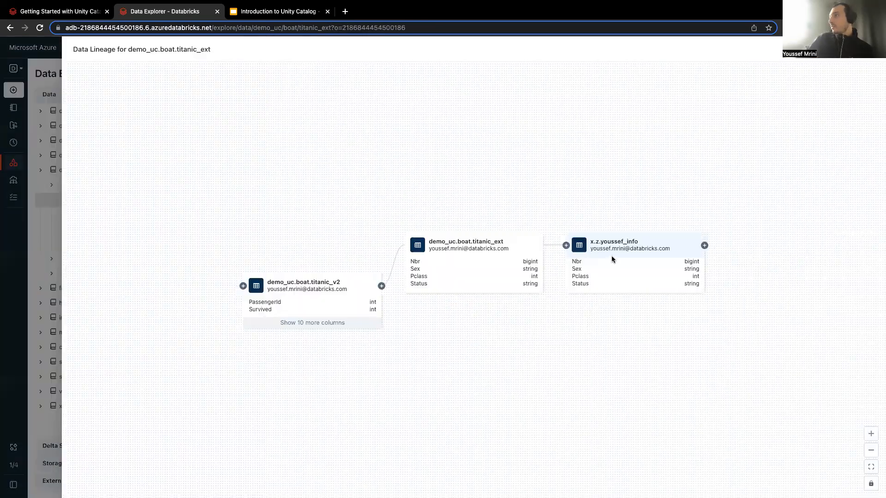
{"action": "left_click", "coordinate": [625, 251]}
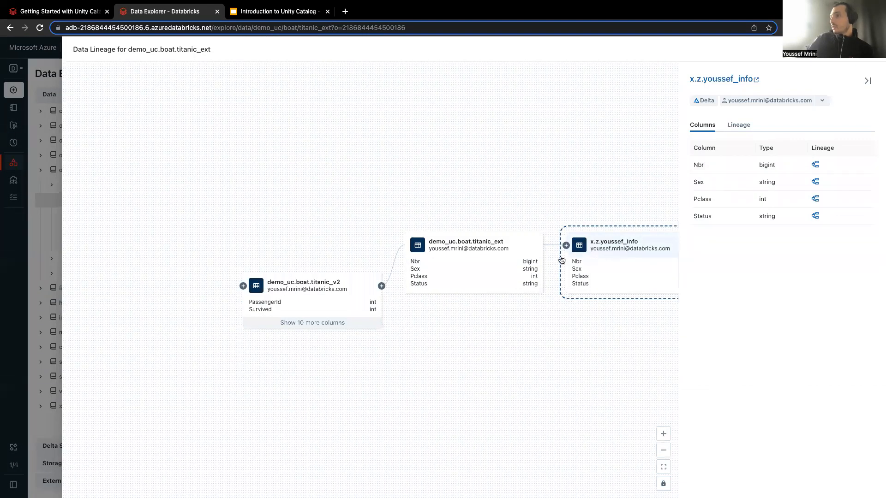
In the lineage graph, select titanic_ext, trace its Nbr column, show its upstream and downstream connections, and close the graph.
{"action": "left_click", "coordinate": [391, 272]}
{"action": "left_click", "coordinate": [475, 242]}
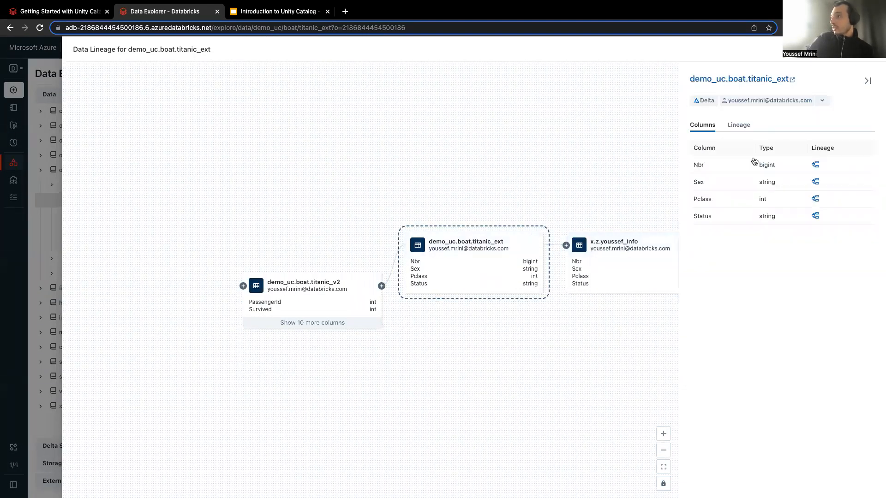
{"action": "left_click", "coordinate": [815, 166]}
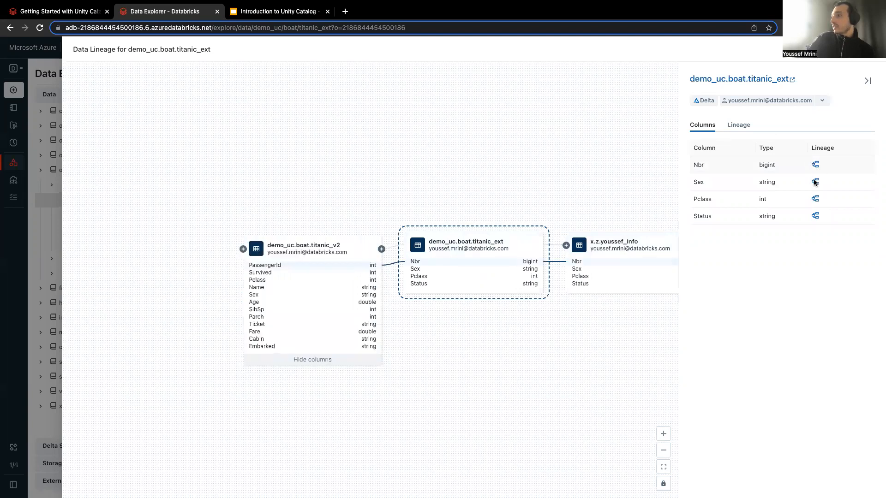
{"action": "left_click", "coordinate": [740, 128]}
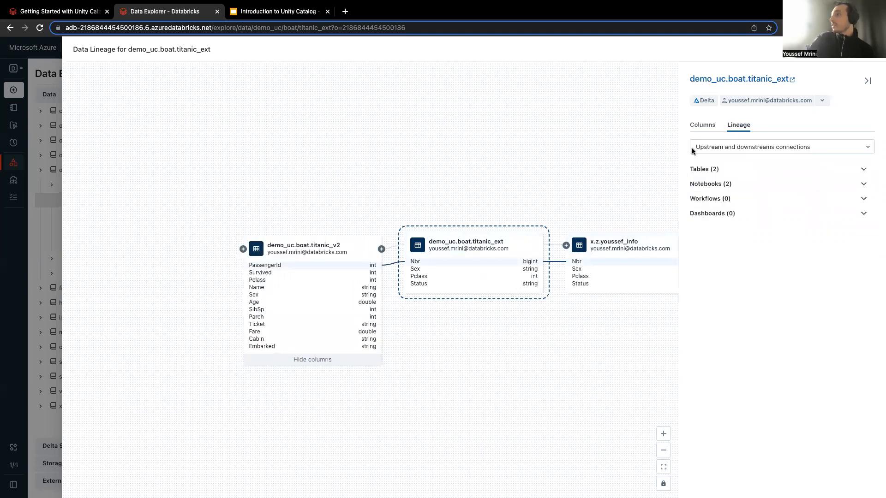
{"action": "left_click", "coordinate": [850, 59]}
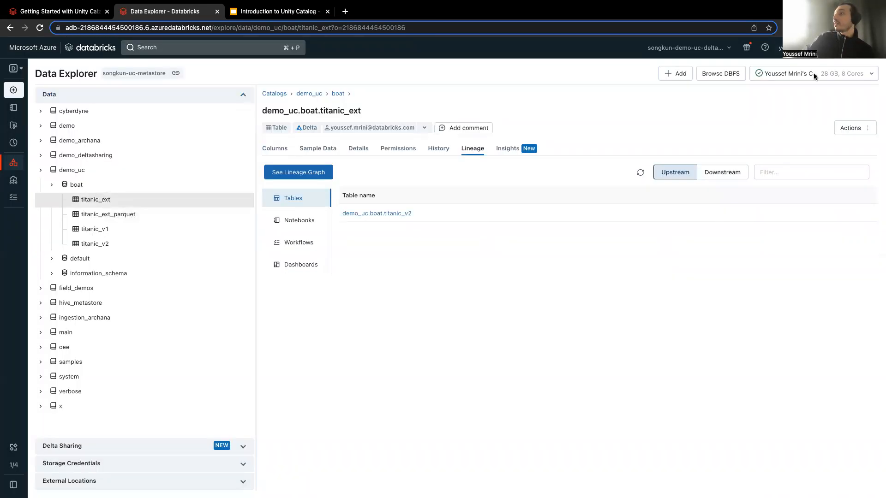
Return to the Getting Started with Unity Catalog notebook and run the Column Level Permissions cell that creates the titanic_redacted view.
{"action": "left_click", "coordinate": [82, 14]}
{"action": "scroll", "coordinate": [322, 367], "scroll_direction": "down", "scroll_amount": 15}
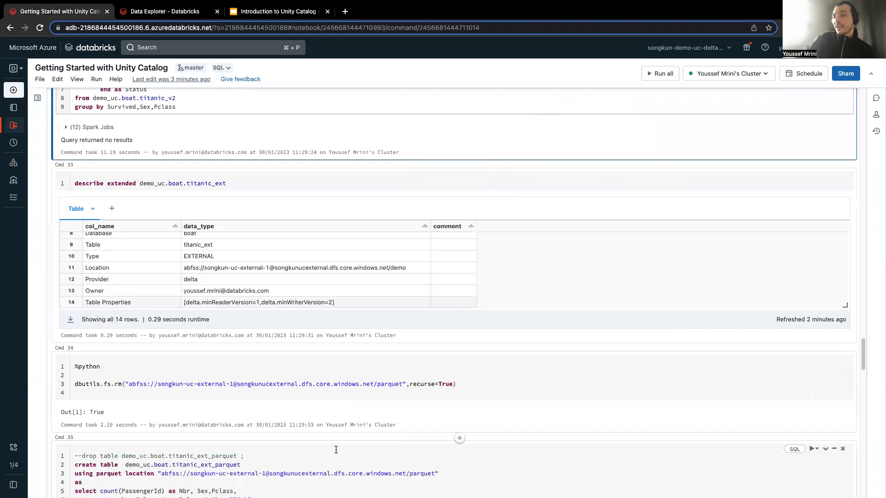
{"action": "scroll", "coordinate": [311, 448], "scroll_direction": "down", "scroll_amount": 2}
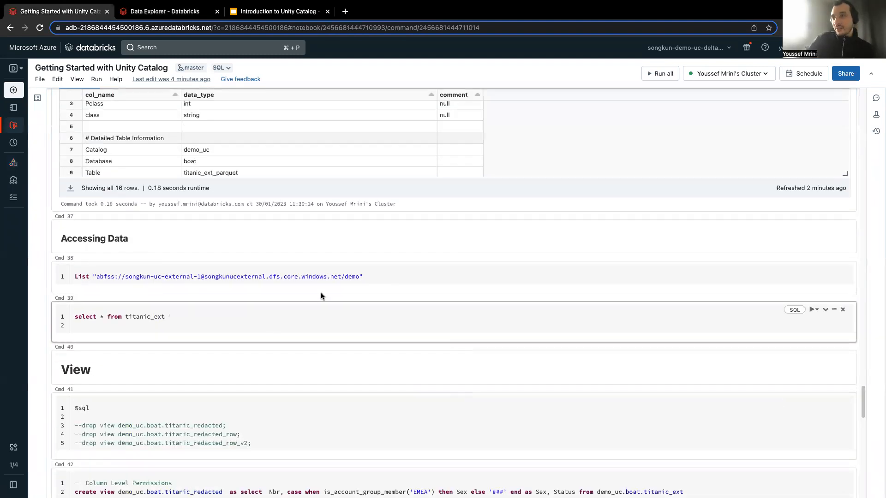
{"action": "scroll", "coordinate": [181, 443], "scroll_direction": "down", "scroll_amount": 2}
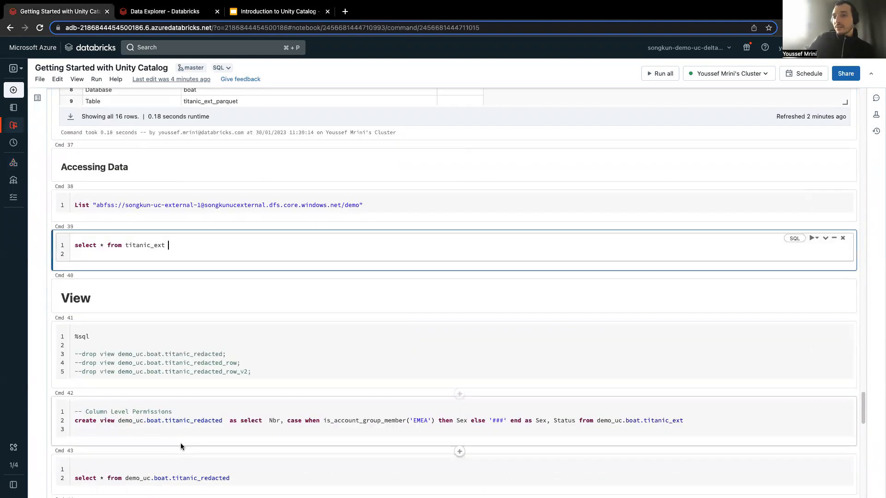
{"action": "left_click", "coordinate": [117, 414]}
{"action": "left_click", "coordinate": [86, 350]}
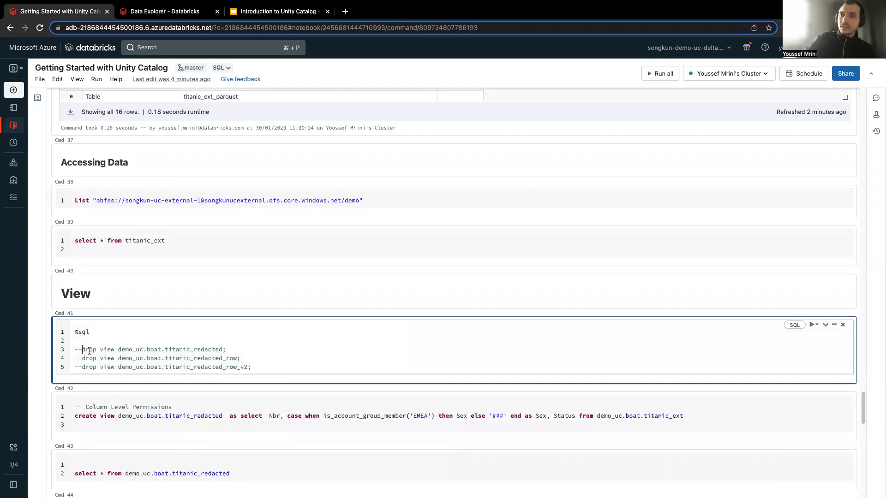
{"action": "left_click", "coordinate": [174, 407]}
{"action": "key", "text": "shift+Return"}
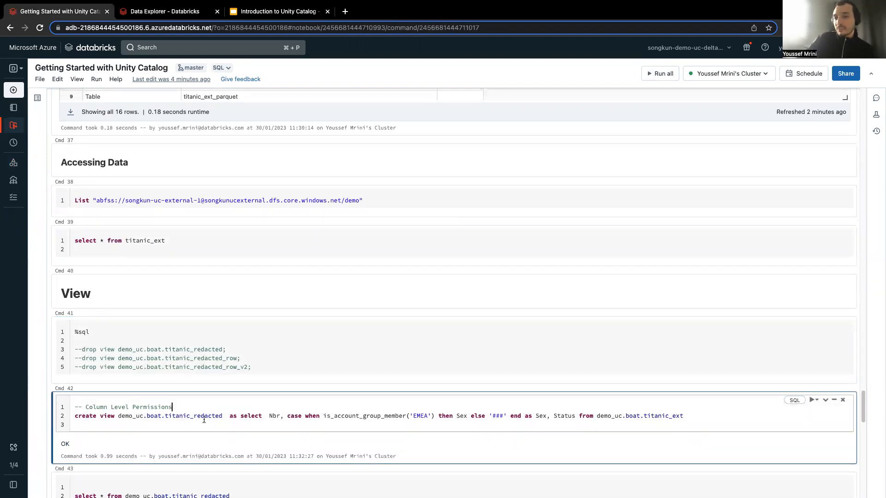
Examine the titanic_redacted definition, highlighting the view name, Nbr column, is_account_group_member check, Sex column and '###' fallback.
{"action": "scroll", "coordinate": [201, 414], "scroll_direction": "down", "scroll_amount": 1}
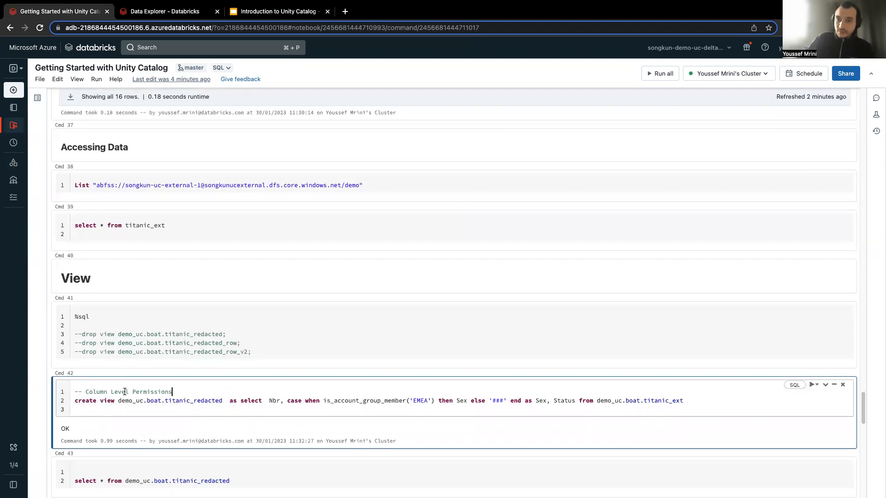
{"action": "left_click", "coordinate": [203, 393]}
{"action": "scroll", "coordinate": [175, 390], "scroll_direction": "down", "scroll_amount": 1}
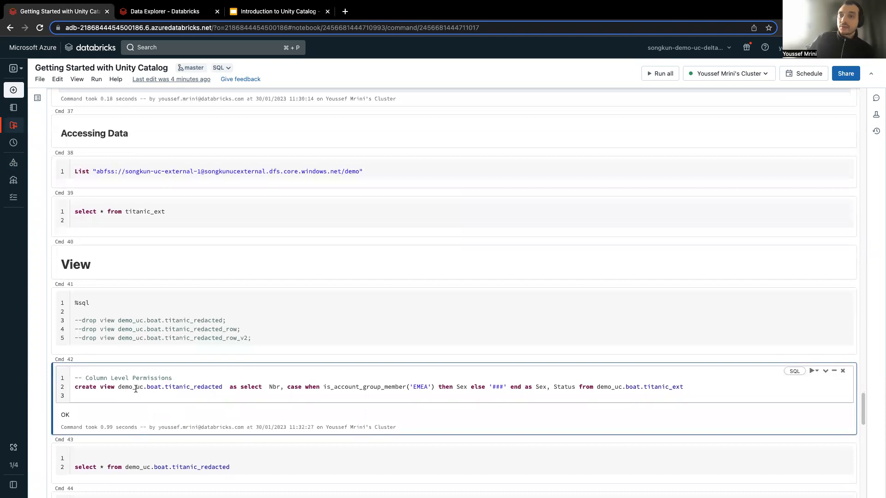
{"action": "double_click", "coordinate": [192, 387]}
{"action": "left_click_drag", "start_coordinate": [279, 390], "coordinate": [270, 389]}
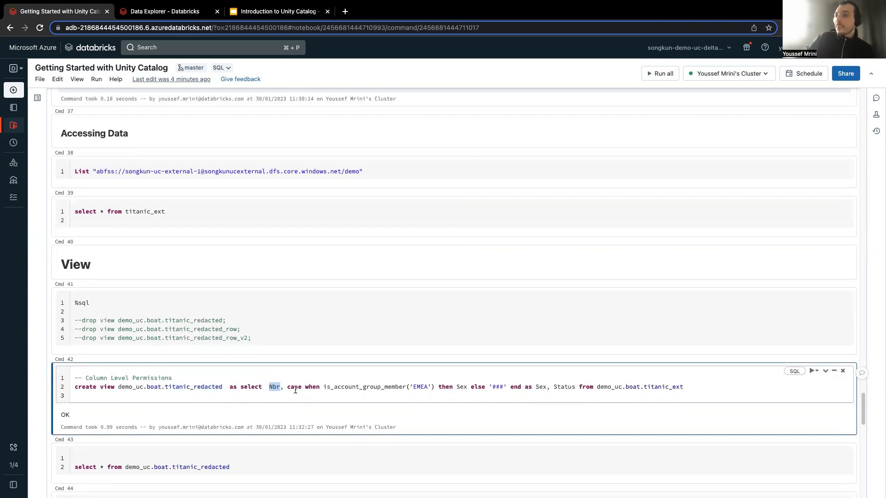
{"action": "double_click", "coordinate": [351, 386]}
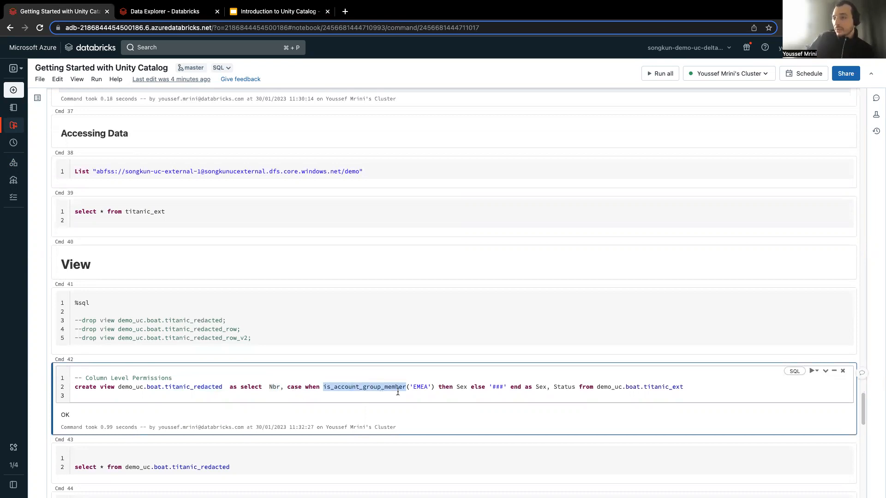
{"action": "double_click", "coordinate": [461, 387]}
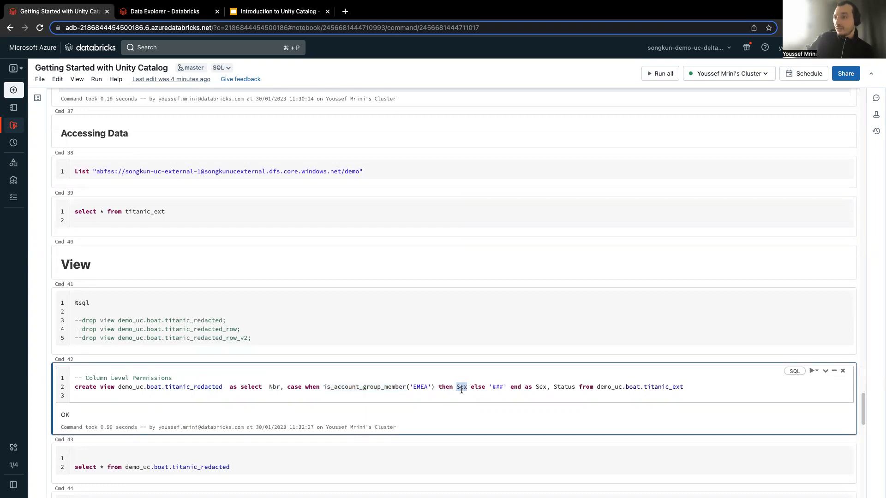
{"action": "double_click", "coordinate": [492, 387]}
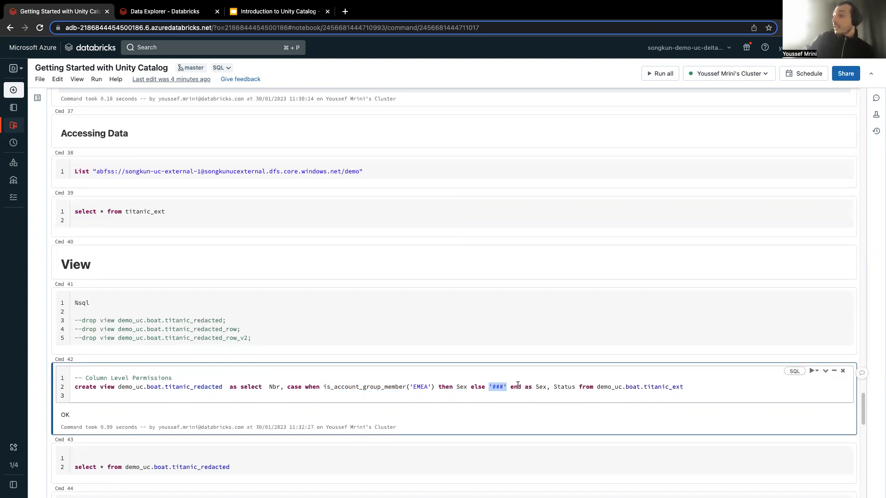
Query all rows of demo_uc.boat.titanic_redacted and look through the values of its Sex column.
{"action": "scroll", "coordinate": [190, 450], "scroll_direction": "down", "scroll_amount": 2}
{"action": "left_click", "coordinate": [216, 402]}
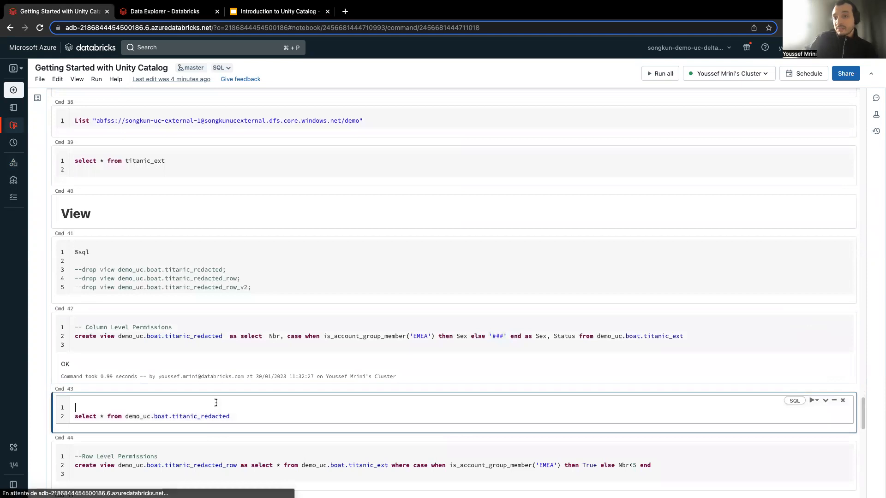
{"action": "key", "text": "ctrl+Return"}
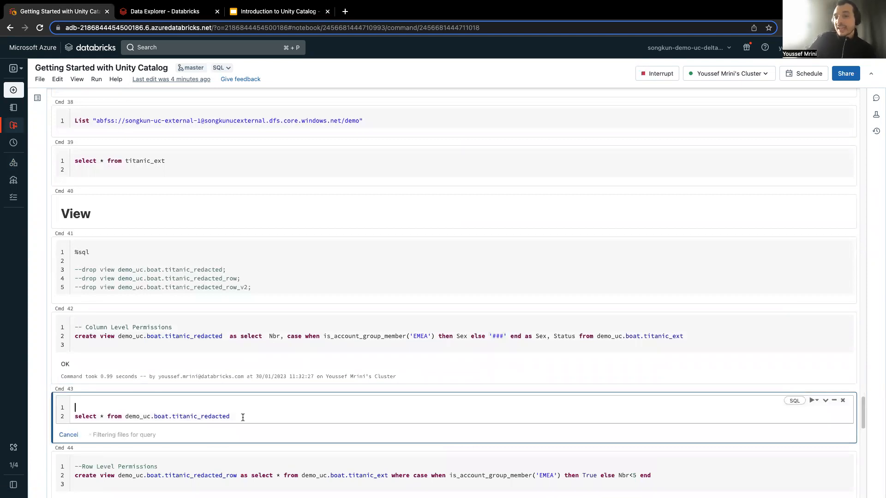
{"action": "scroll", "coordinate": [247, 422], "scroll_direction": "down", "scroll_amount": 2}
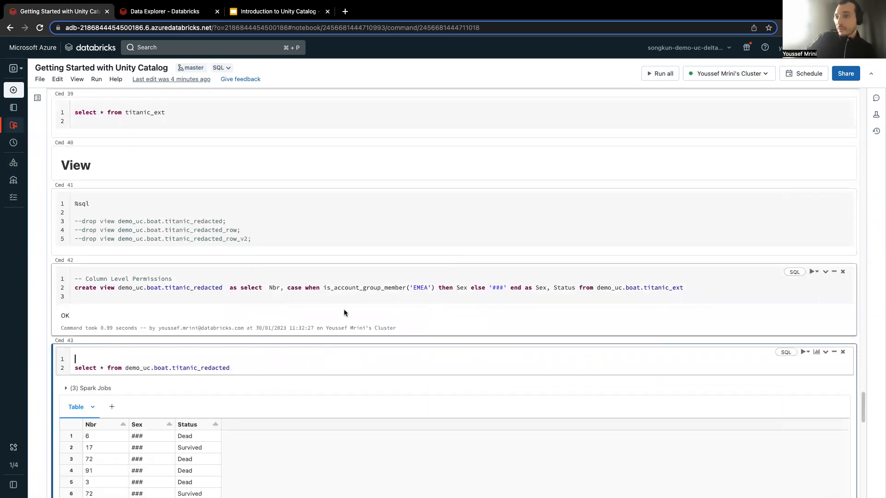
{"action": "scroll", "coordinate": [137, 432], "scroll_direction": "down", "scroll_amount": 1}
{"action": "scroll", "coordinate": [136, 433], "scroll_direction": "down", "scroll_amount": 2}
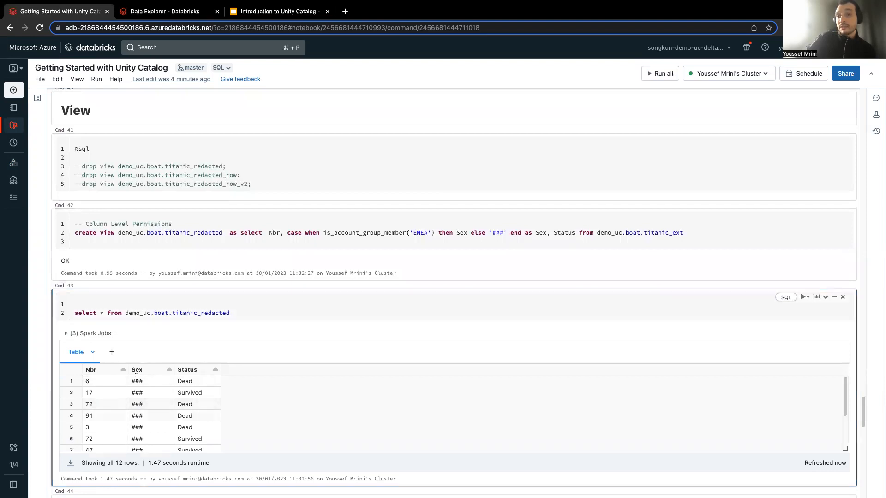
{"action": "scroll", "coordinate": [132, 422], "scroll_direction": "down", "scroll_amount": 4}
{"action": "scroll", "coordinate": [276, 414], "scroll_direction": "down", "scroll_amount": 2}
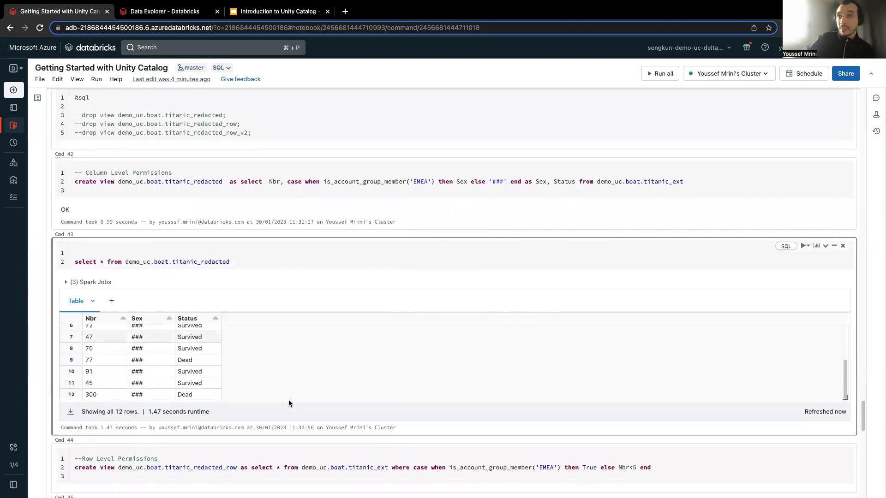
Create the row-level view titanic_redacted_row from titanic_ext with the EMEA group check and Nbr<5 fallback, and review its definition.
{"action": "scroll", "coordinate": [228, 368], "scroll_direction": "down", "scroll_amount": 3}
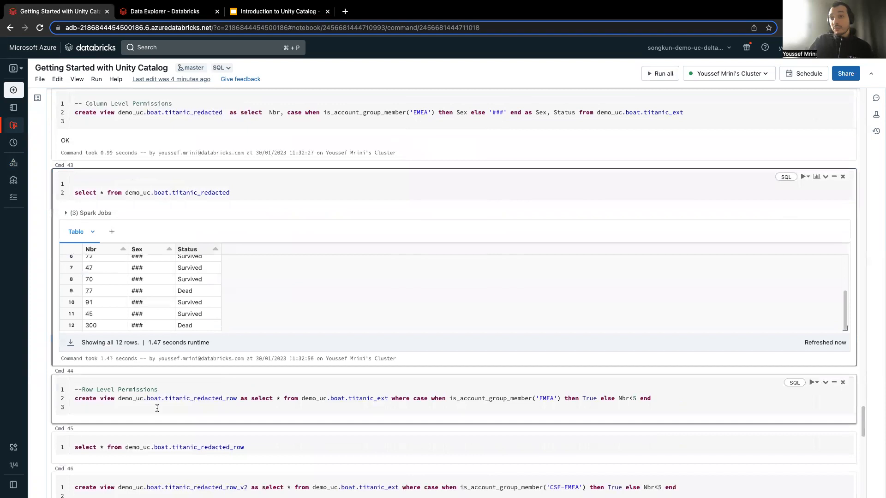
{"action": "left_click", "coordinate": [157, 402]}
{"action": "key", "text": "shift+Return"}
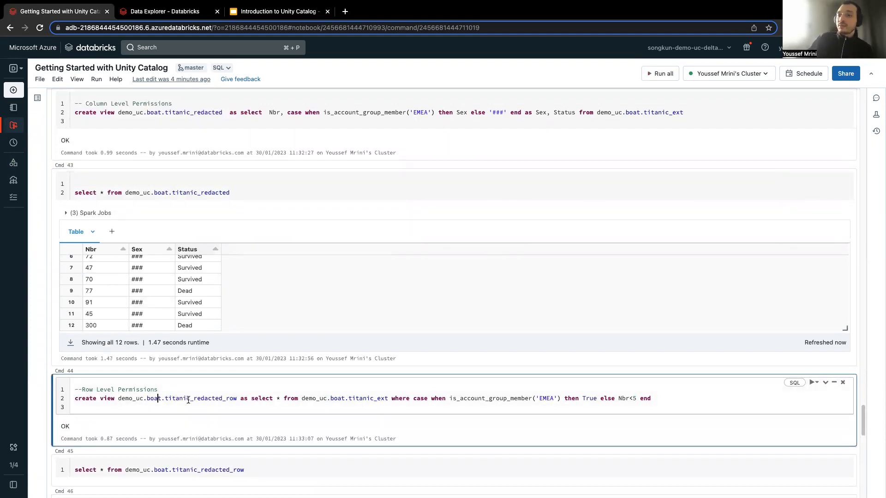
{"action": "double_click", "coordinate": [208, 399]}
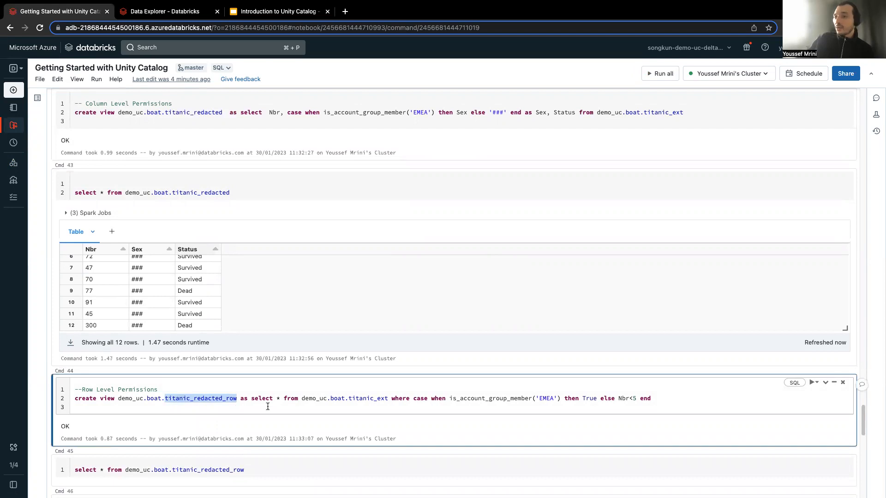
{"action": "left_click_drag", "start_coordinate": [251, 399], "coordinate": [386, 402]}
{"action": "left_click", "coordinate": [411, 400]}
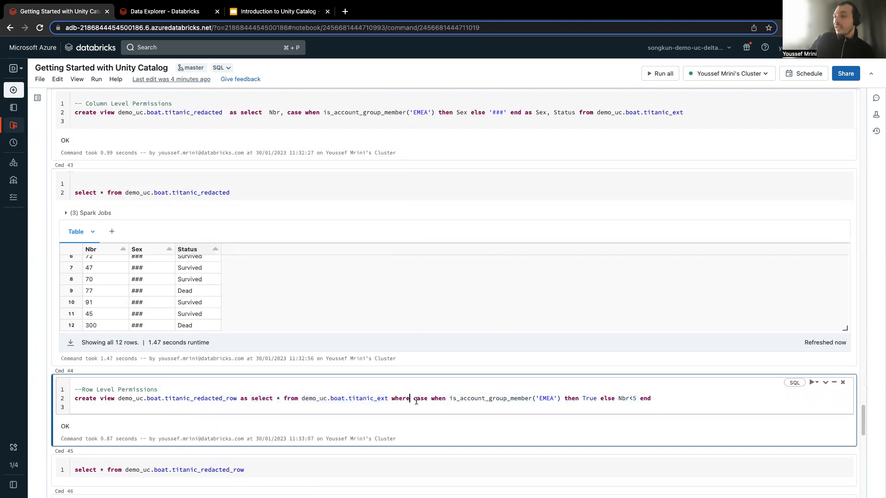
{"action": "double_click", "coordinate": [589, 399]}
{"action": "double_click", "coordinate": [625, 399]}
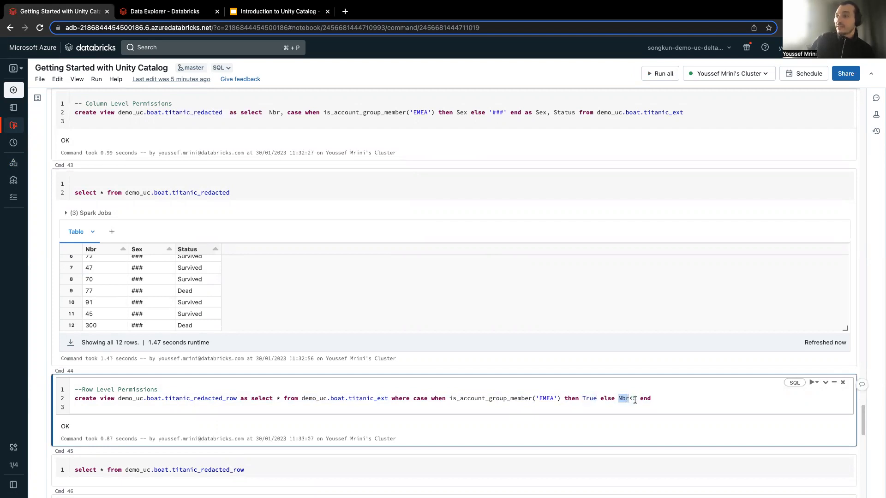
Query all rows of demo_uc.boat.titanic_redacted_row and view the result.
{"action": "left_click", "coordinate": [343, 470]}
{"action": "key", "text": "ctrl+Return"}
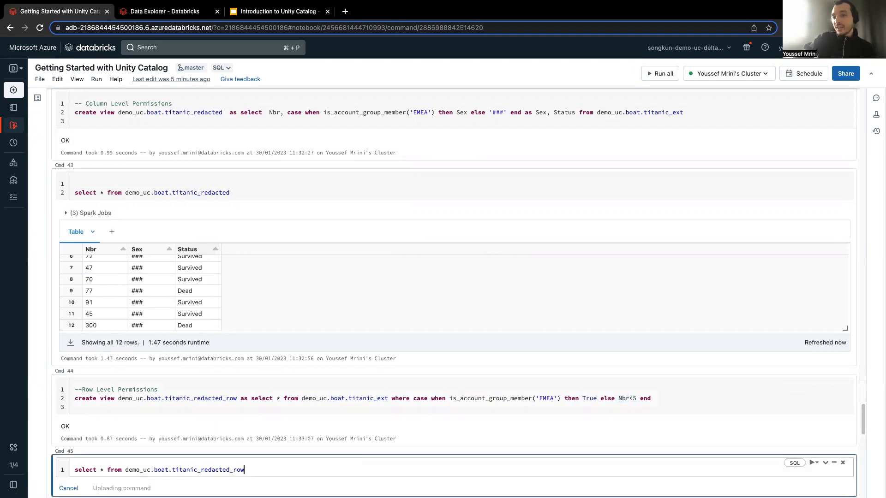
{"action": "scroll", "coordinate": [320, 456], "scroll_direction": "down", "scroll_amount": 2}
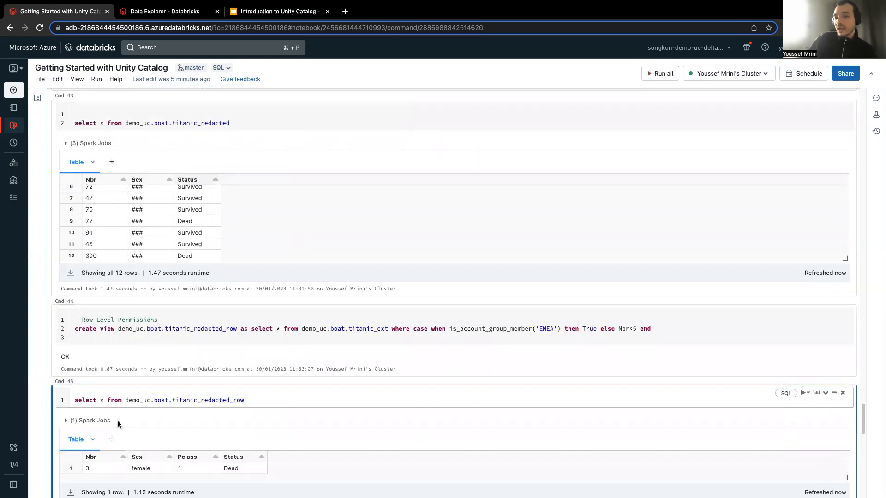
Create the view titanic_redacted_row_v2 from titanic_ext with the CSE-EMEA group check and Nbr<5 fallback, and review its definition.
{"action": "scroll", "coordinate": [115, 425], "scroll_direction": "down", "scroll_amount": 1}
{"action": "scroll", "coordinate": [167, 463], "scroll_direction": "down", "scroll_amount": 1}
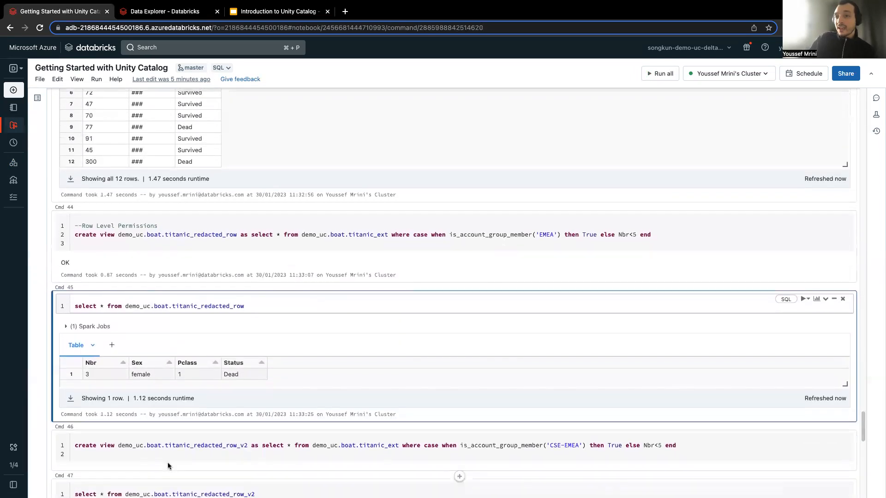
{"action": "left_click", "coordinate": [185, 452]}
{"action": "key", "text": "ctrl+Return"}
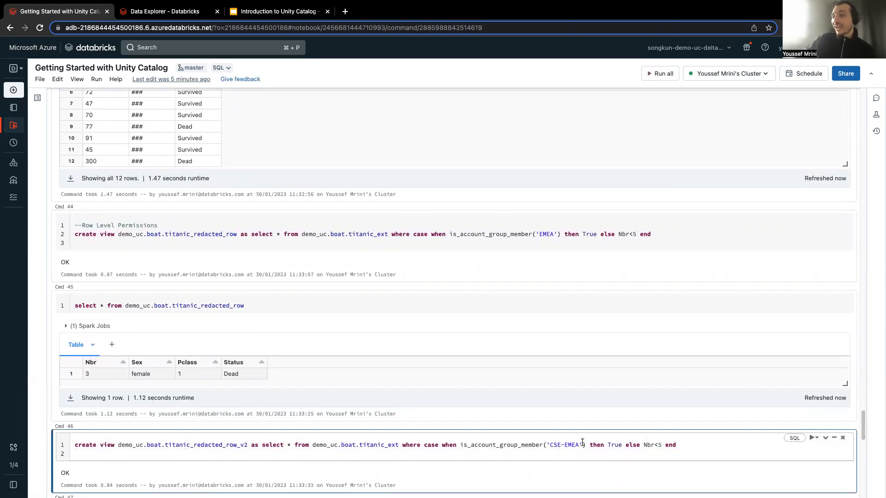
{"action": "scroll", "coordinate": [582, 443], "scroll_direction": "down", "scroll_amount": 2}
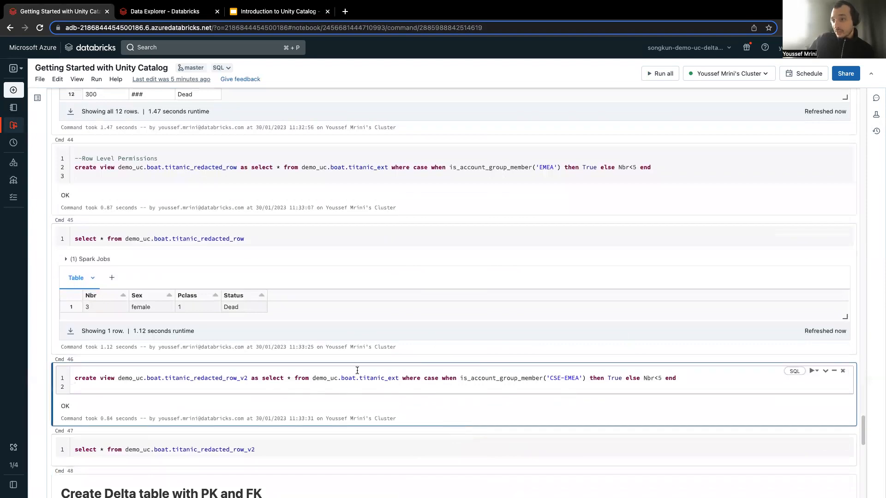
{"action": "double_click", "coordinate": [366, 378]}
{"action": "left_click_drag", "start_coordinate": [262, 378], "coordinate": [367, 379]}
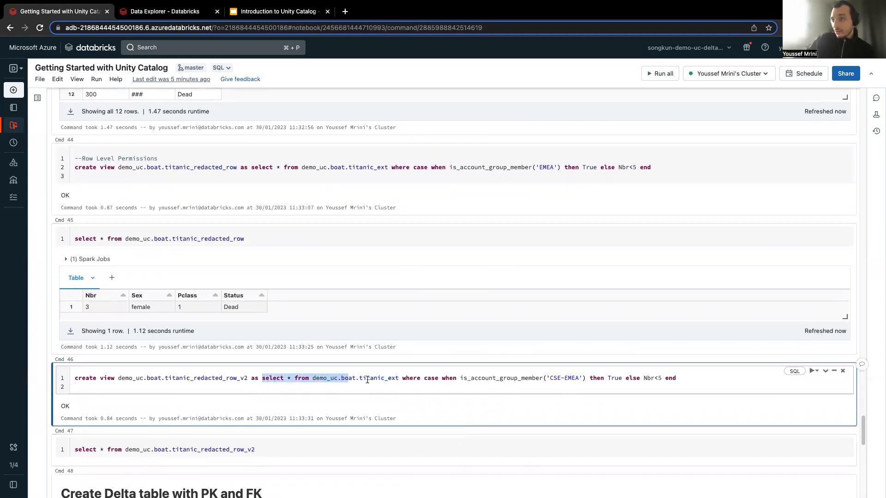
{"action": "left_click", "coordinate": [480, 383]}
Query all rows of demo_uc.boat.titanic_redacted_row_v2, look over the result, and move on to the Create Delta table with PK and FK section.
{"action": "left_click", "coordinate": [272, 448]}
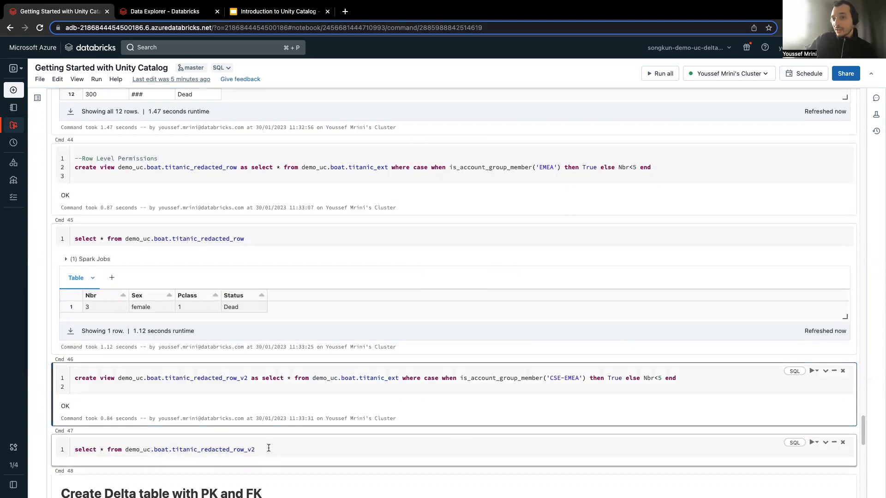
{"action": "key", "text": "shift+Return"}
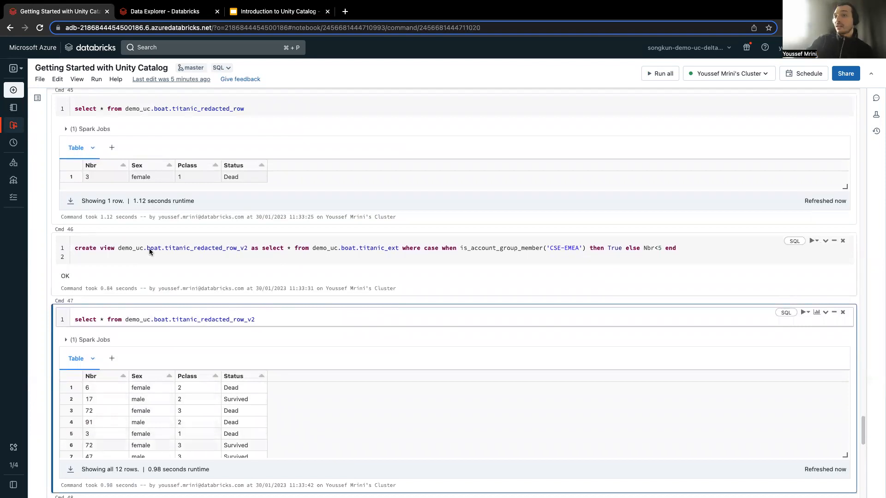
{"action": "scroll", "coordinate": [152, 369], "scroll_direction": "down", "scroll_amount": 1}
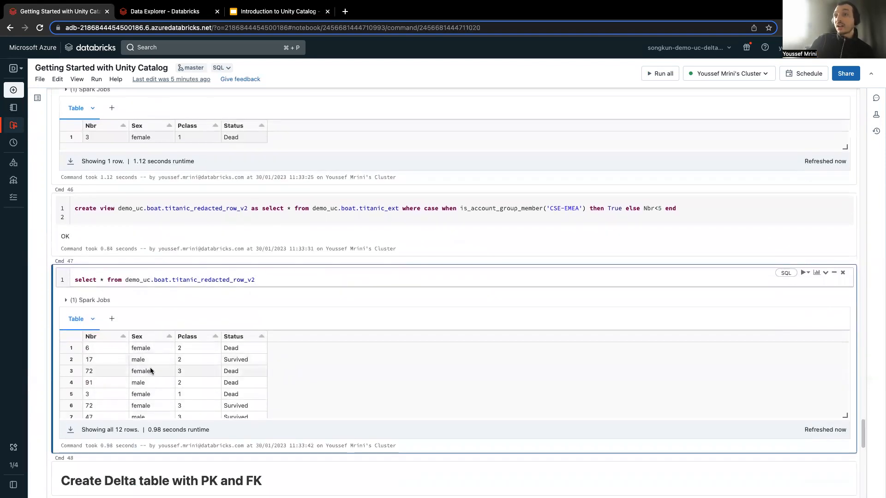
{"action": "scroll", "coordinate": [151, 370], "scroll_direction": "up", "scroll_amount": 2}
{"action": "scroll", "coordinate": [153, 384], "scroll_direction": "down", "scroll_amount": 5}
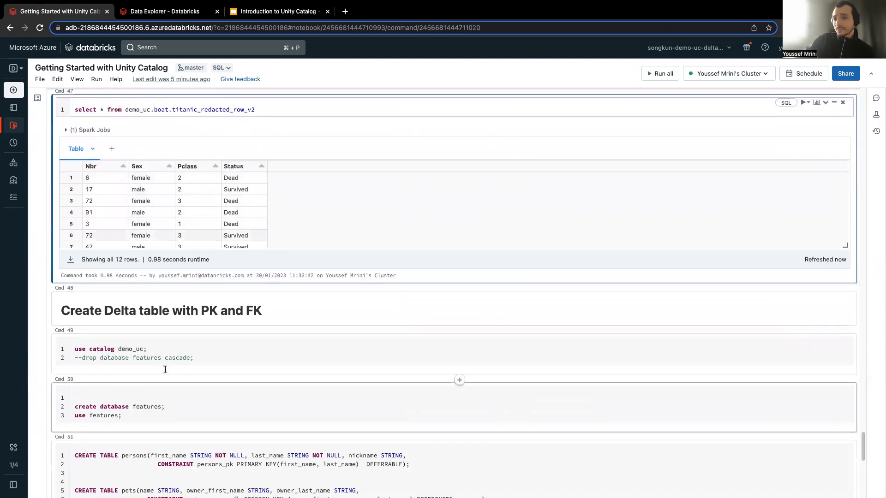
Set demo_uc as the current catalog, then create the features database and switch to it.
{"action": "scroll", "coordinate": [170, 350], "scroll_direction": "up", "scroll_amount": 2}
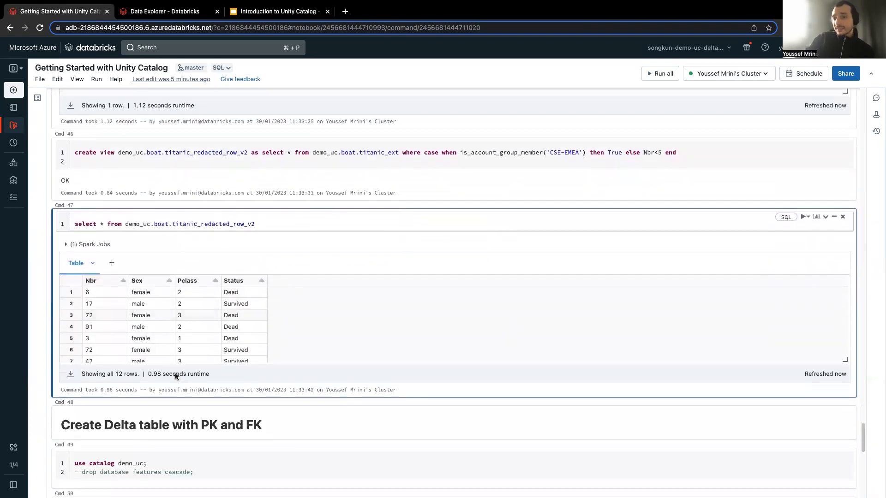
{"action": "left_click", "coordinate": [188, 453]}
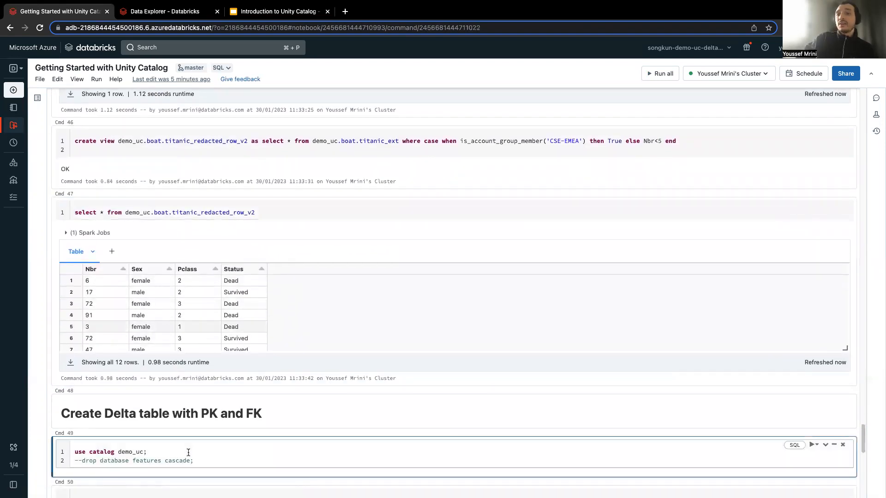
{"action": "key", "text": "ctrl+Return"}
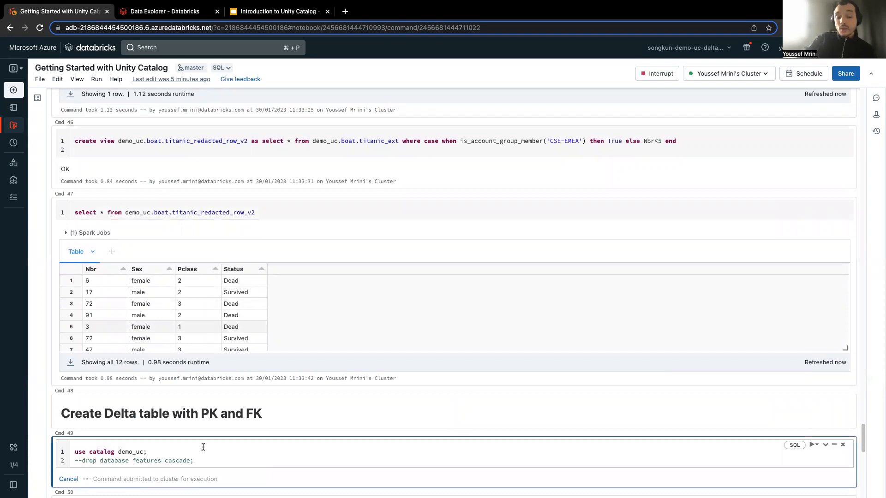
{"action": "scroll", "coordinate": [203, 443], "scroll_direction": "down", "scroll_amount": 3}
{"action": "left_click", "coordinate": [166, 401]}
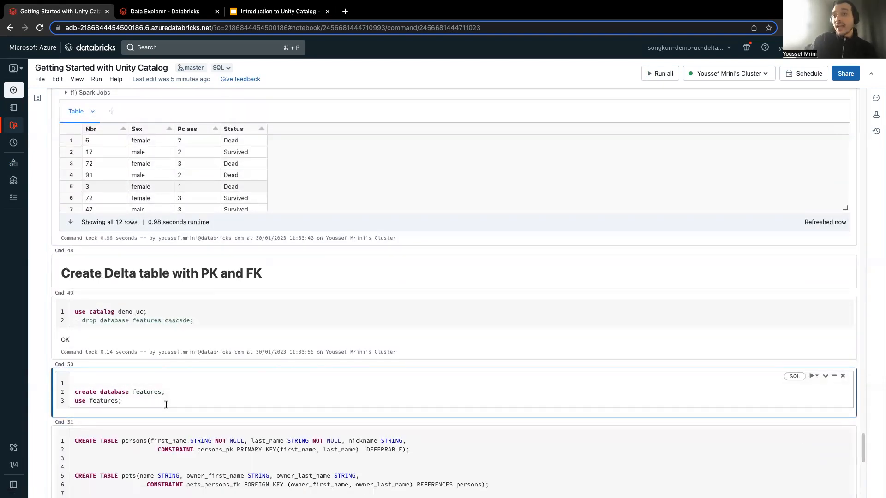
{"action": "key", "text": "ctrl+Return"}
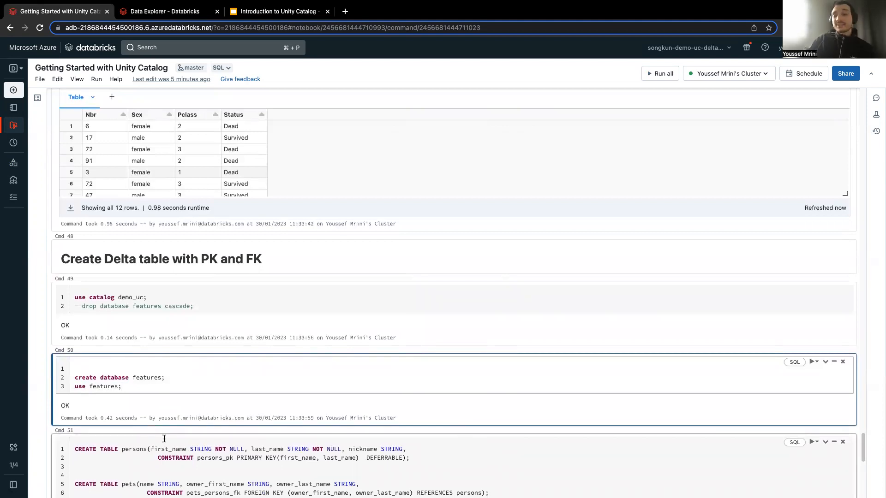
Create the persons, pets, customers and orders tables with their primary key and foreign key constraints.
{"action": "left_click", "coordinate": [112, 490]}
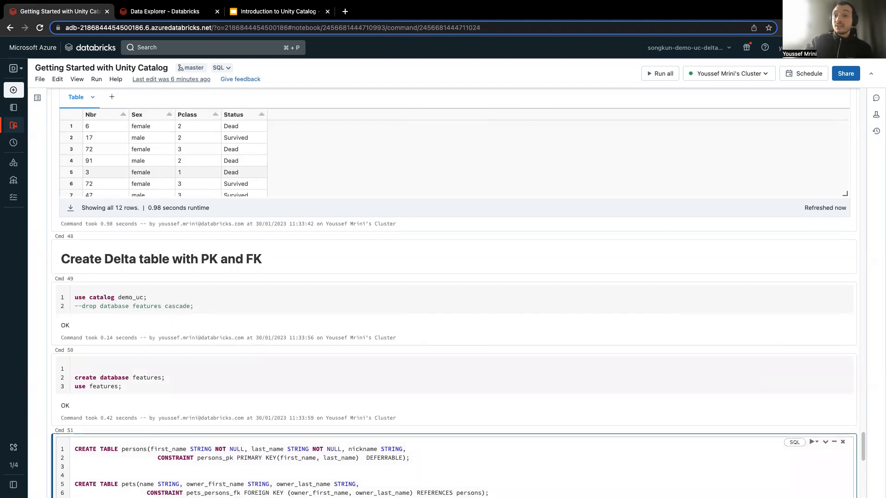
{"action": "key", "text": "ctrl+Return"}
{"action": "scroll", "coordinate": [119, 483], "scroll_direction": "down", "scroll_amount": 3}
{"action": "scroll", "coordinate": [212, 479], "scroll_direction": "down", "scroll_amount": 1}
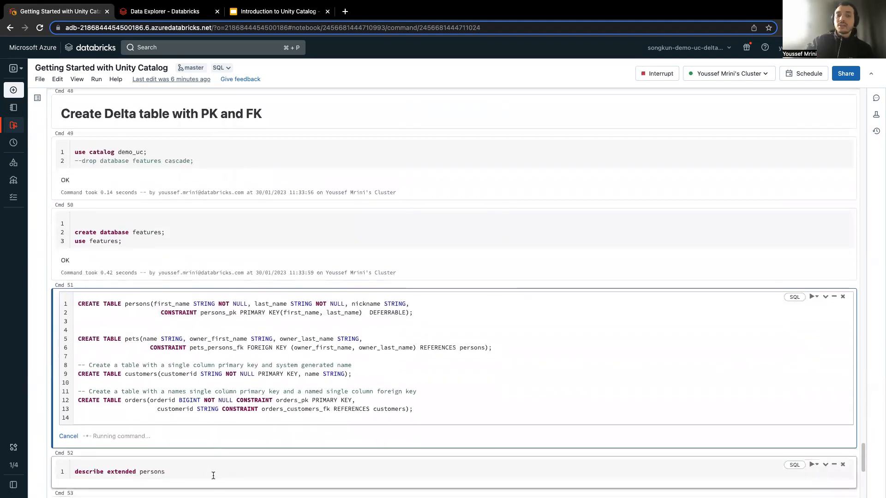
Review the persons_pk primary key on first_name and last_name and the pets_persons_fk foreign key in the table definitions.
{"action": "triple_click", "coordinate": [136, 303]}
{"action": "double_click", "coordinate": [185, 313]}
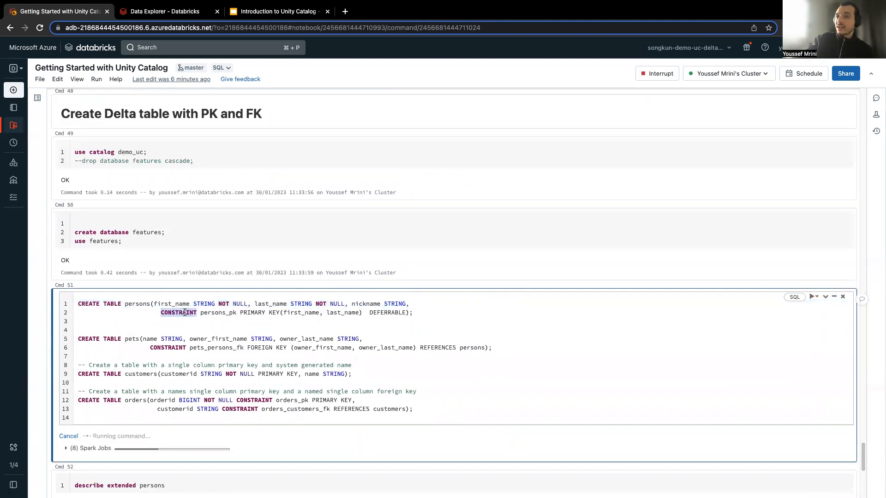
{"action": "double_click", "coordinate": [216, 314]}
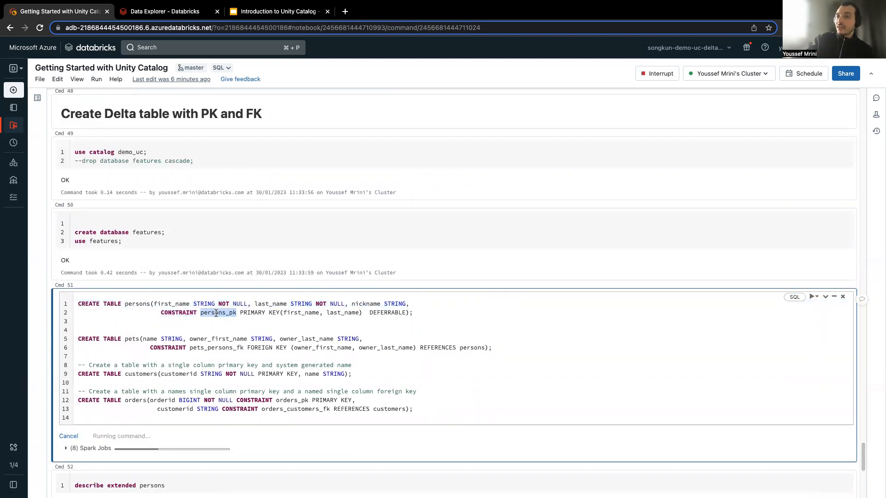
{"action": "double_click", "coordinate": [295, 313]}
{"action": "double_click", "coordinate": [344, 313]}
{"action": "left_click", "coordinate": [341, 313]}
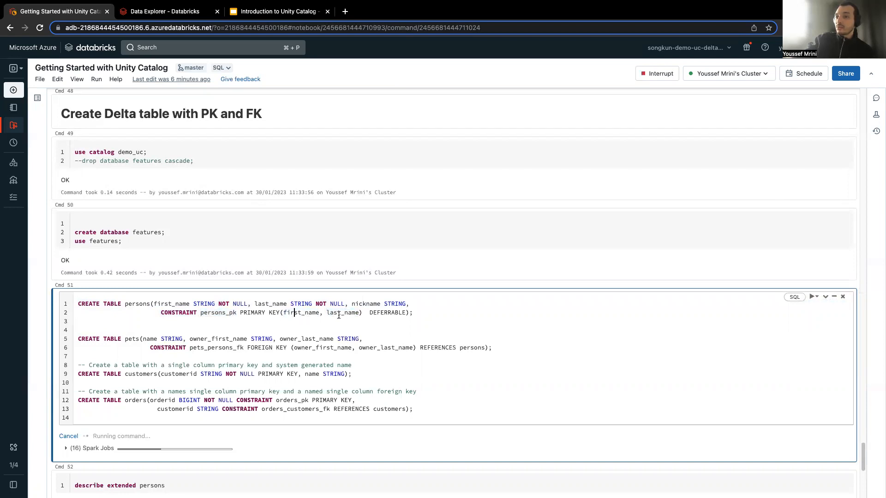
{"action": "double_click", "coordinate": [211, 347]}
{"action": "double_click", "coordinate": [212, 347]}
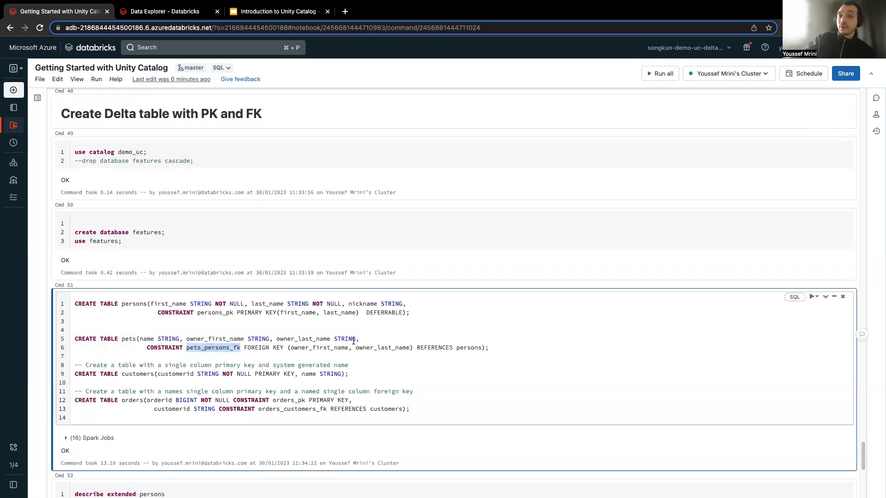
{"action": "scroll", "coordinate": [90, 371], "scroll_direction": "down", "scroll_amount": 2}
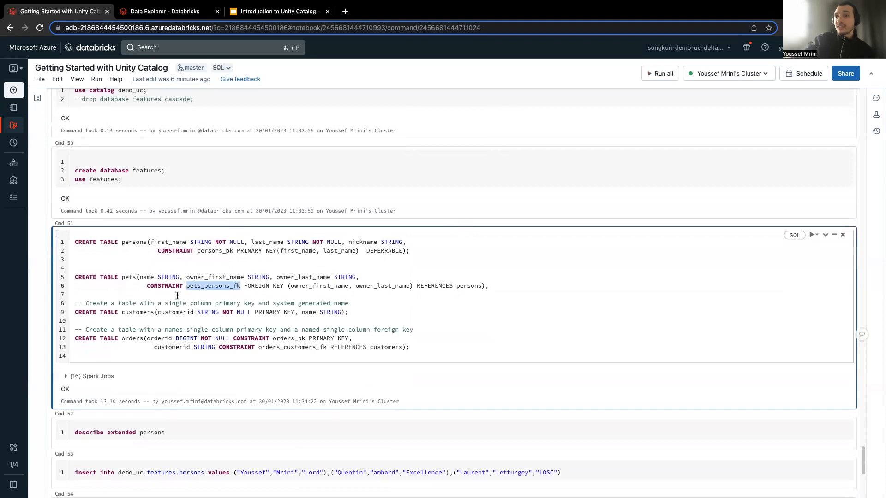
Inspect the key columns of the persons and pets tables in demo_uc.features, including the foreign key reference on owner_first_name.
{"action": "scroll", "coordinate": [178, 296], "scroll_direction": "up", "scroll_amount": 1}
{"action": "left_click", "coordinate": [17, 165]}
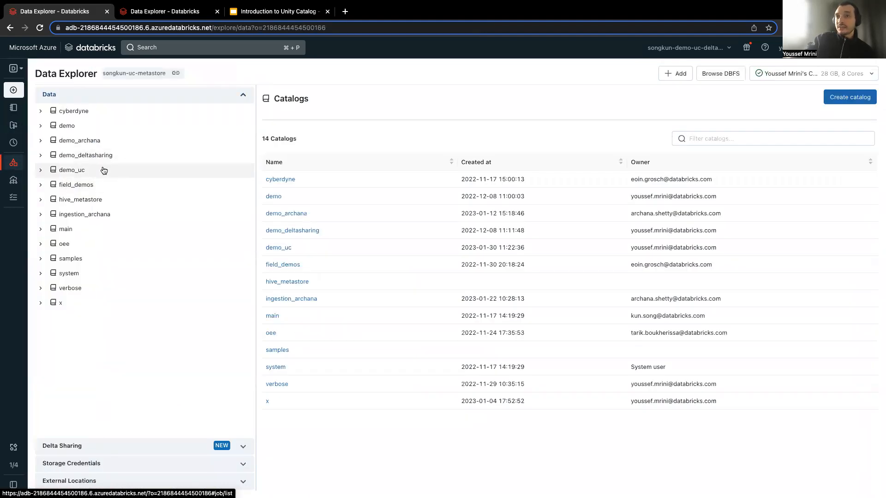
{"action": "left_click", "coordinate": [104, 171]}
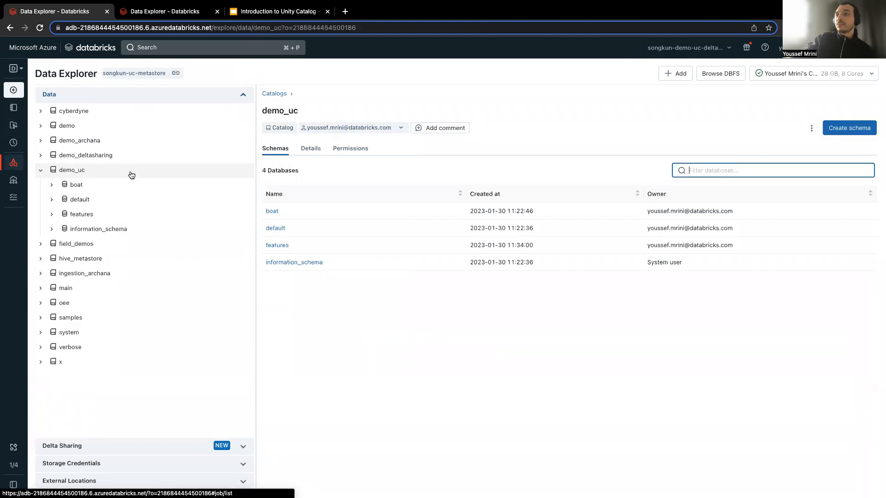
{"action": "left_click", "coordinate": [275, 246]}
{"action": "left_click", "coordinate": [277, 246]}
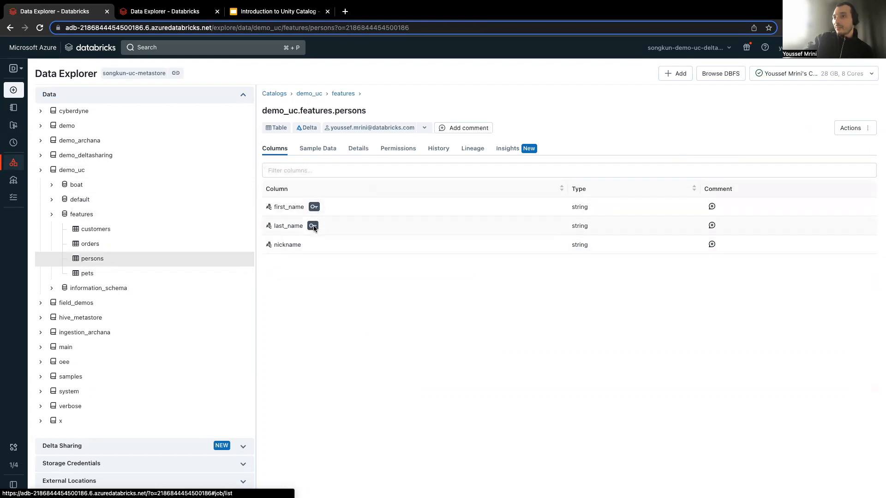
{"action": "left_click", "coordinate": [90, 274]}
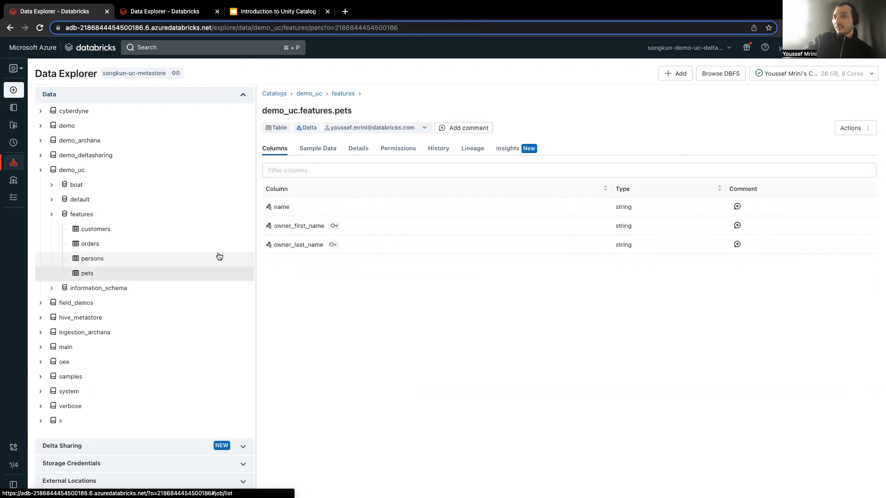
{"action": "mouse_move", "coordinate": [337, 230]}
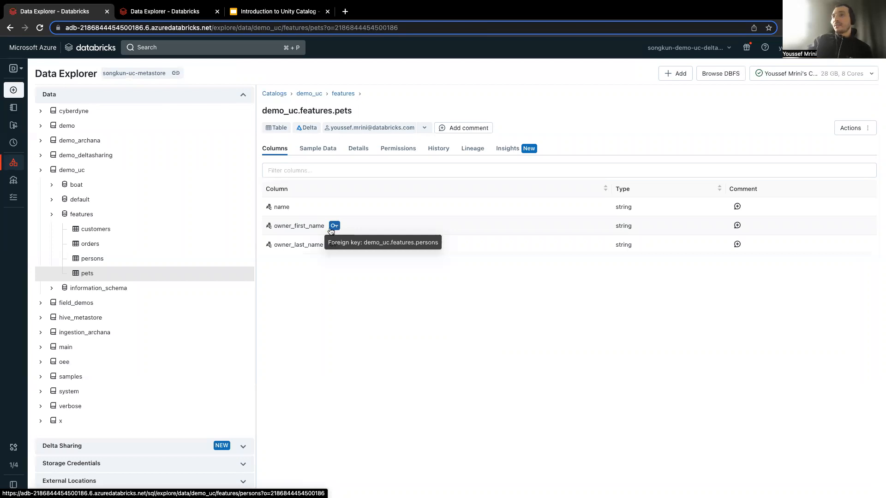
Return to the features schema, collapse it, and list the tables of demo_uc's information_schema.
{"action": "left_click", "coordinate": [84, 215]}
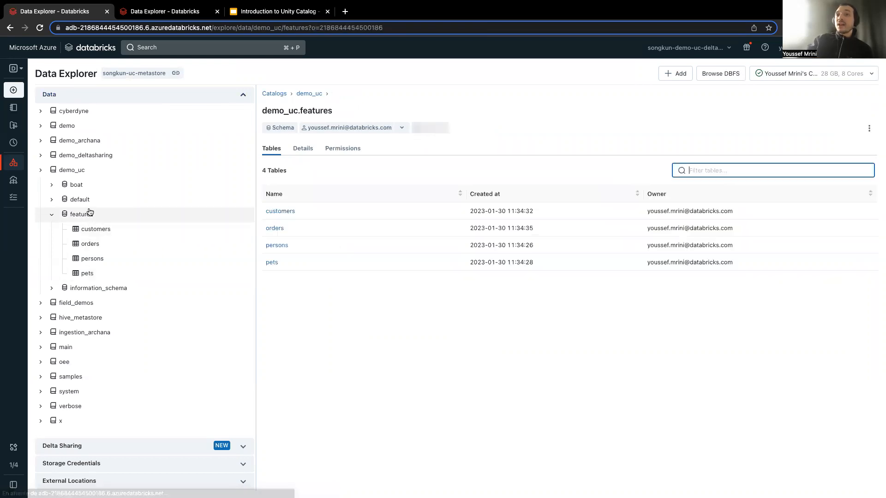
{"action": "left_click", "coordinate": [51, 215]}
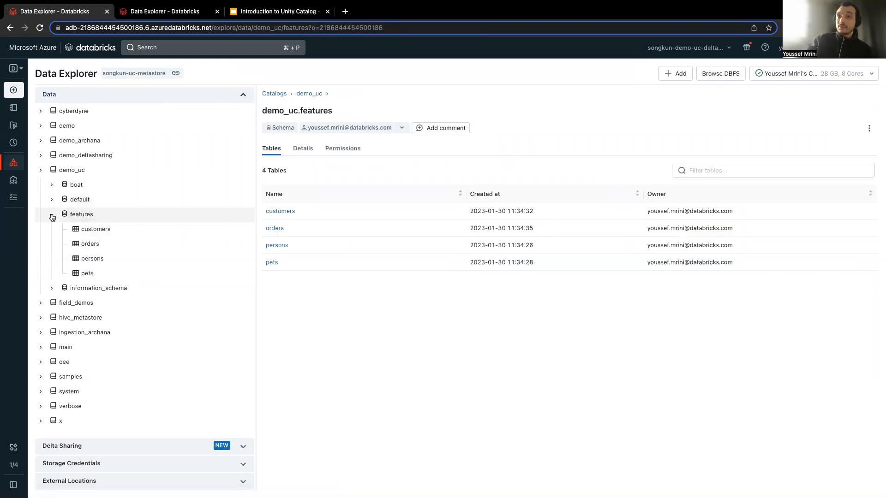
{"action": "left_click", "coordinate": [53, 230]}
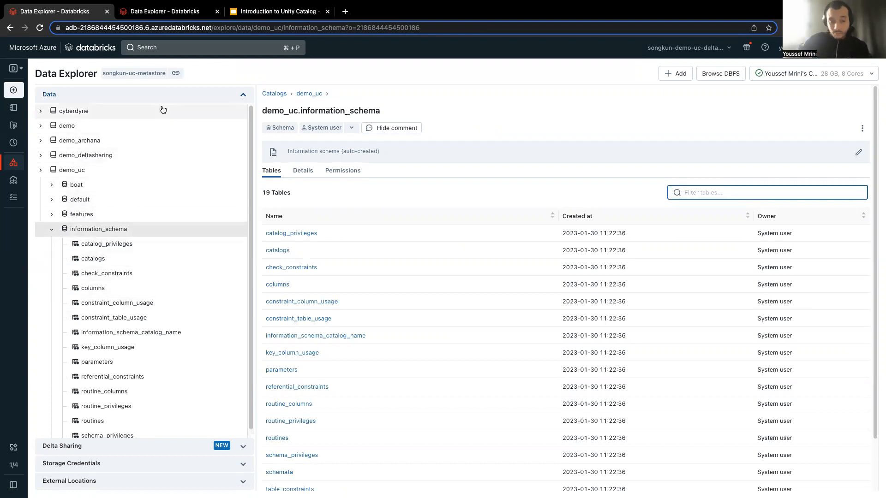
View the metastore's permissions and the privileges that can be granted on it, without granting any.
{"action": "left_click", "coordinate": [177, 75]}
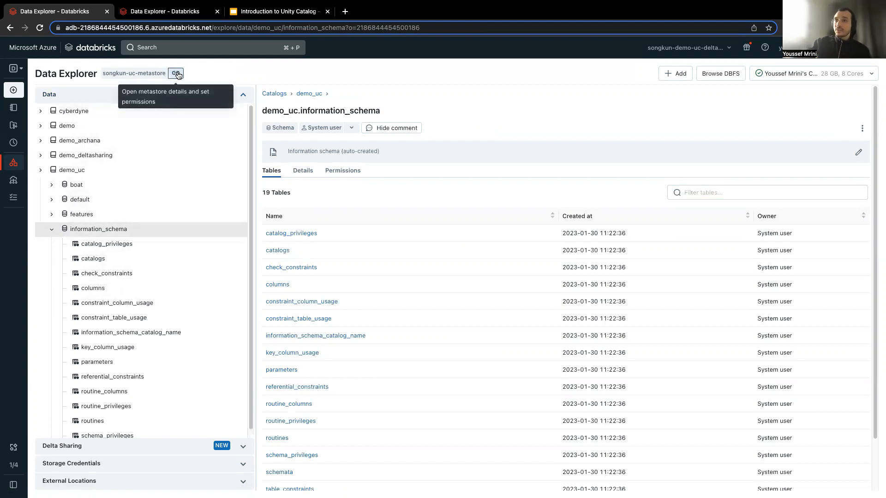
{"action": "left_click", "coordinate": [80, 114]}
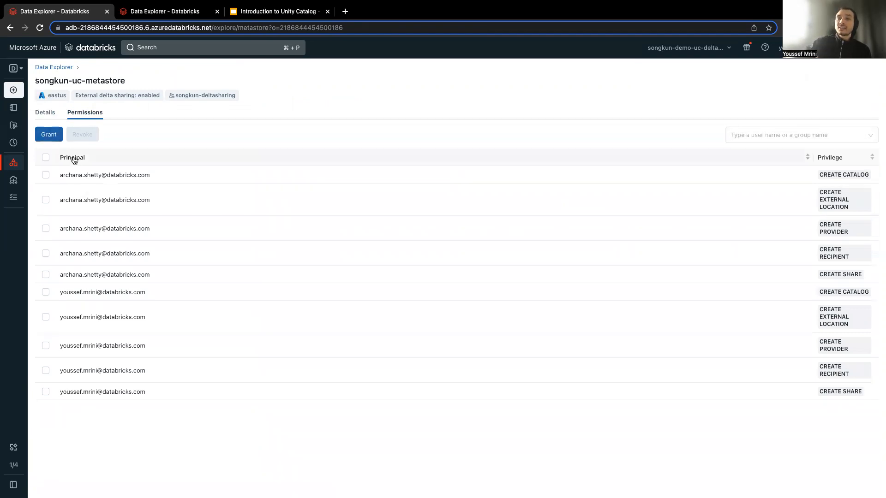
{"action": "left_click", "coordinate": [58, 135]}
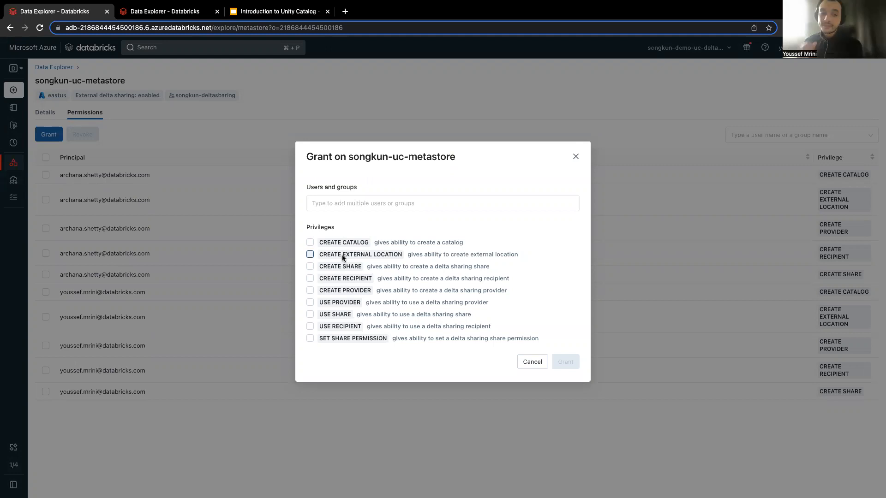
{"action": "left_click", "coordinate": [532, 363]}
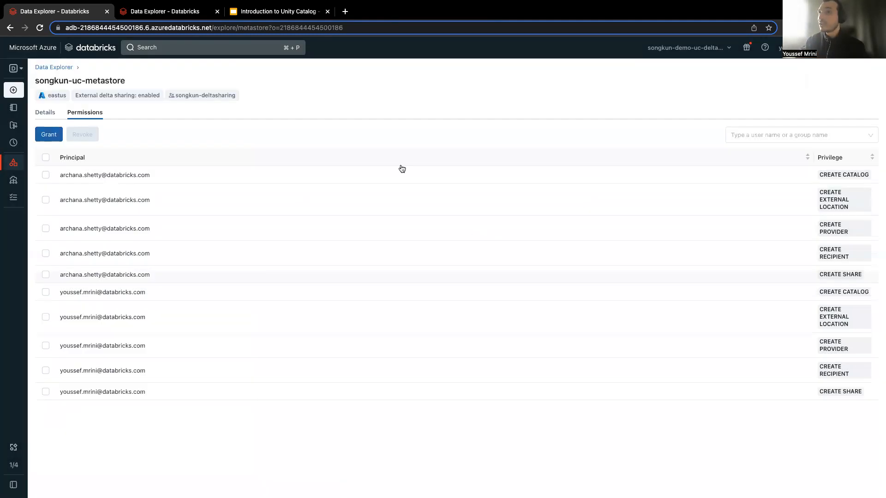
Switch to the SQL environment and view the Serverless Medium warehouse's edit settings, including the advanced Unity Catalog option.
{"action": "left_click", "coordinate": [19, 69]}
{"action": "left_click", "coordinate": [46, 130]}
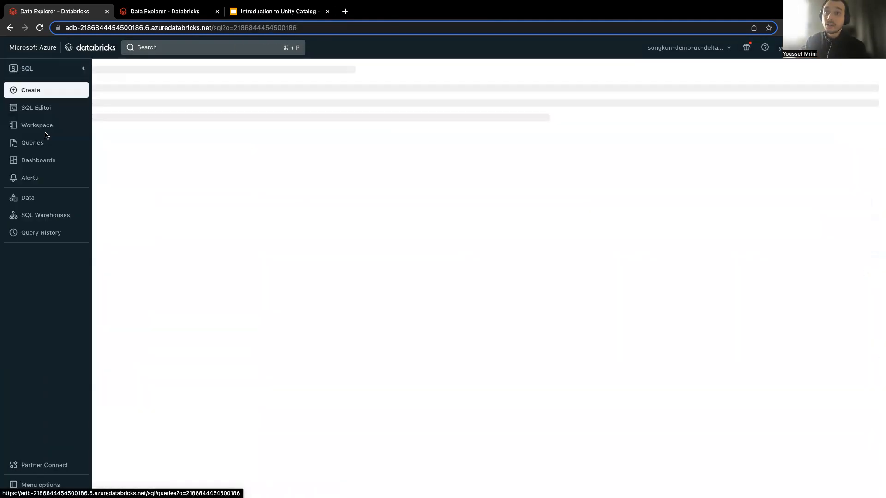
{"action": "left_click", "coordinate": [34, 220]}
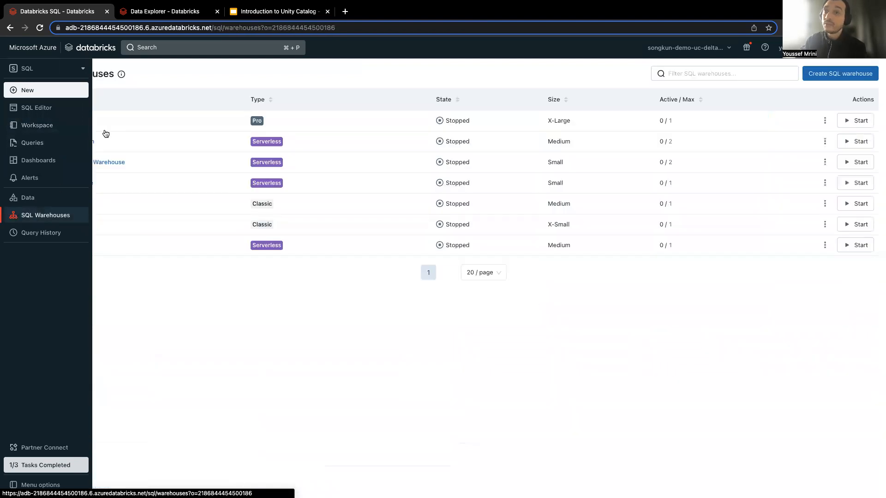
{"action": "left_click", "coordinate": [59, 143]}
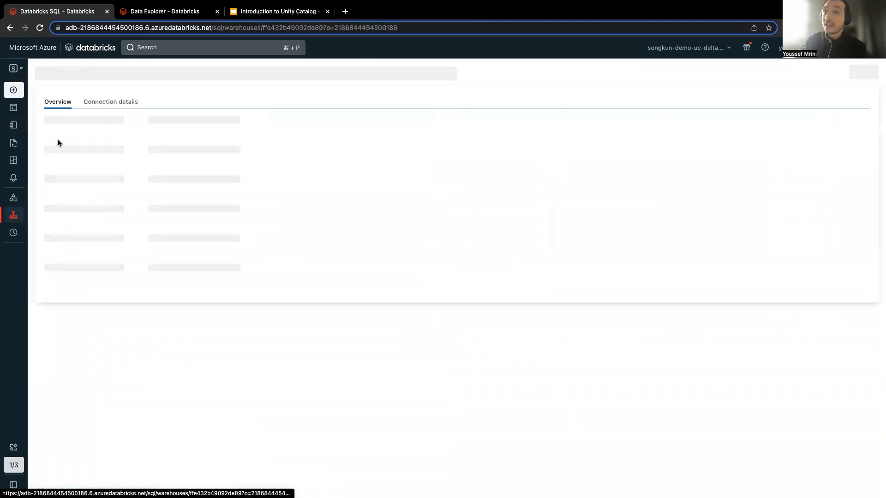
{"action": "left_click", "coordinate": [823, 73]}
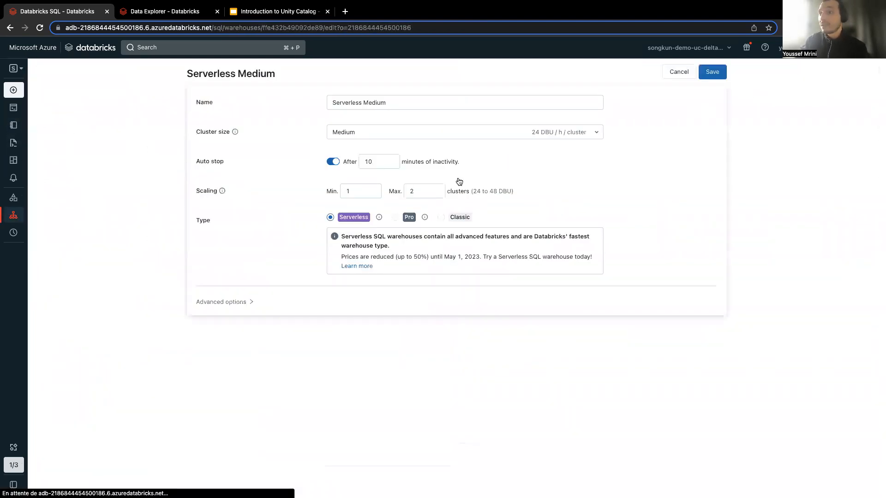
{"action": "left_click", "coordinate": [244, 303]}
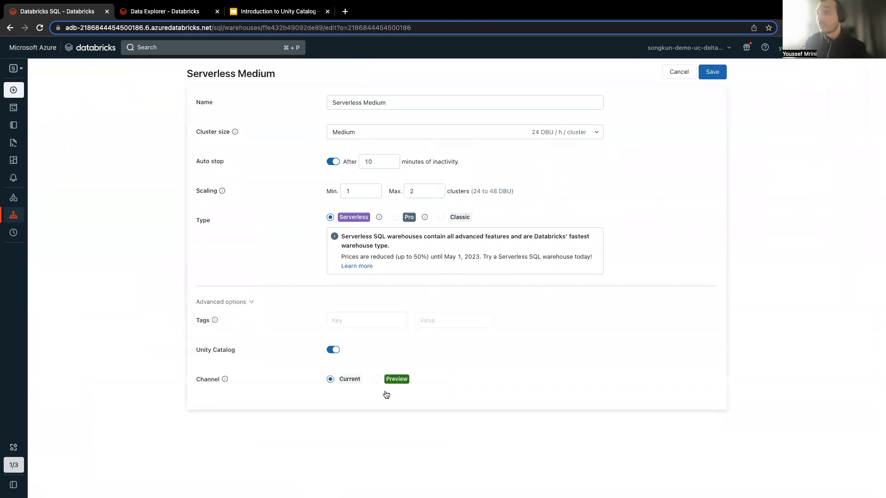